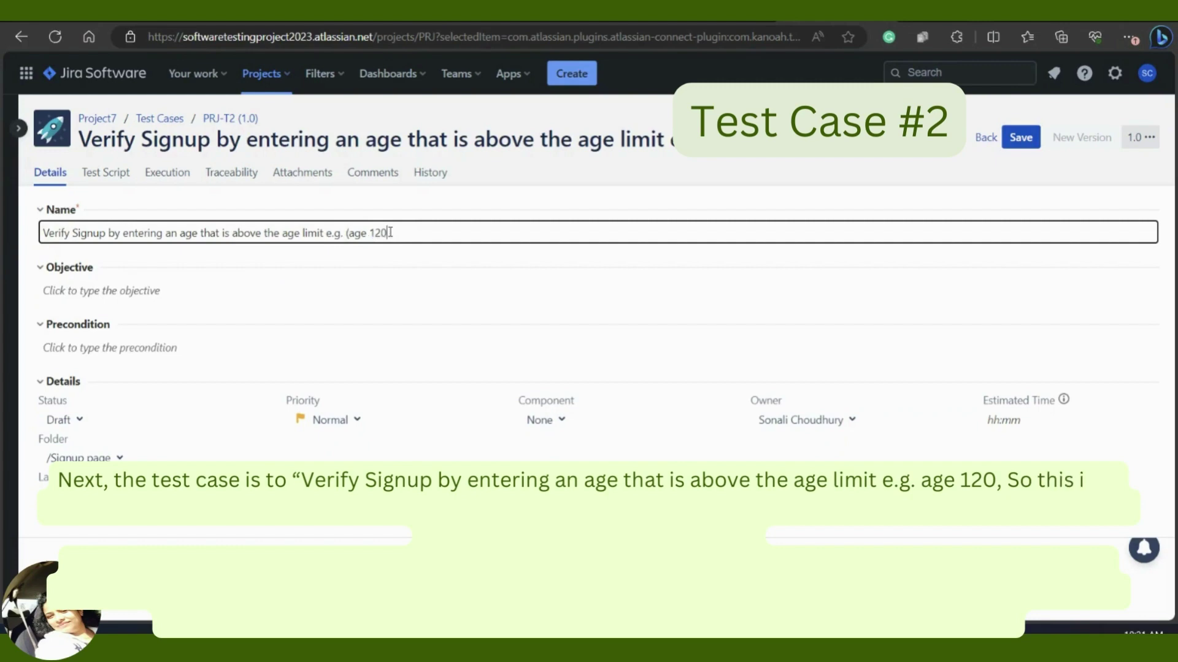
Complete the example in the test case name as "(age 120)" and save the test case.
type(")")
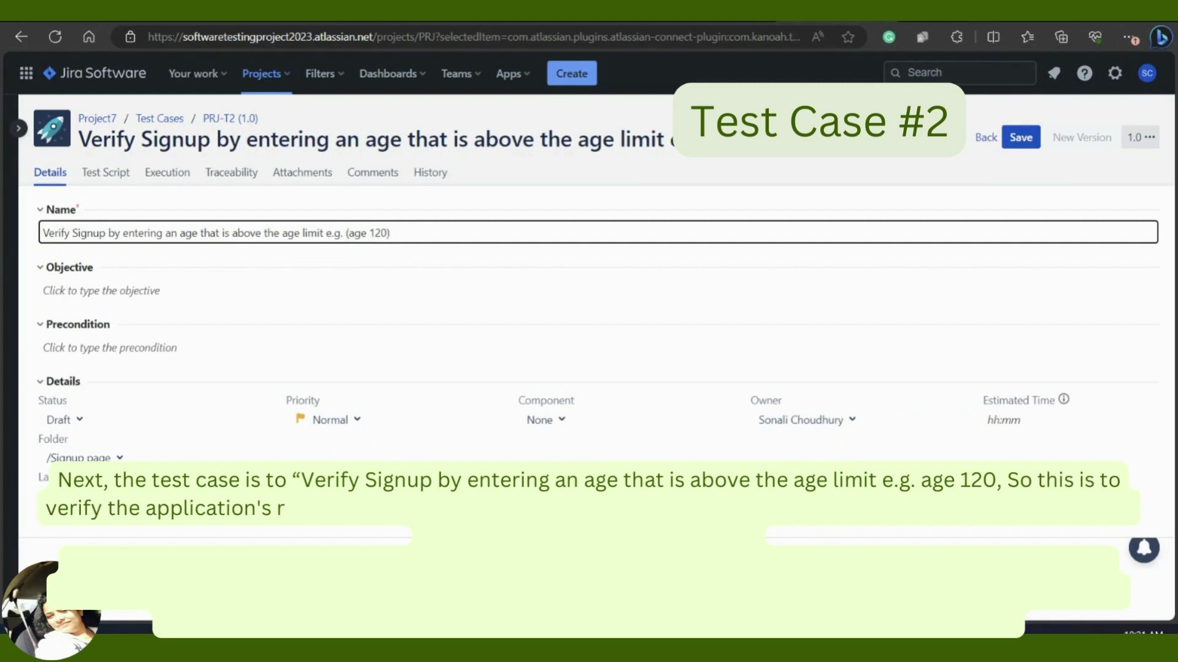
left_click(1018, 138)
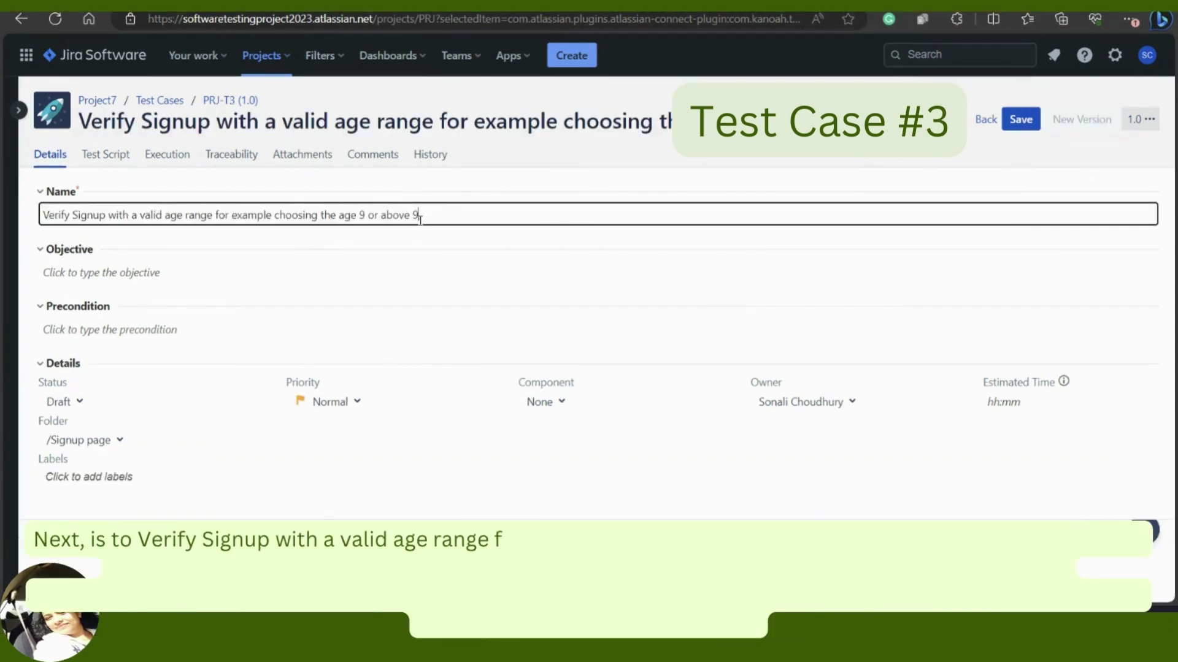
Reword the end of the valid age range test case name to "choosing the age for e.g 45" and save it.
key("BackSpace")
key("BackSpace")
key("BackSpace")
key("BackSpace")
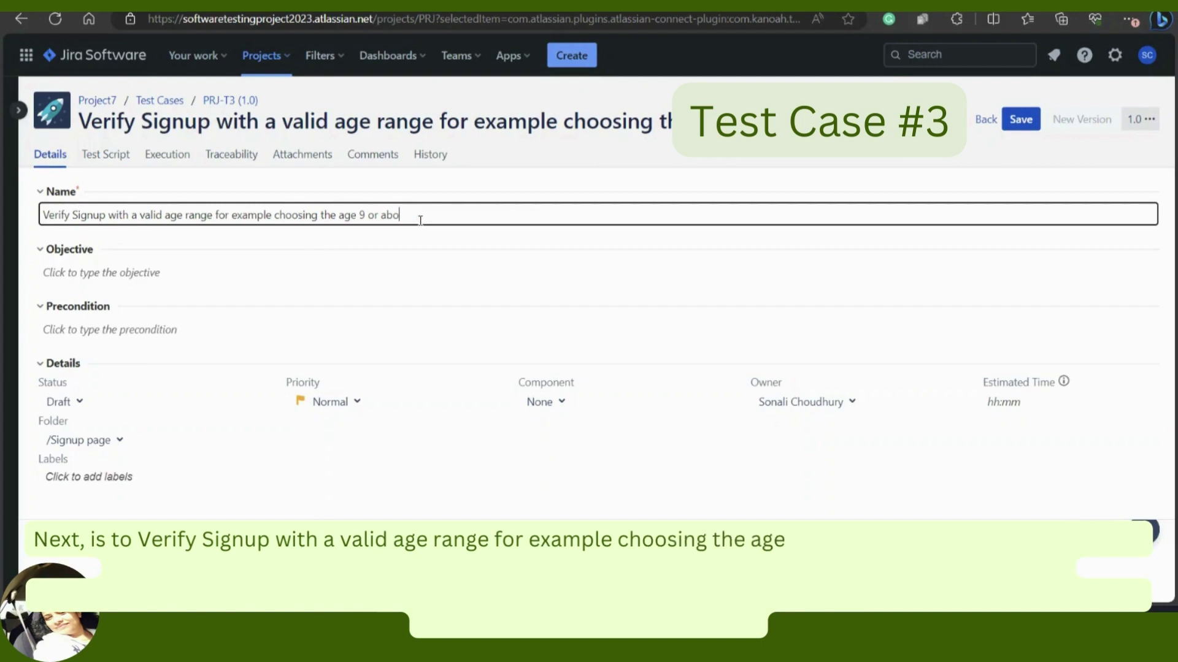
key("BackSpace")
key("BackSpace")
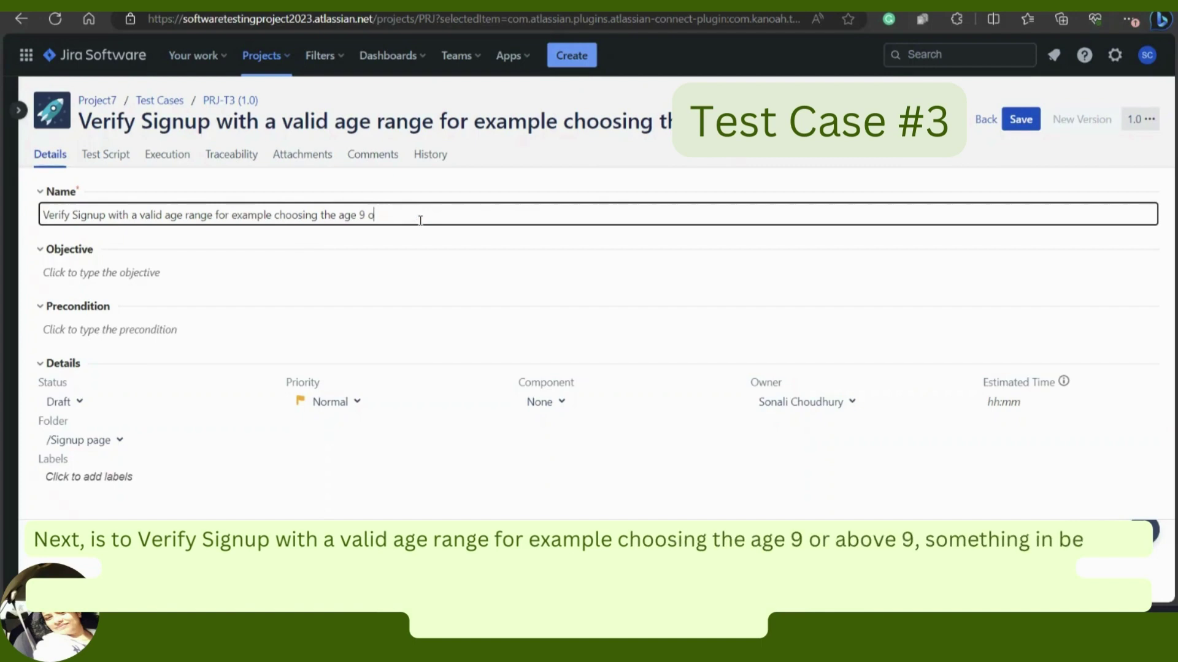
key("BackSpace")
key("BackSpace")
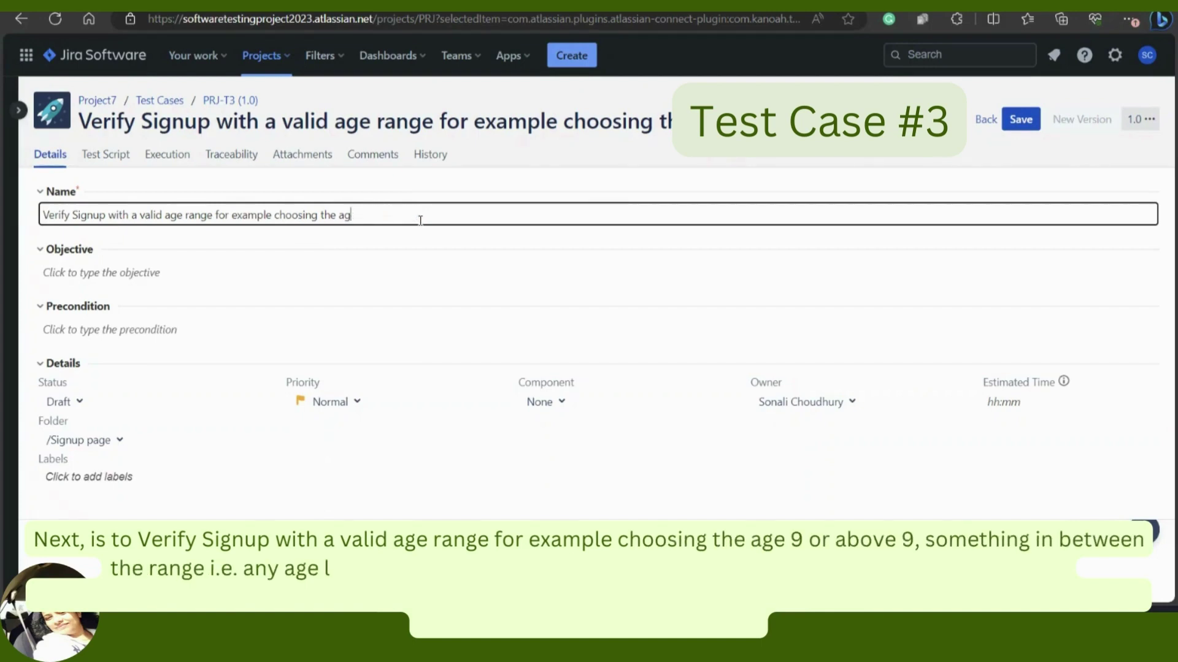
type("ge for e")
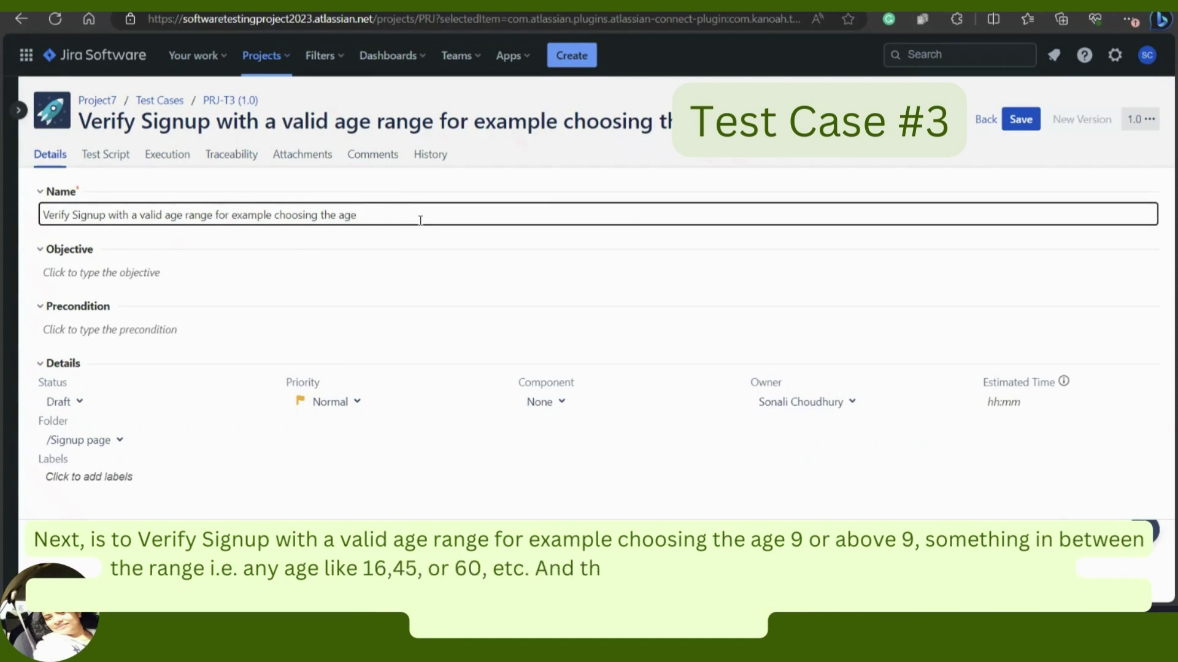
type(".g 45")
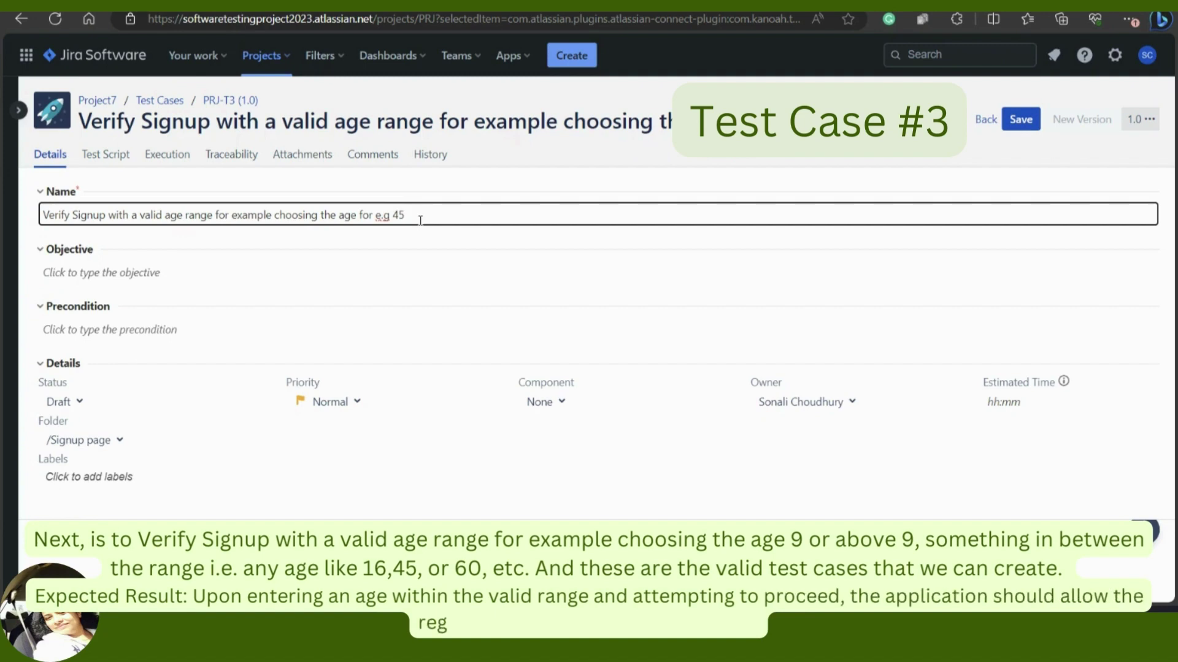
left_click(1020, 120)
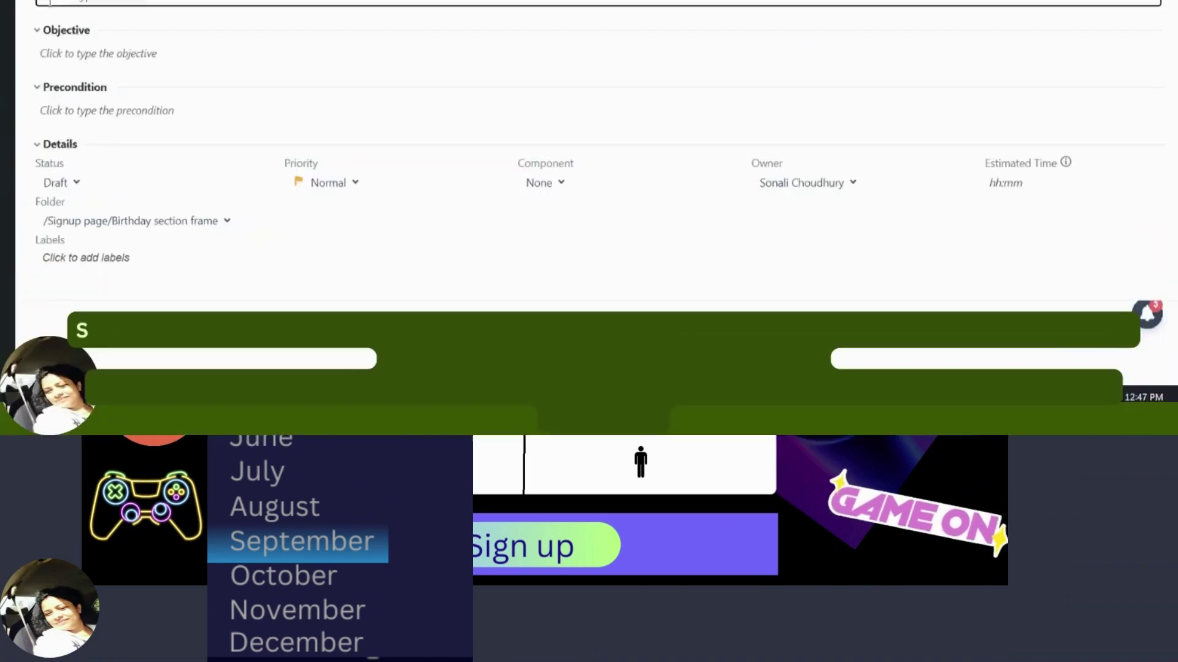
Name the test case "Verify by clicking on the month drop-down field to check if the month displays correctly and is in the right order" and save it.
type("Verify by clicking on the month drop-down field to check if the month displays correctly, and is in the right order.")
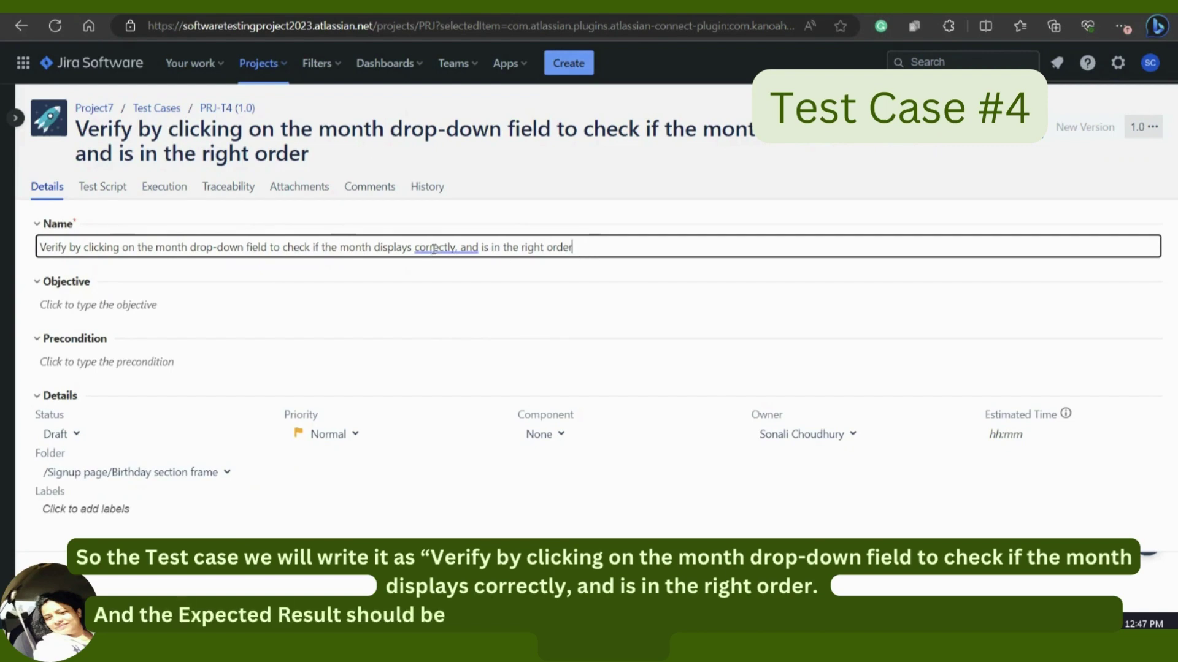
mouse_move(434, 247)
left_click(444, 307)
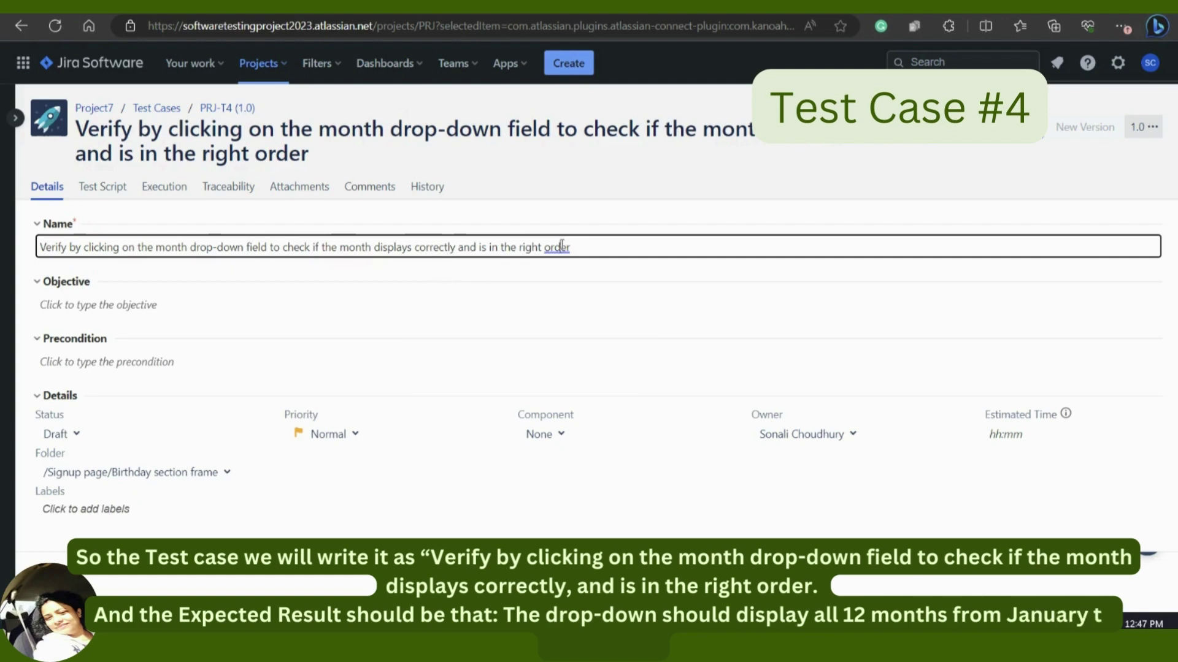
mouse_move(562, 244)
left_click(561, 310)
key("BackSpace")
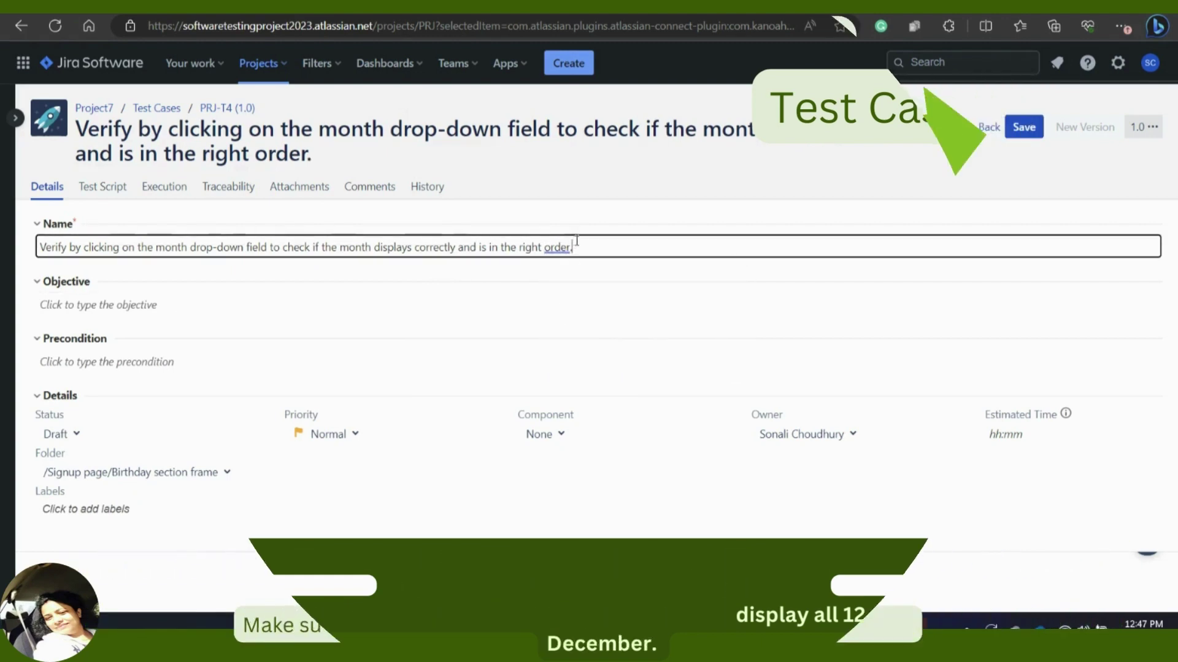
left_click(1023, 129)
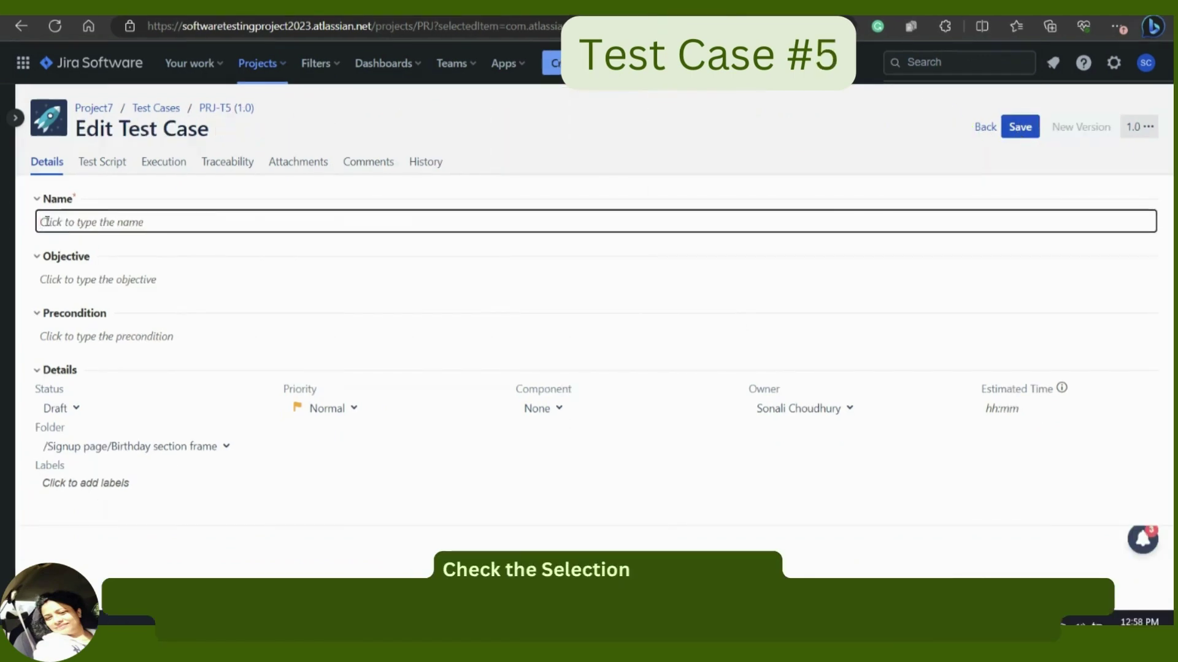
Name two test cases "Verify by Selecting a valid month from the drop-down (e.g., “March”)" and "Verify the order of months in the drop-down".
type("Verify by Selecting a valid month from the drop-down (e.g., \"March\")")
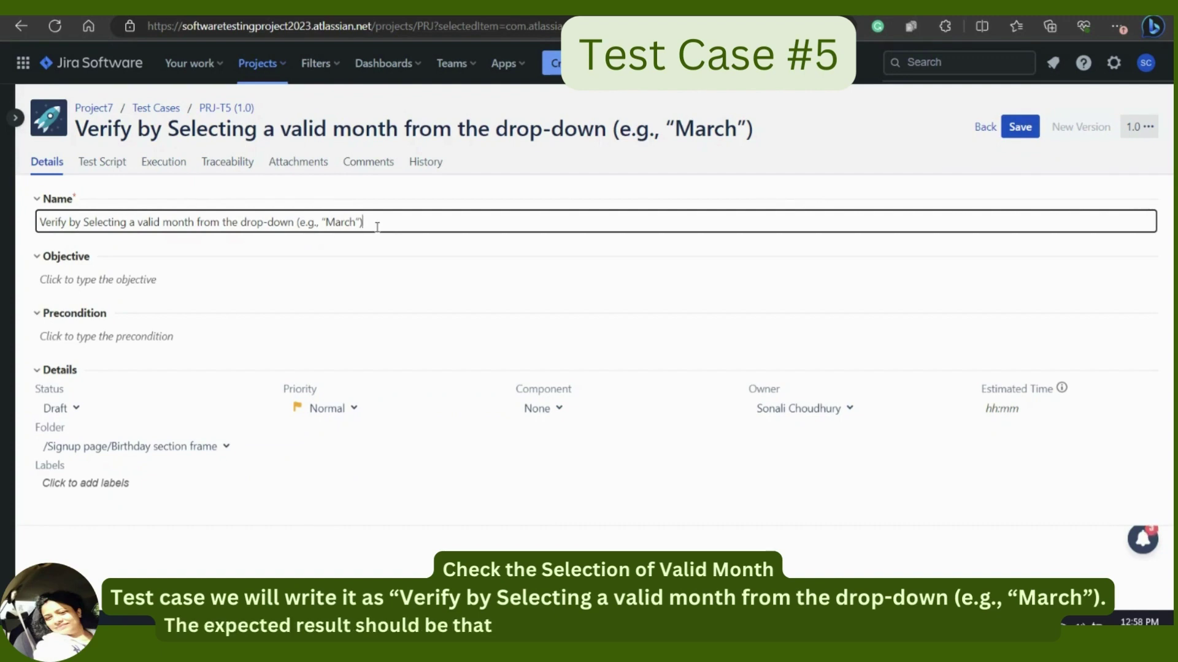
left_click(1019, 133)
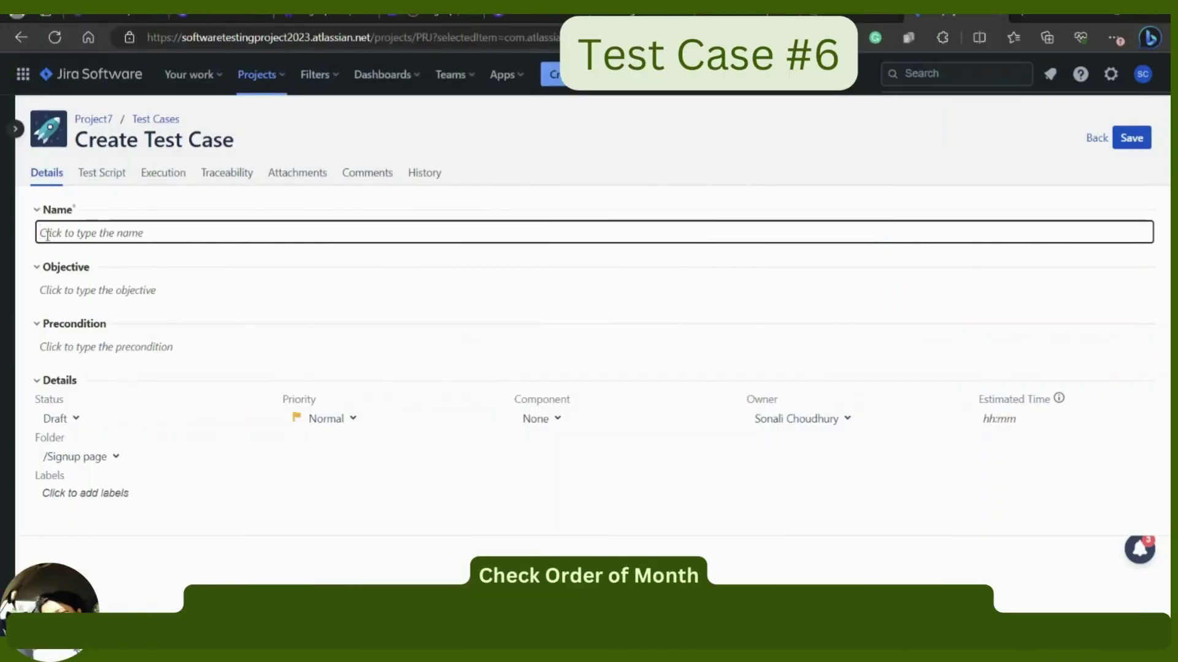
type("Verify the order of months in the drop-down.")
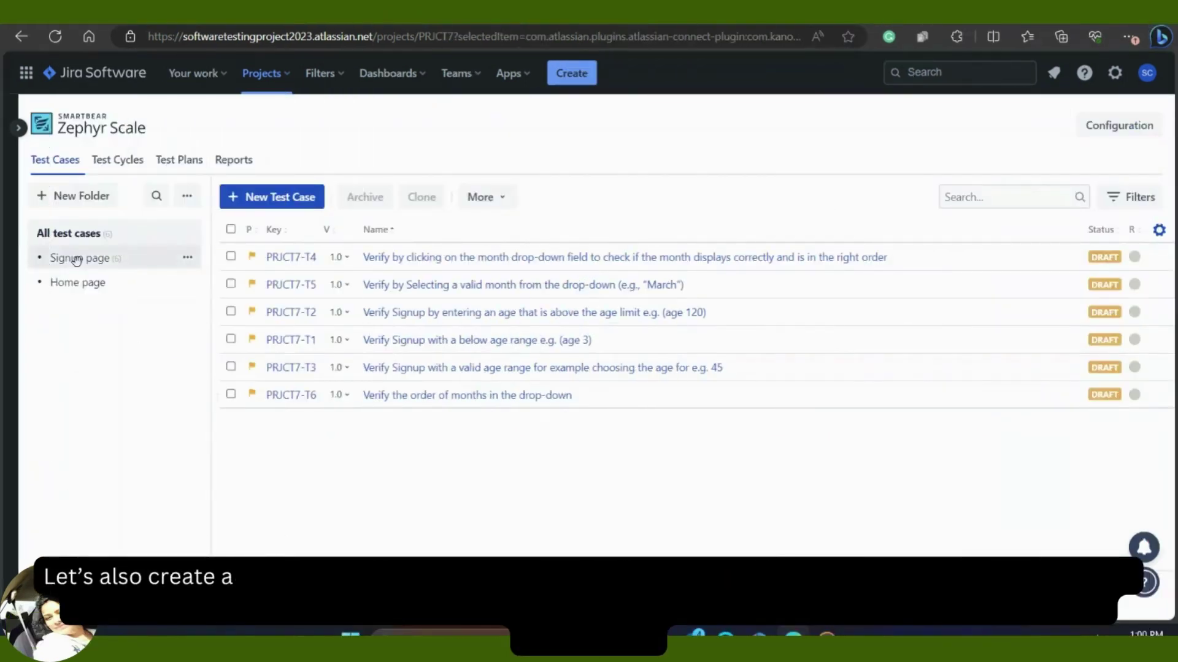
Add a subfolder named "Birthday section Frame" to the Signup page folder.
left_click(76, 260)
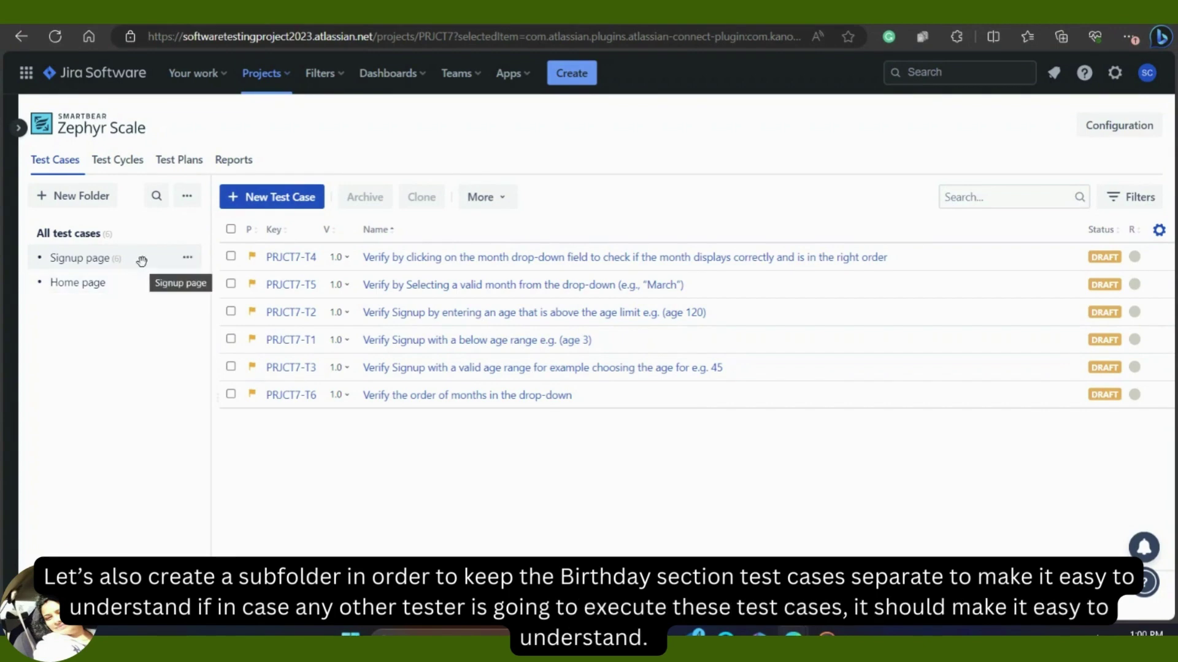
left_click(187, 257)
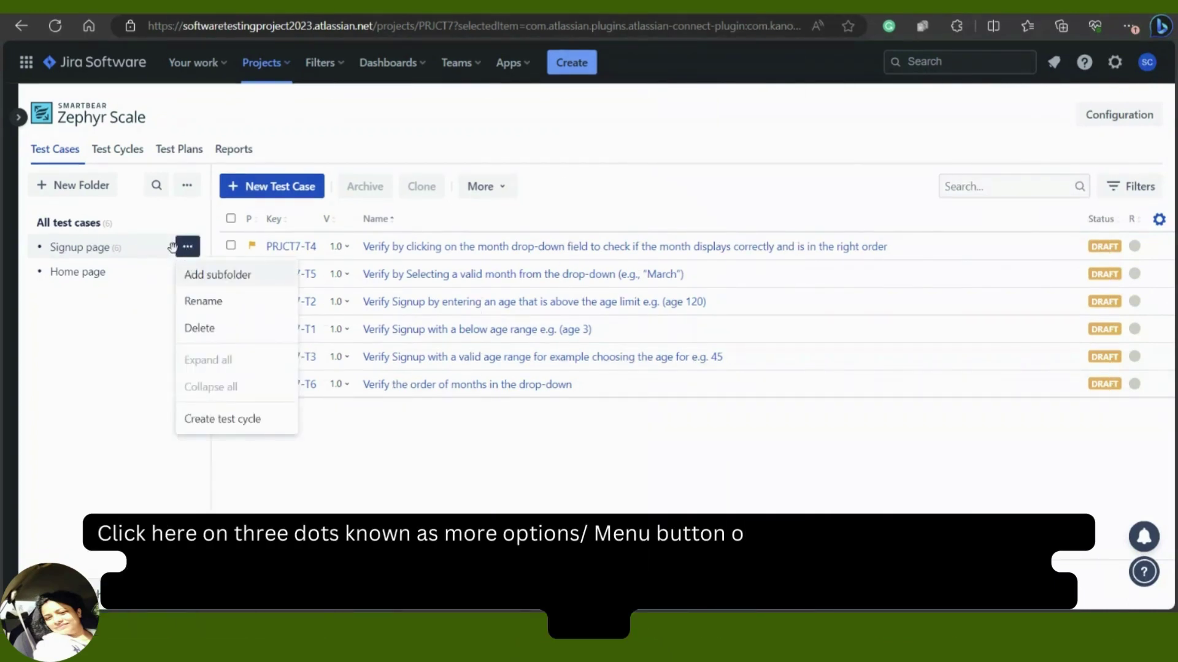
left_click(197, 280)
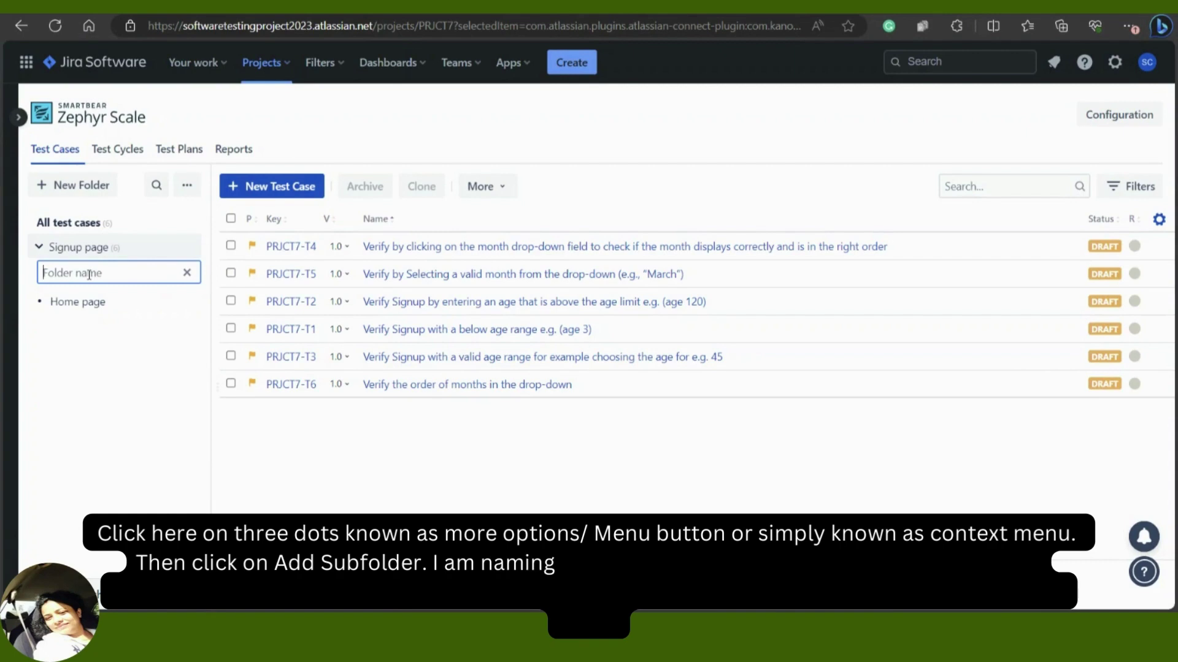
type("Birthday section Frame")
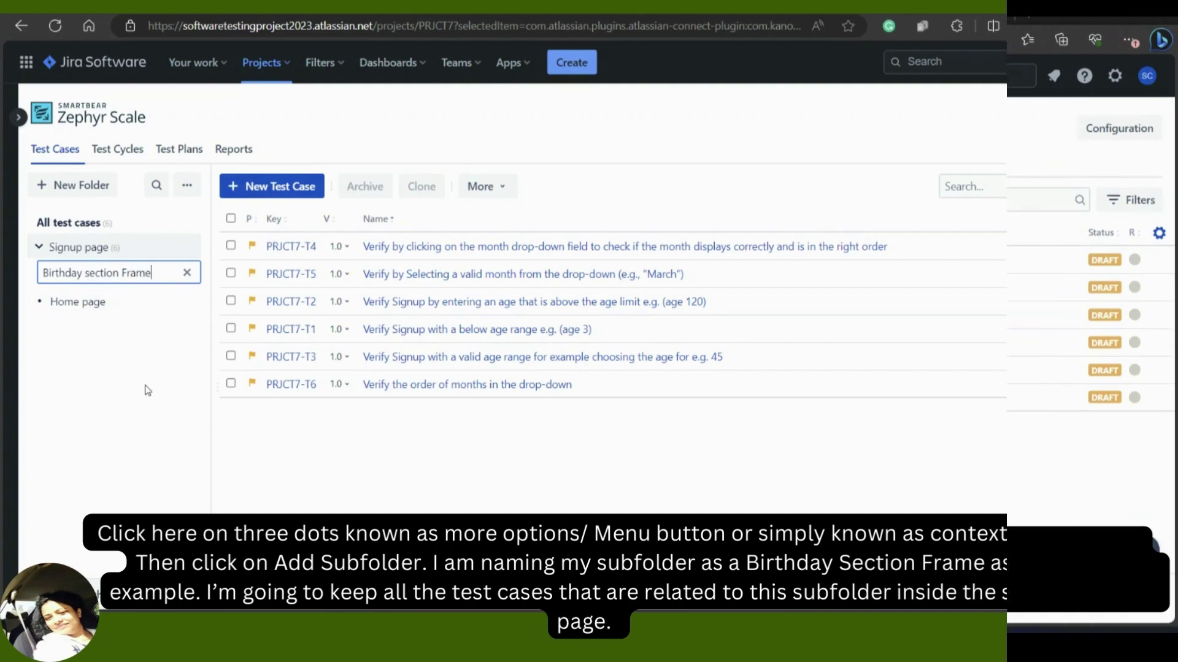
key("Return")
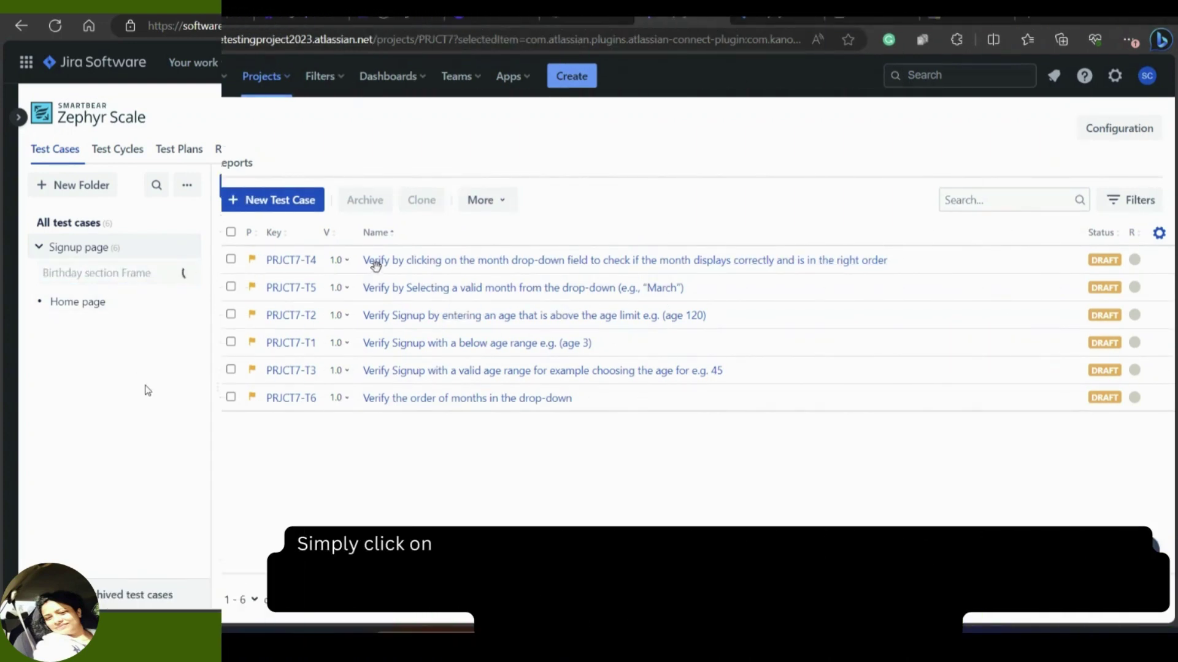
Move the month drop-down display test case PRJCT7-T4 to the folder /Signup page/Birthday section Frame, save it and return to the test cases.
left_click(401, 268)
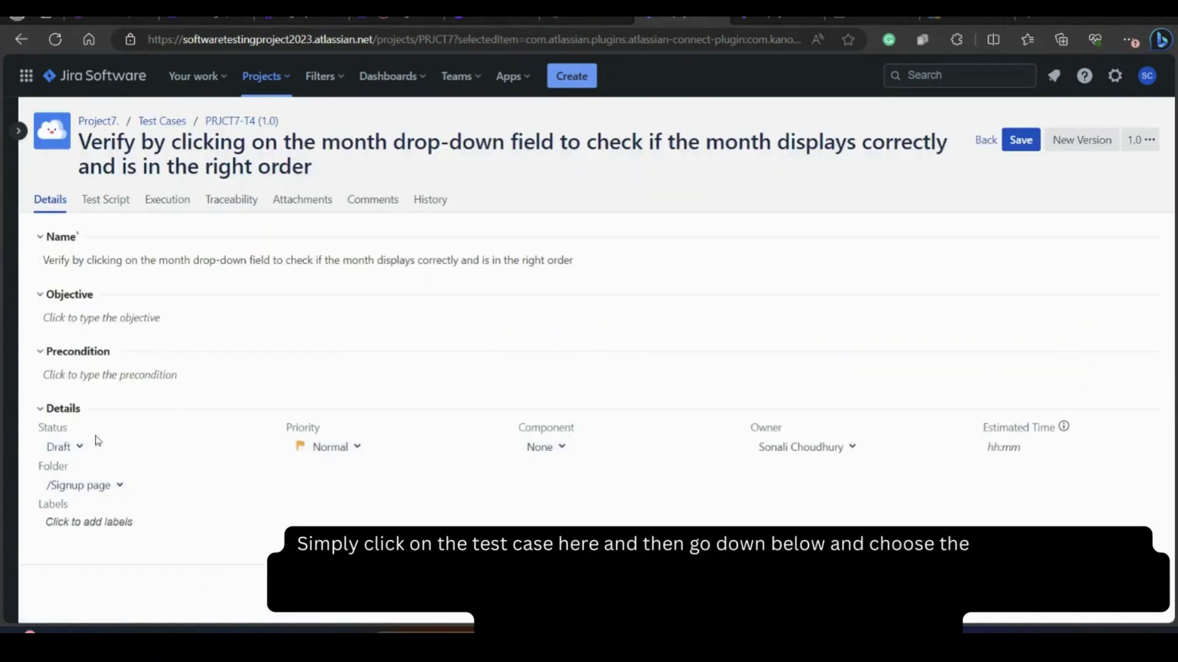
left_click(104, 486)
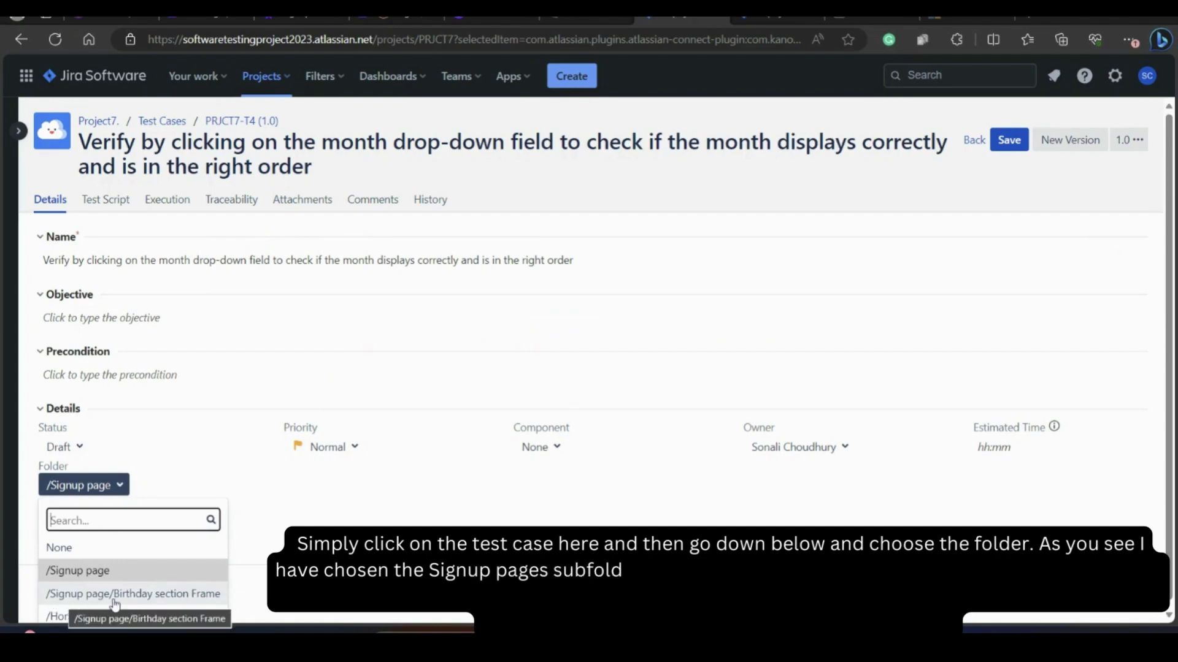
left_click(153, 594)
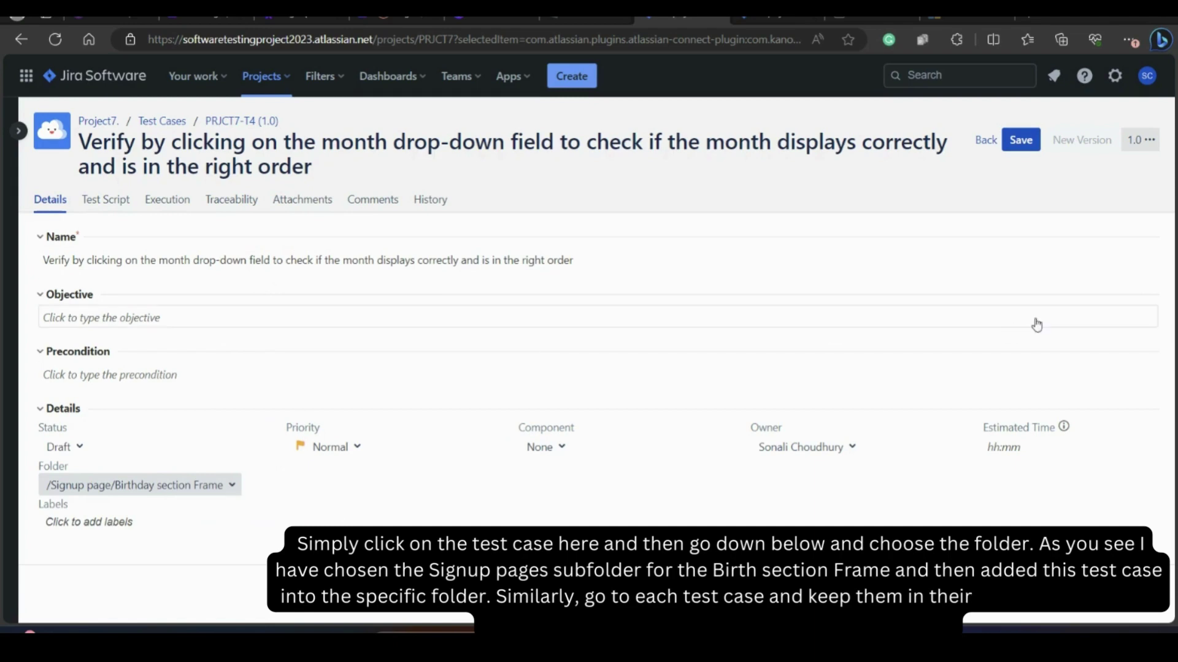
left_click(1019, 143)
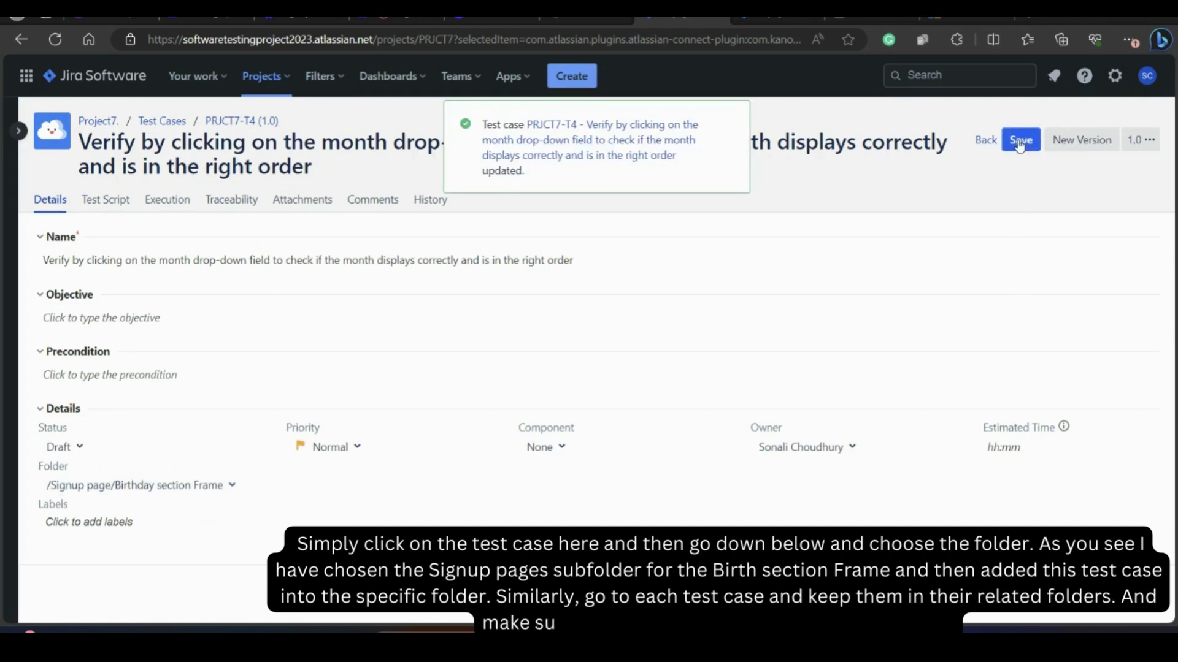
left_click(158, 123)
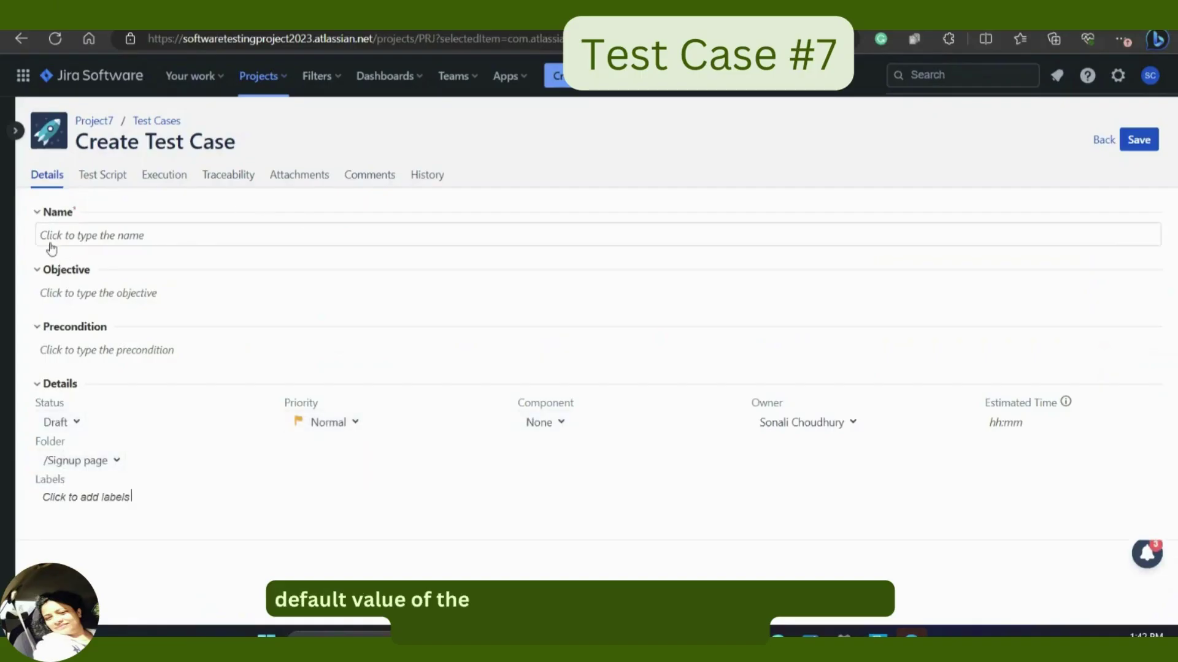
Name the new test case "Verify the default value of the month field before any selection is made".
left_click(49, 238)
type("Verify the default value of the month field before any selection is made.")
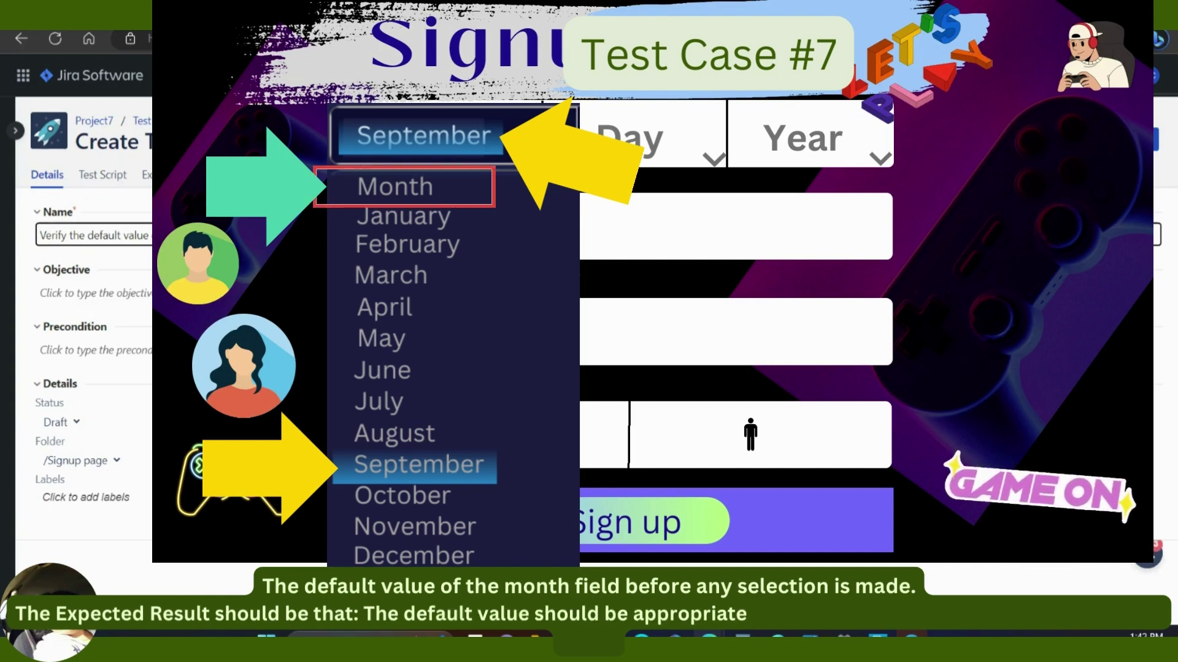
key("Return")
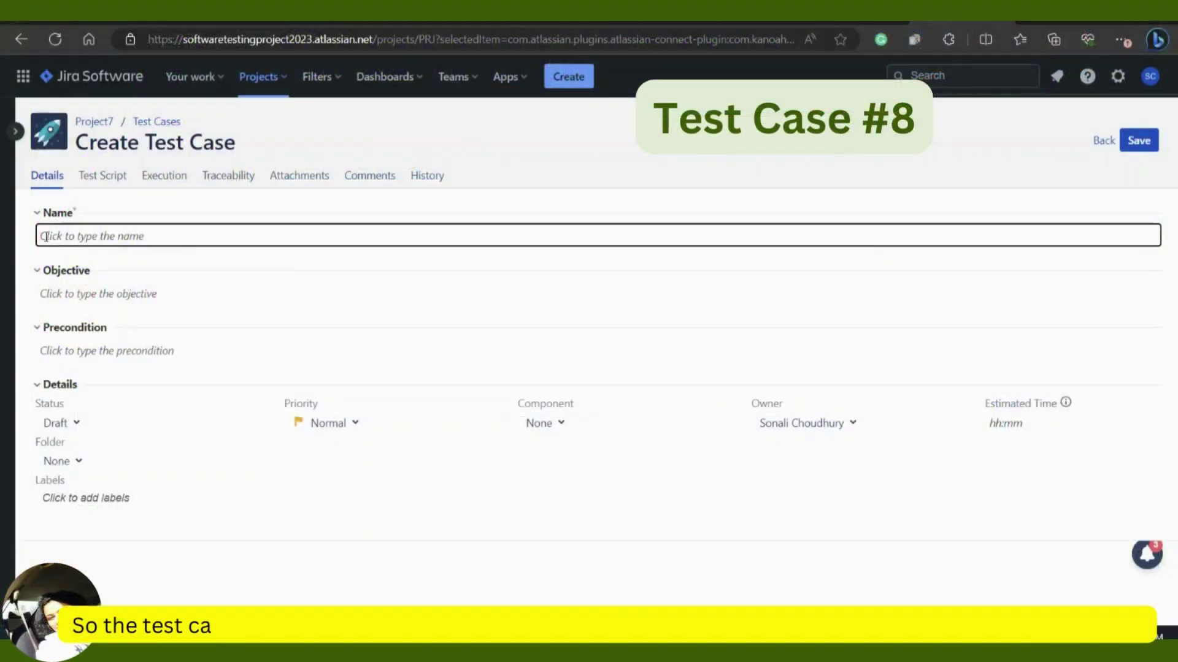
Save a test case named "Verify after selecting a month, select a day and year, then submit the form" and open the Birthday section Frame subfolder.
type("Verify after selecting a month, select a day and year, then submit the form.")
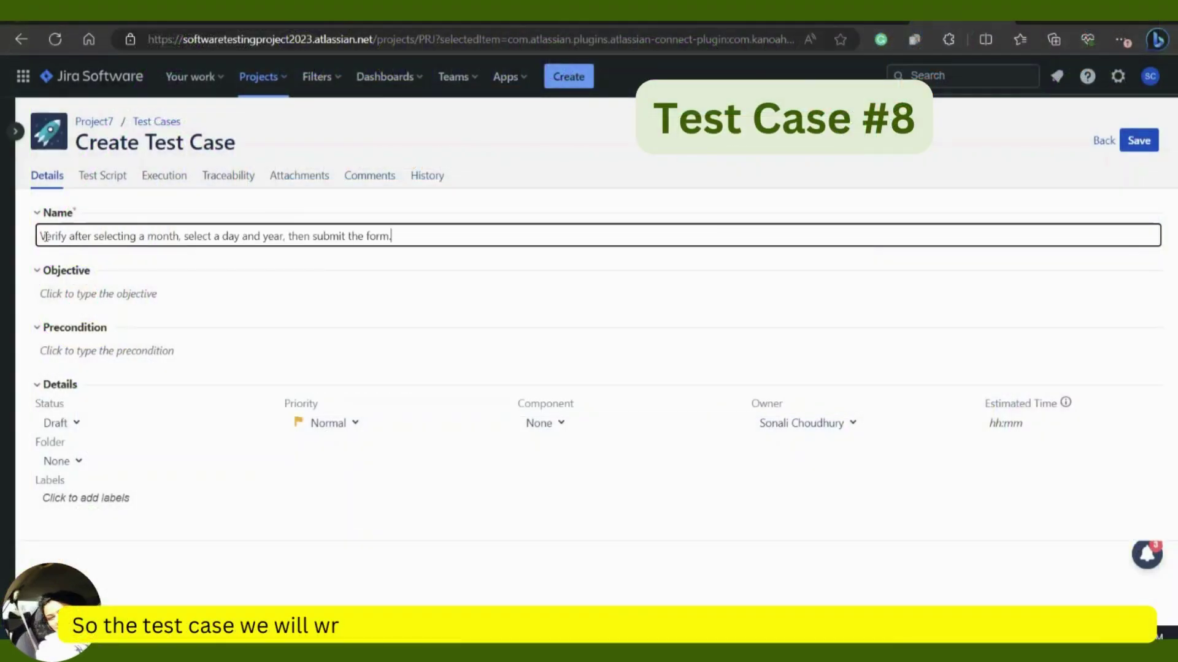
left_click(1138, 140)
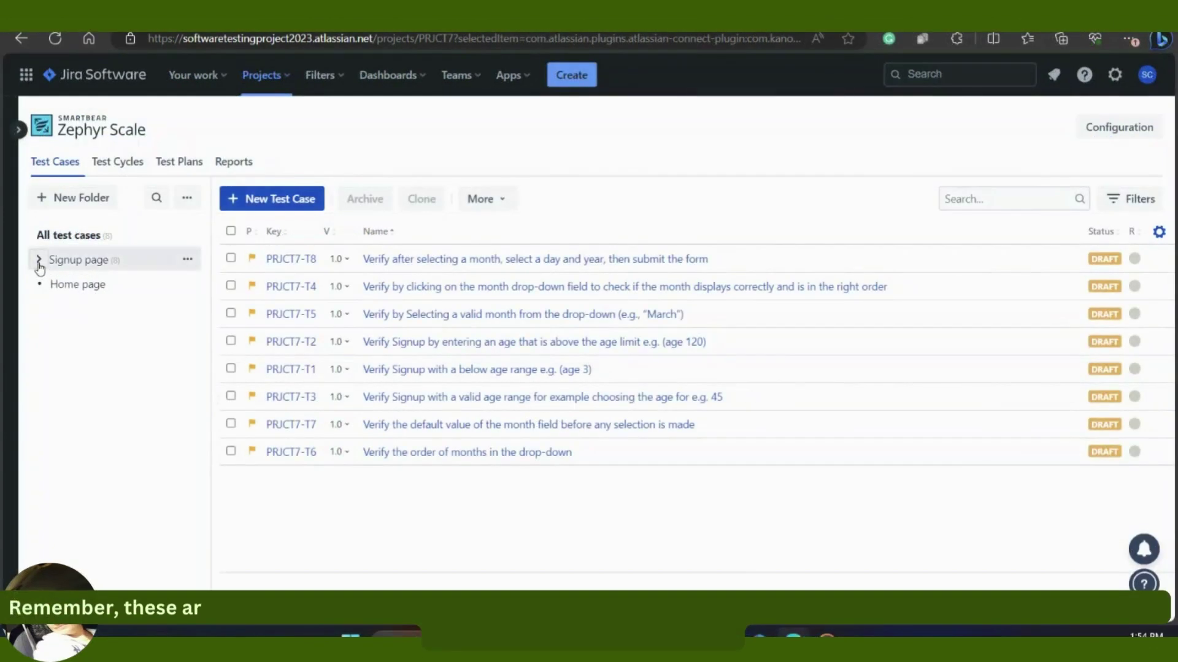
left_click(39, 263)
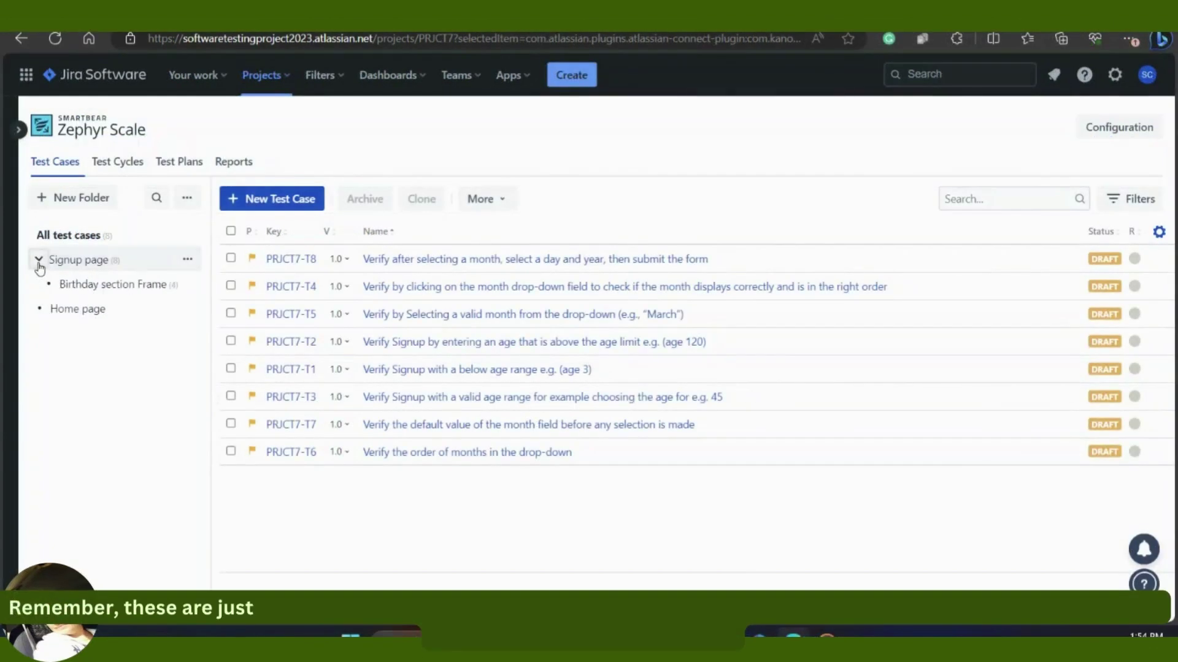
left_click(101, 283)
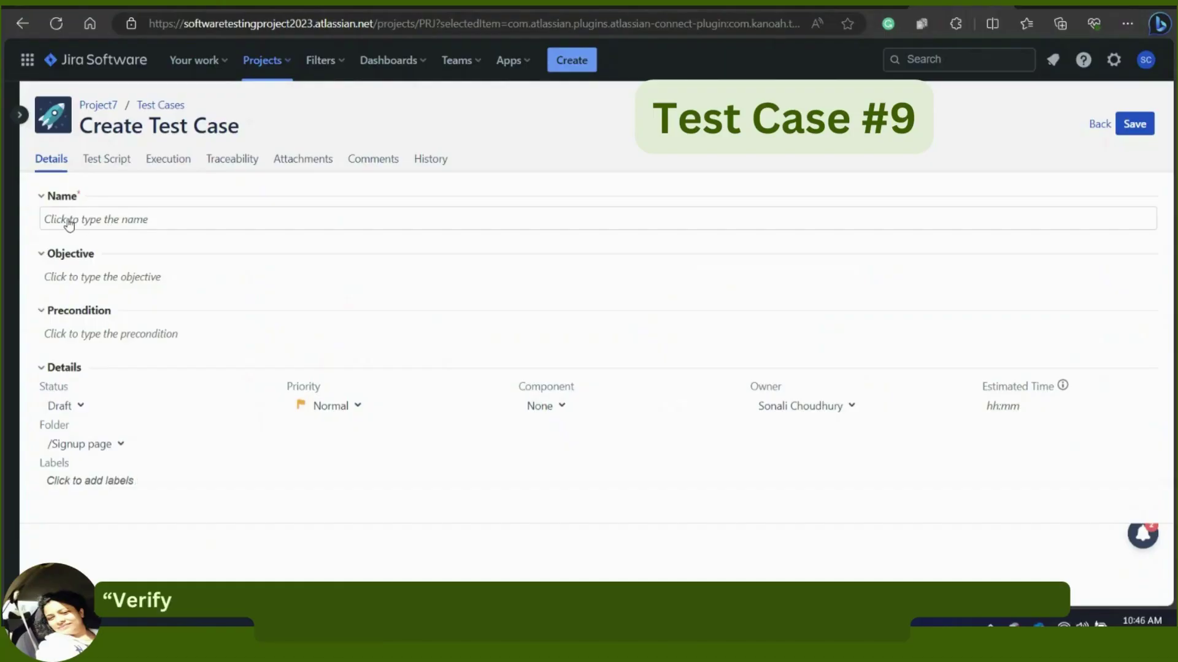
Name the new test case "Verify by Clicking on the day drop-down field to check if it displays all valid day values (i.e., 1-31)".
left_click(54, 219)
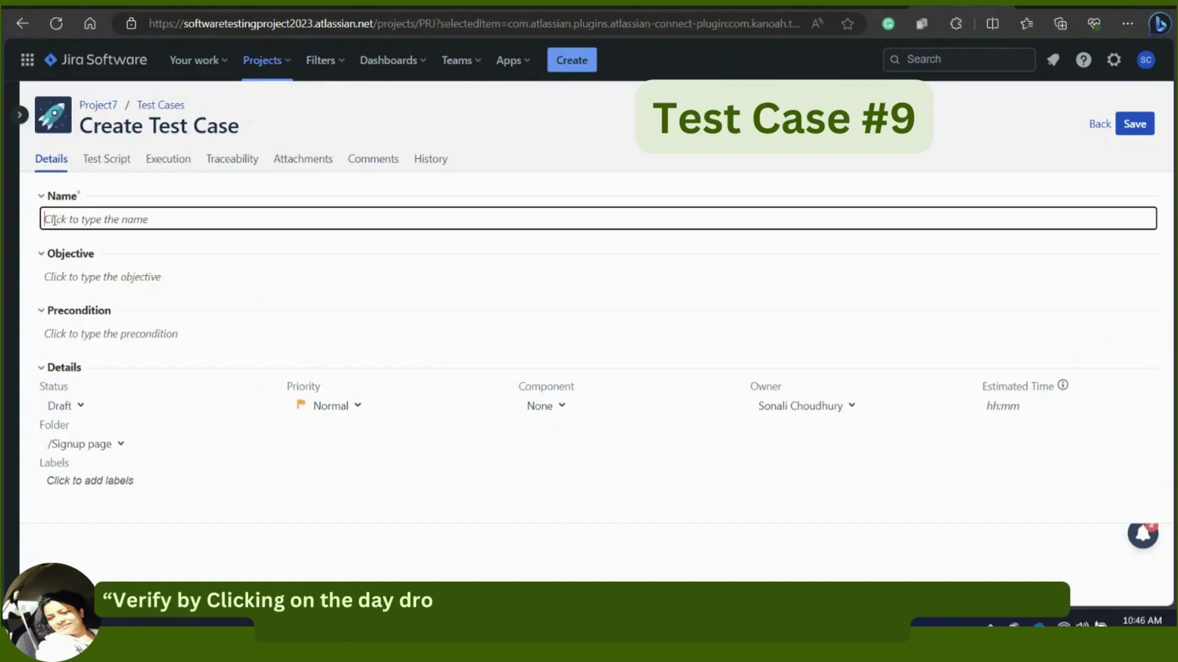
type("Verify by Clicking on the day drop-down field to check if it displays all valid day values (i.e. 1-31)")
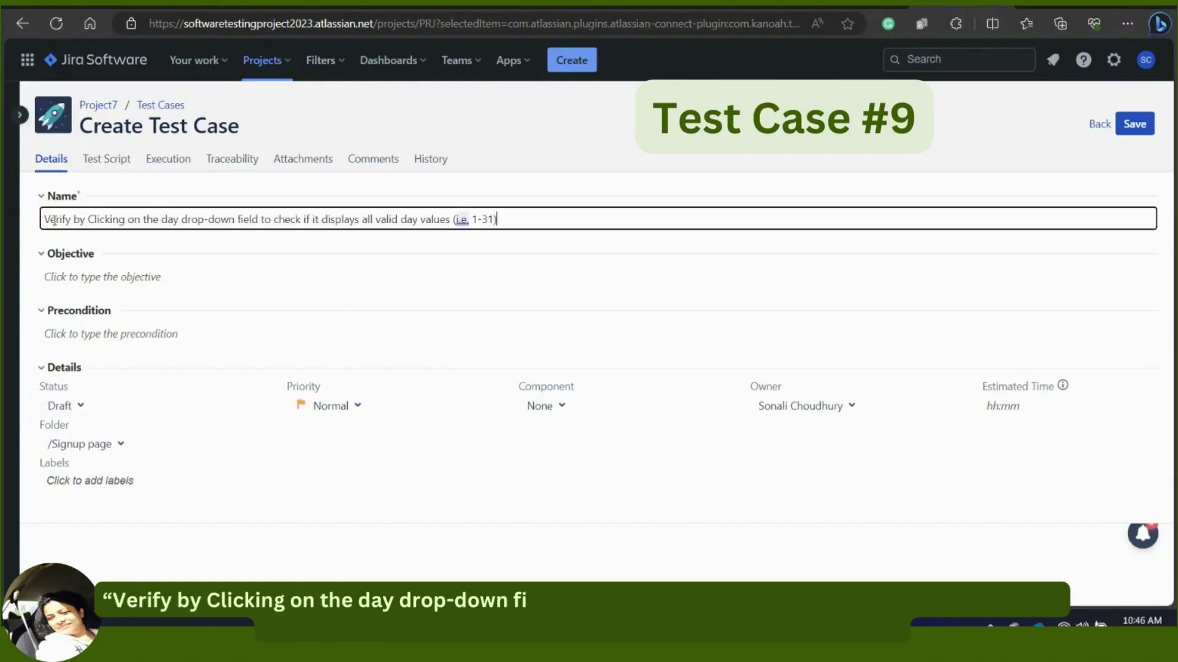
left_click(462, 222)
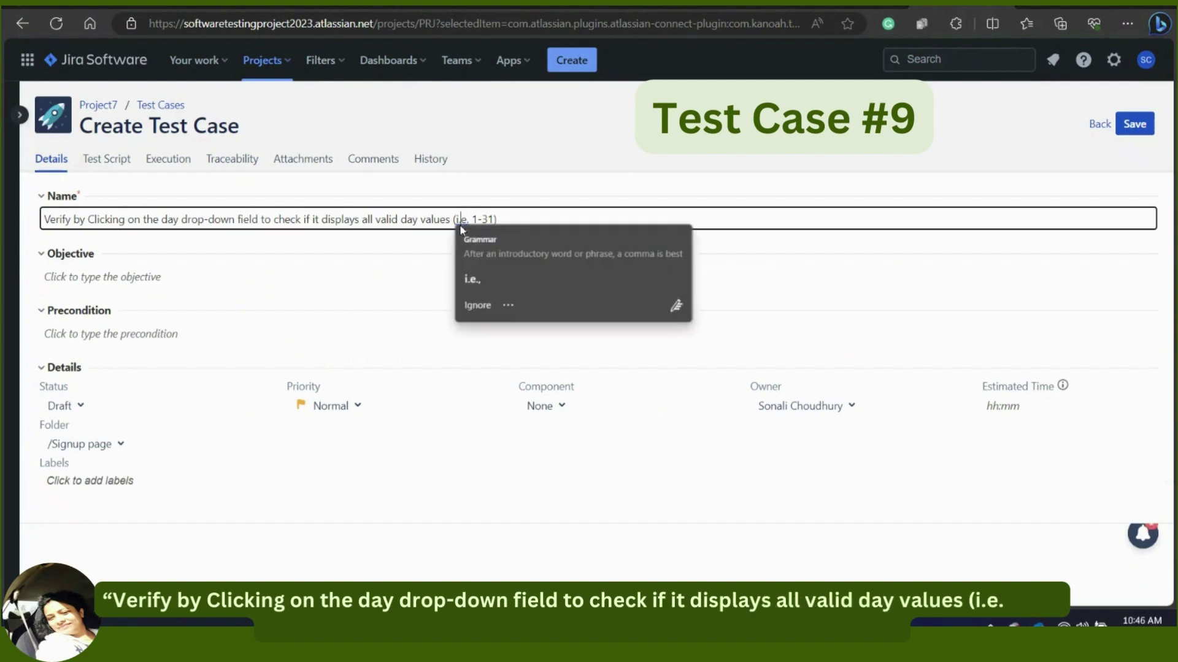
left_click(474, 280)
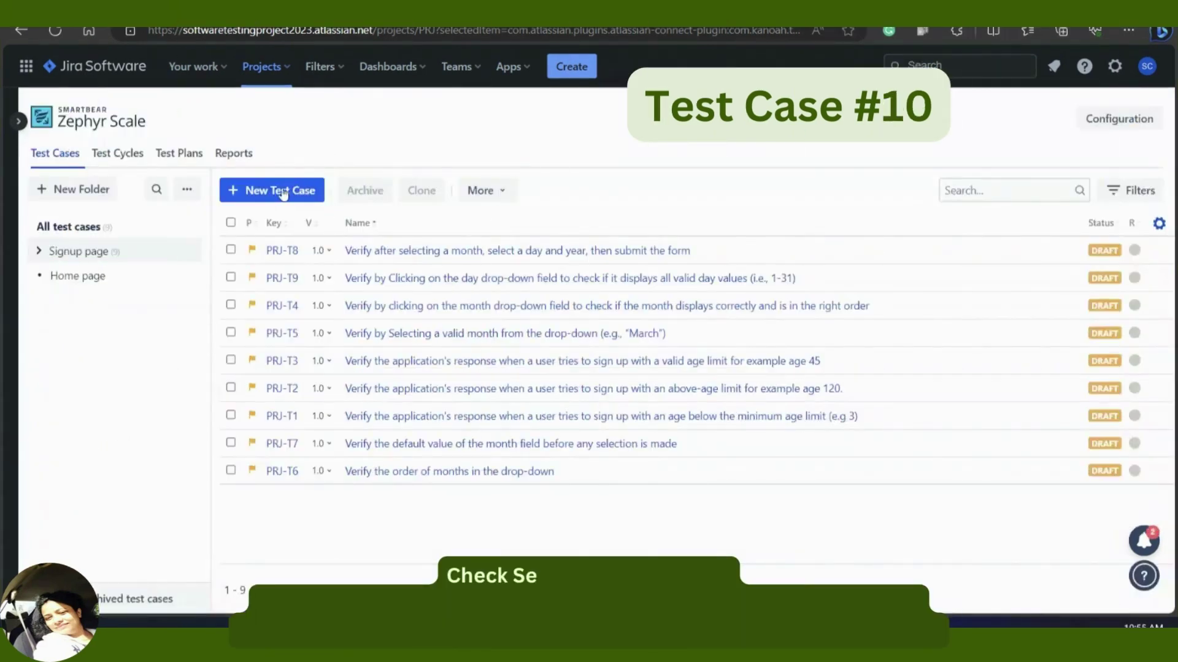
Create and save a Signup page test case named "Verify by Selecting a valid day from the drop-down (e.g., "15")".
left_click(282, 193)
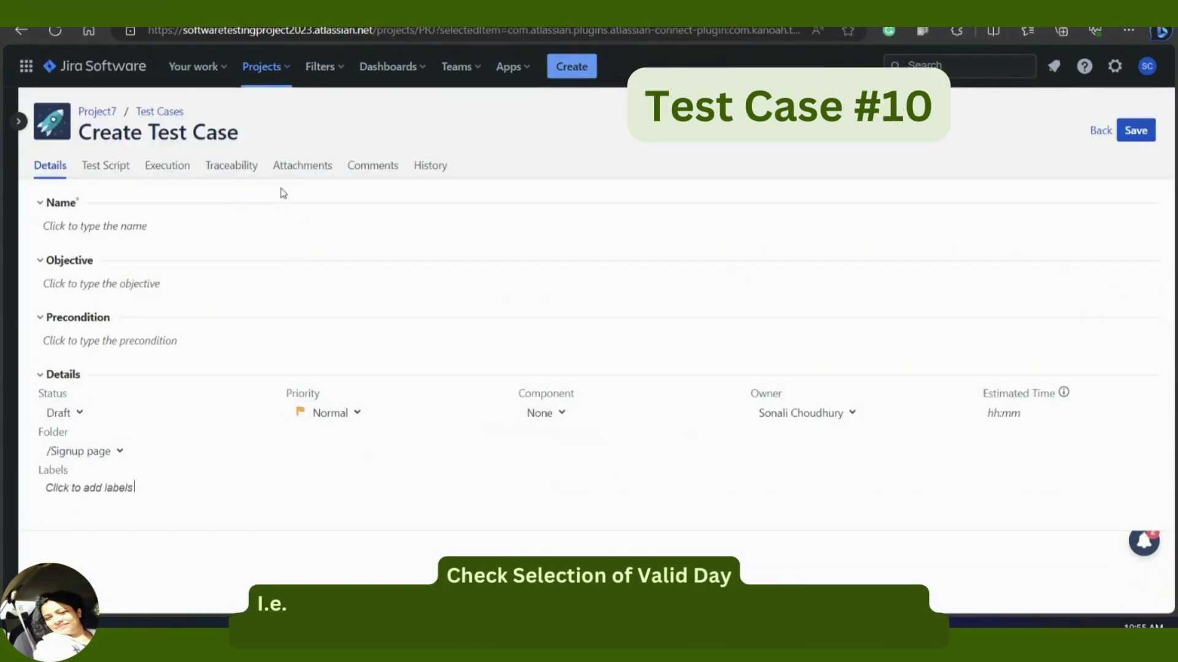
left_click(111, 227)
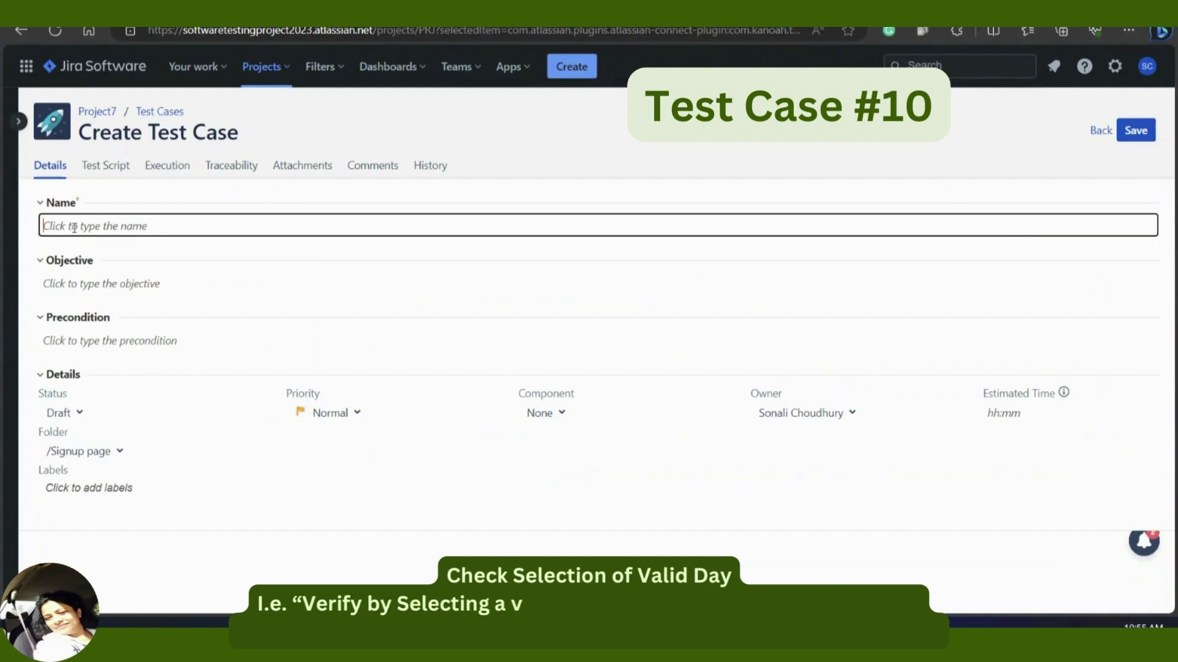
type("Verify by Selecting a valid day from the drop-down (e.g., \"15\").")
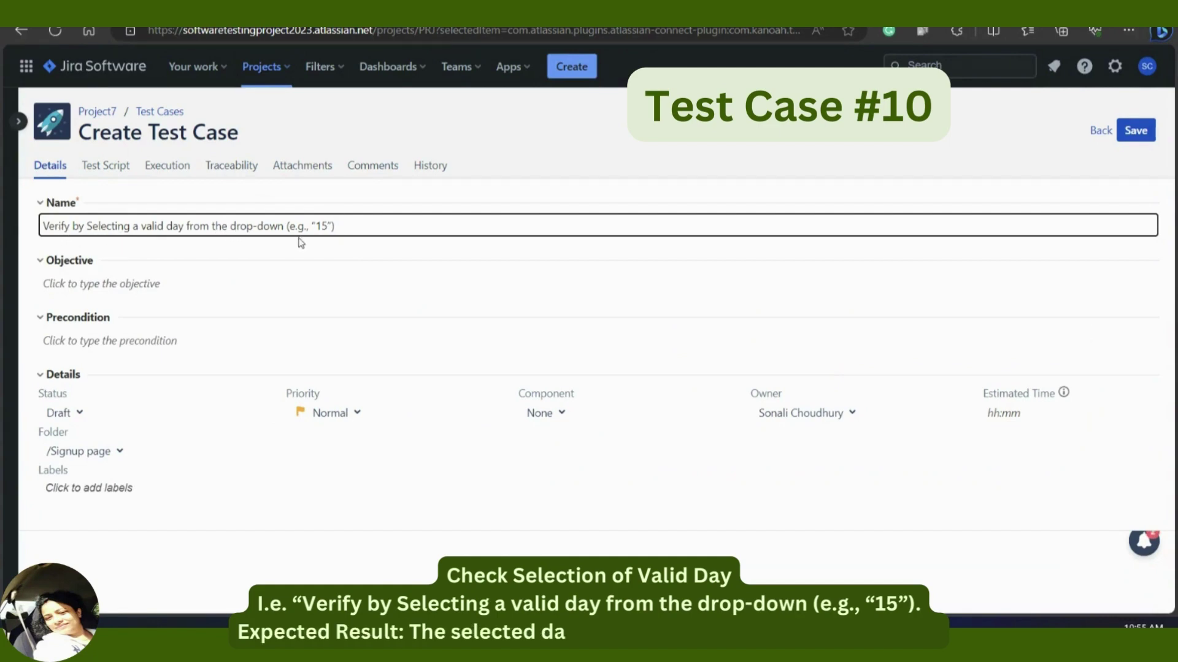
left_click(1135, 130)
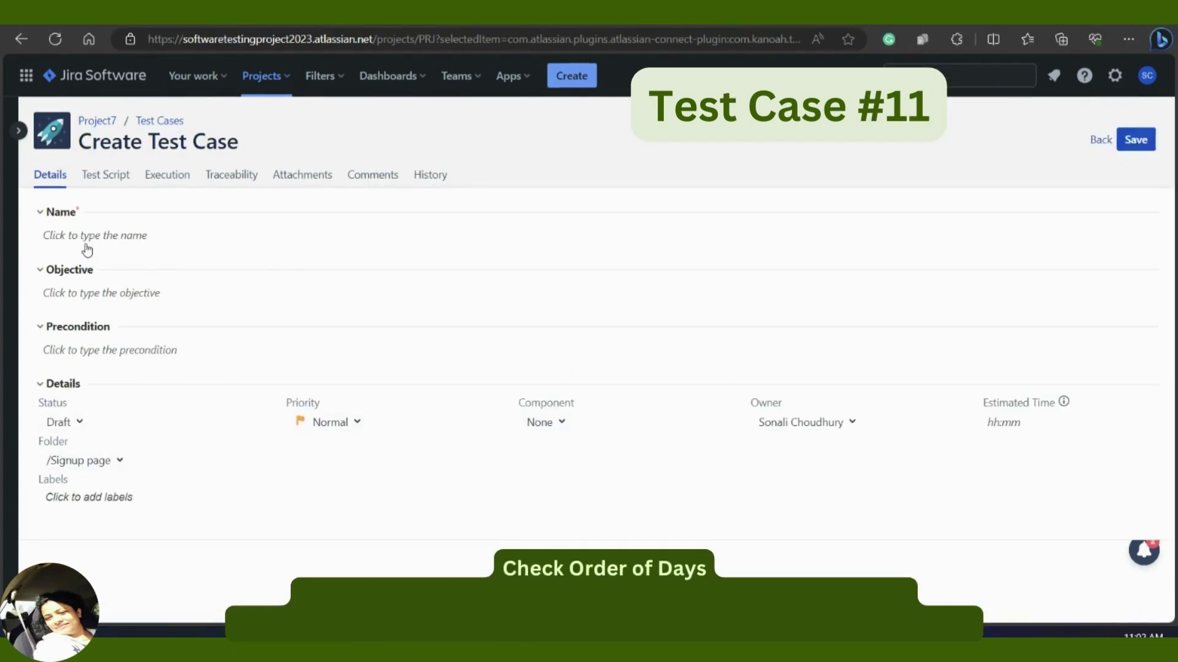
Name the new test case "Verify to check the order of days in the drop-down." and save it.
left_click(78, 239)
type("Verify to check the order of days in the drop-down.")
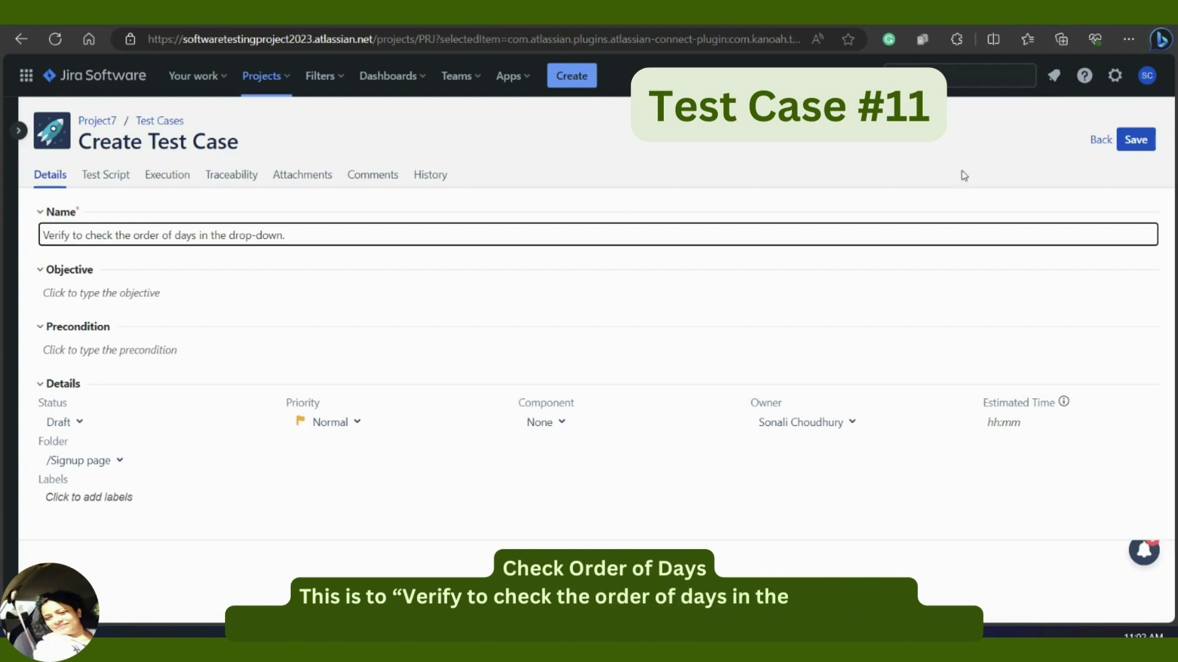
left_click(1135, 146)
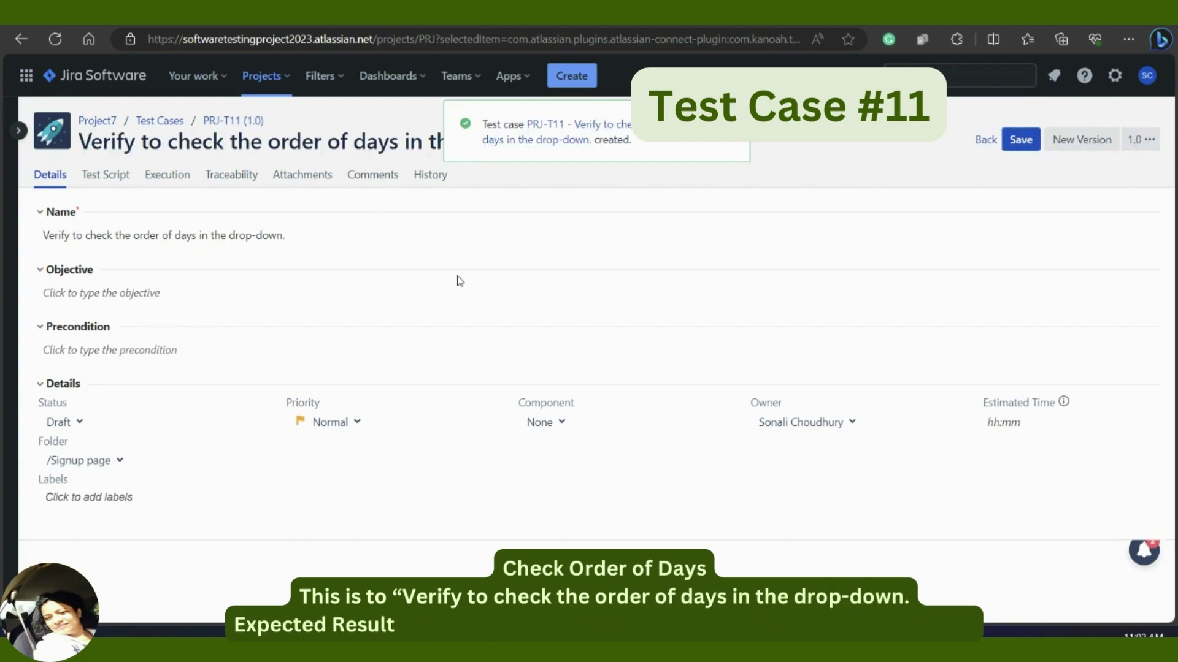
left_click(284, 235)
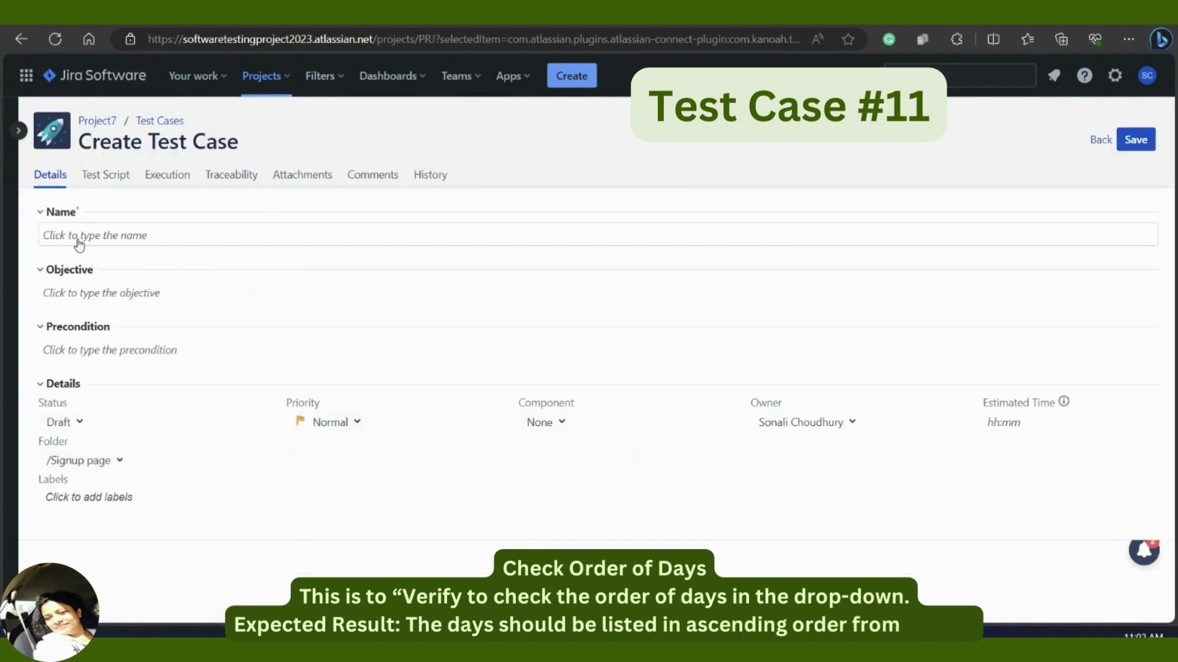
left_click(79, 243)
type("Verify to check the order of days in the drop-down.")
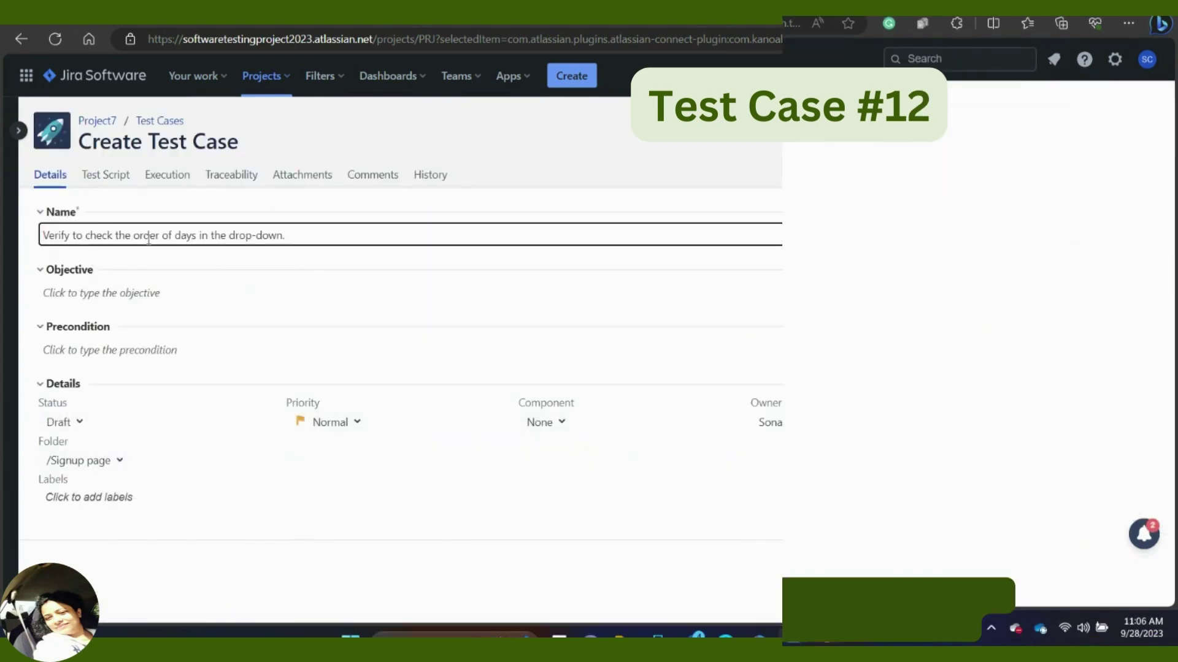
Save a new test case named "Verify to check the default value of the day field before any selection is made.", ending the name with a period.
left_click(131, 222)
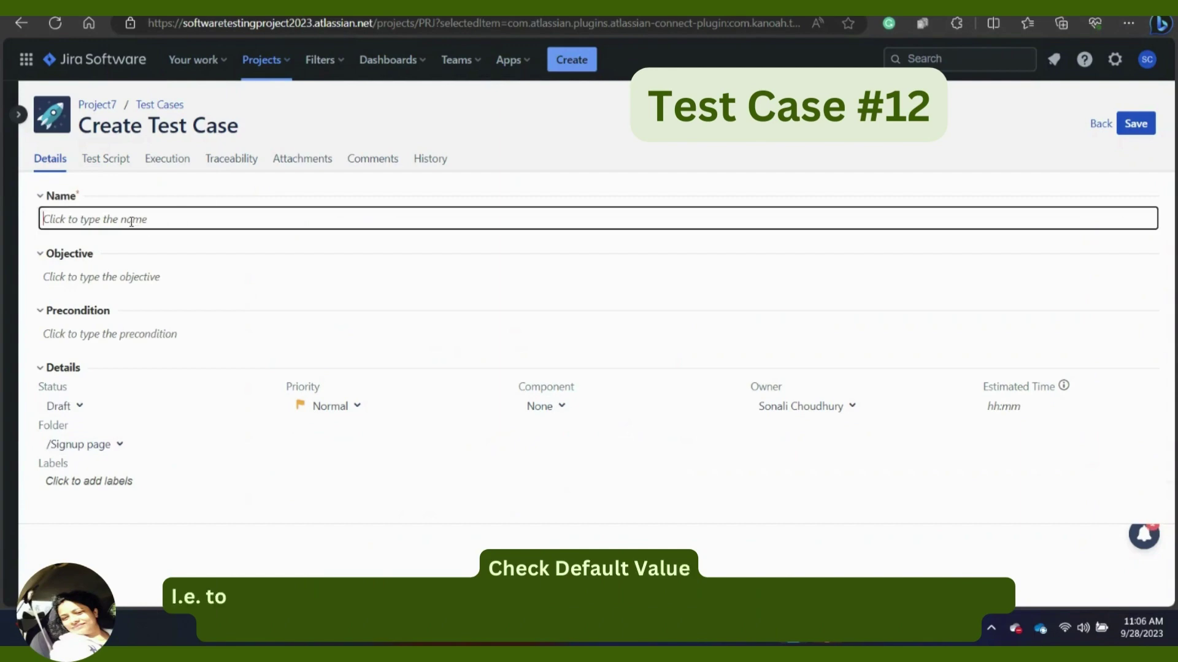
type("Verify to check the default value of the day field before any selection is made")
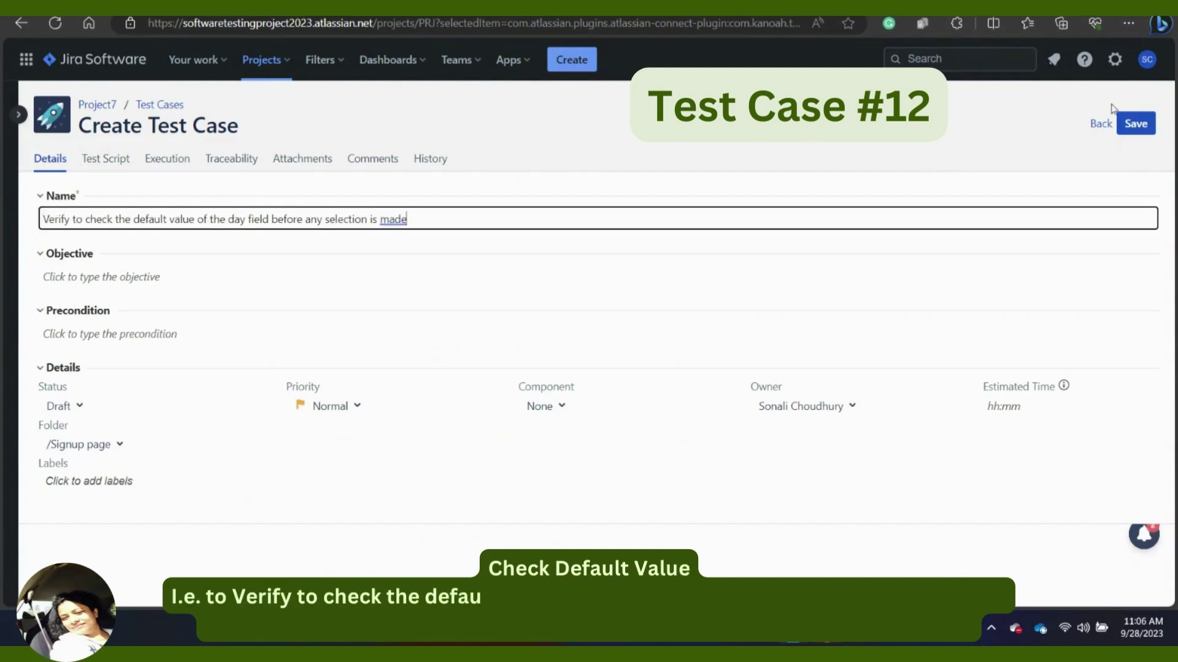
left_click(1134, 123)
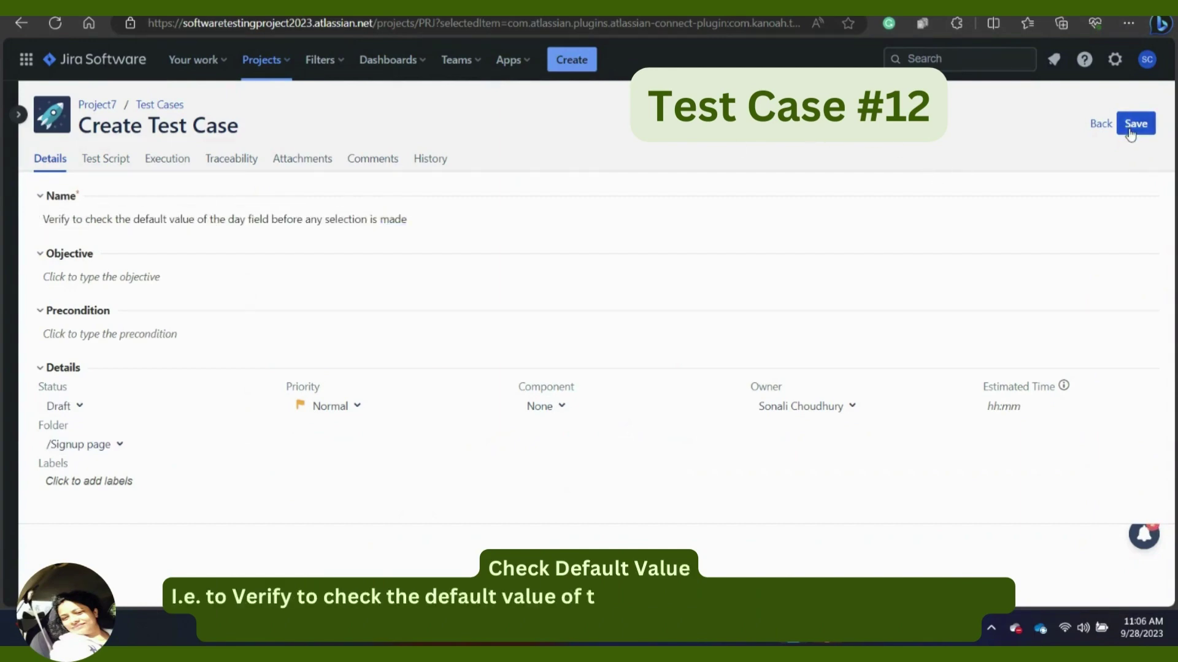
left_click(416, 220)
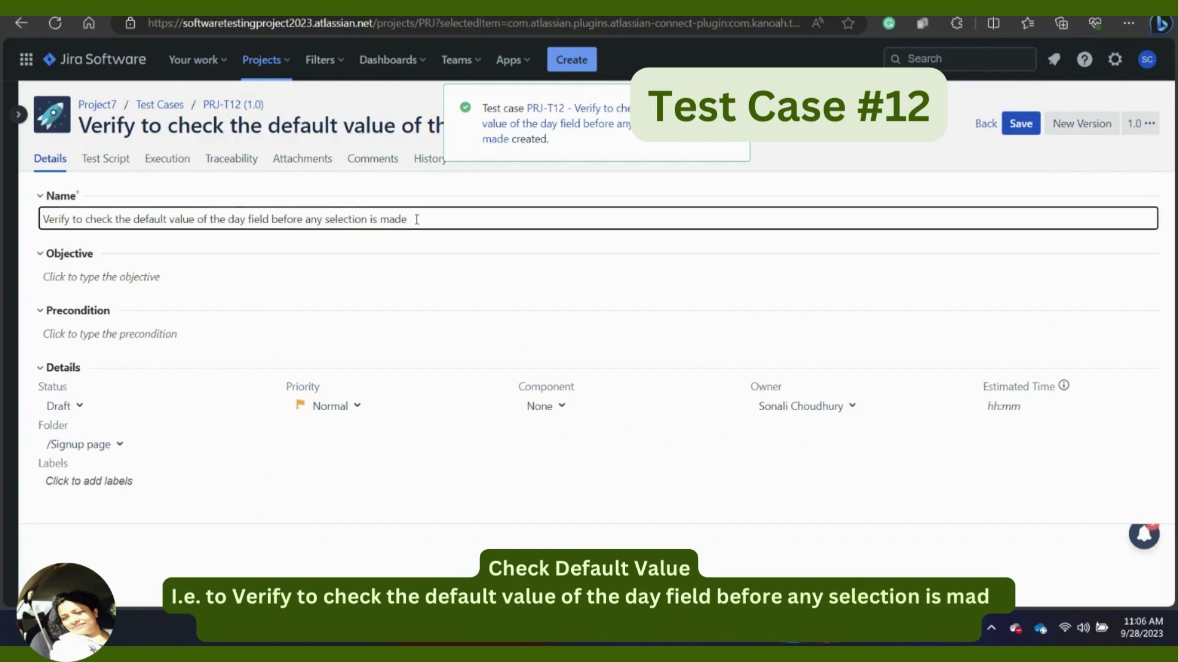
type(".")
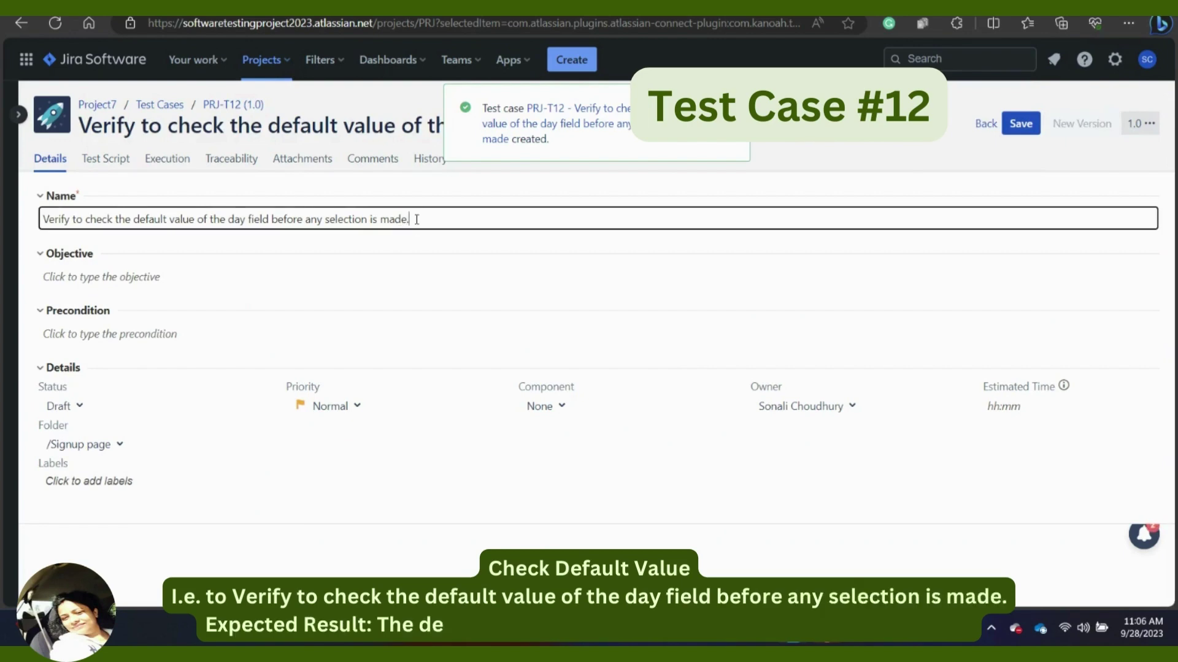
Create and save a Signup page test case named "Verify after selecting a day, select a month and year, then submit the form".
left_click(79, 246)
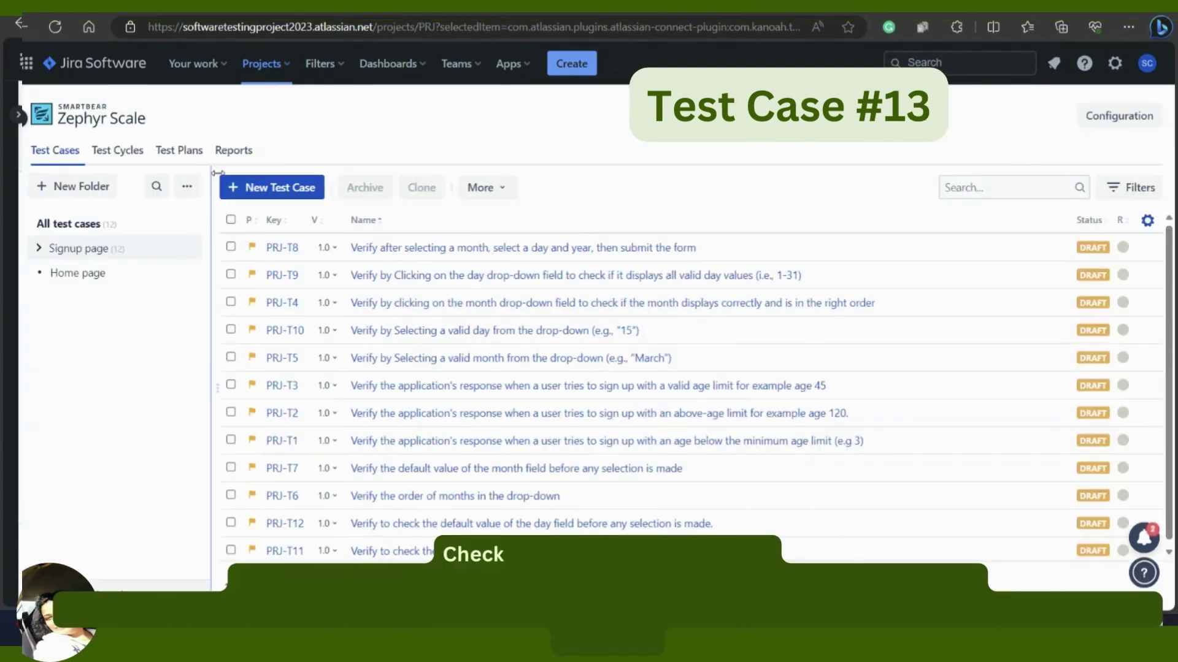
left_click(241, 191)
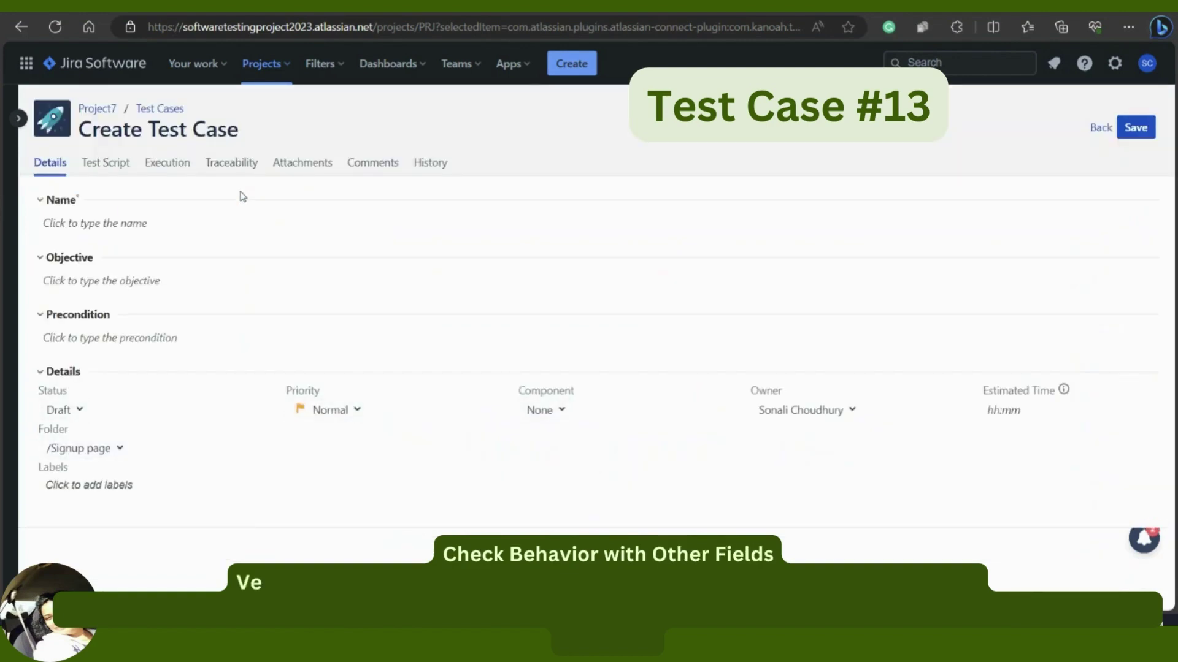
left_click(94, 222)
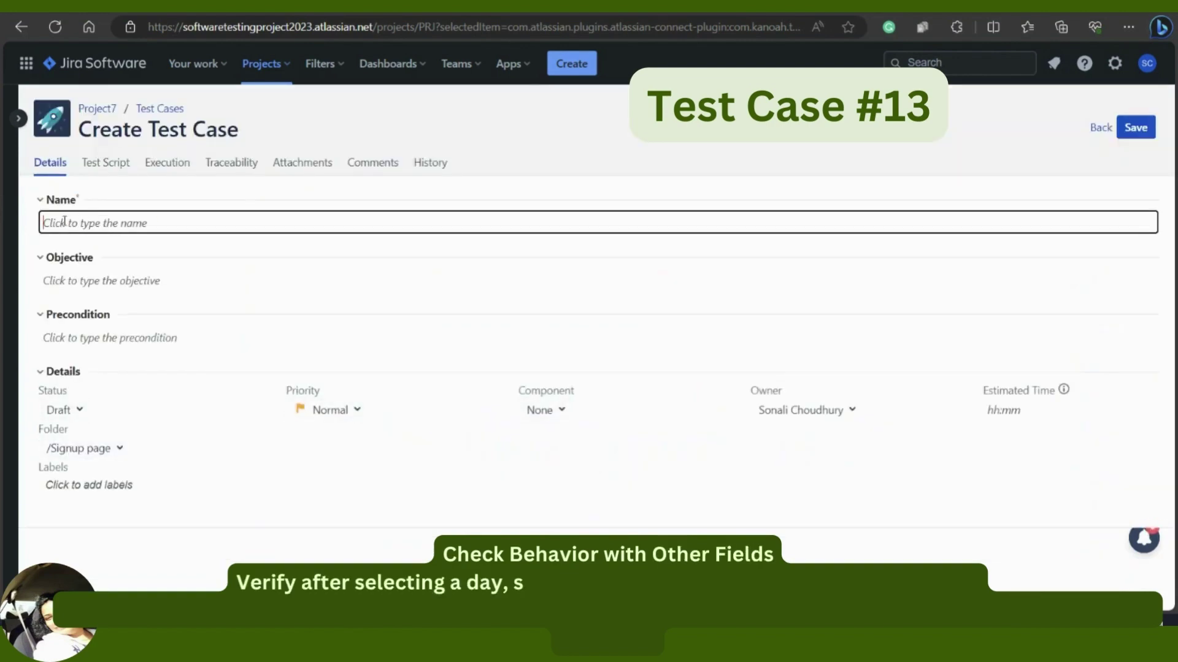
type("Verify after selecting a day, select a month and year, then submit the form.")
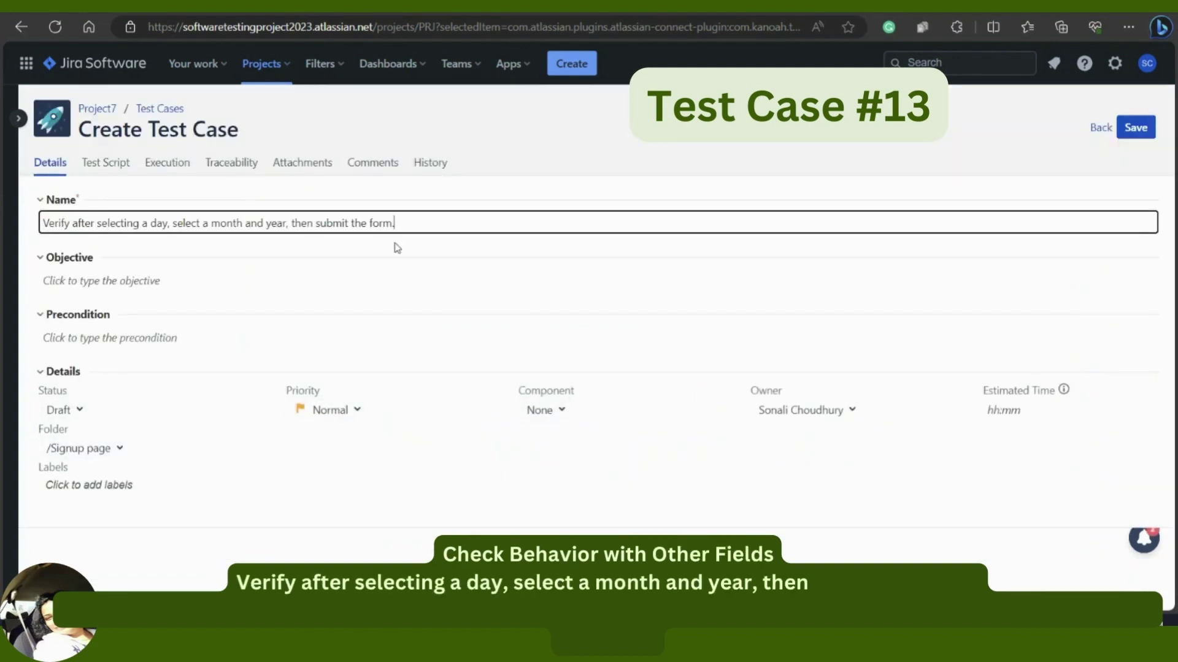
left_click(1132, 134)
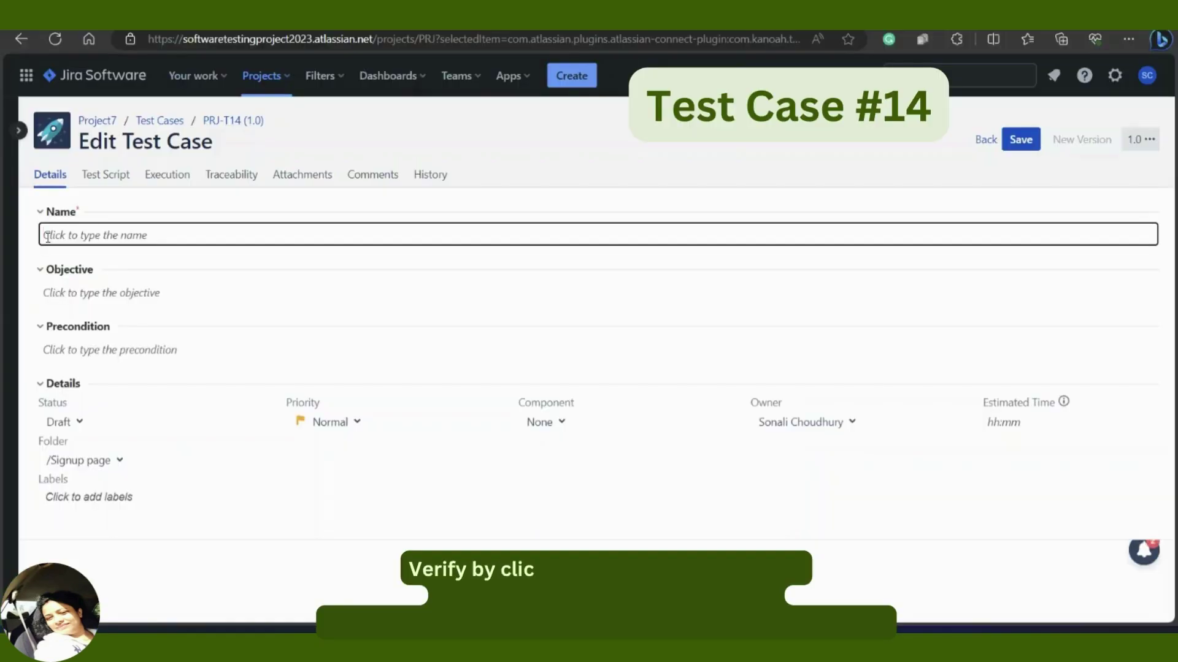
Name test case PRJ-T14 "Verify by clicking on the year drop-down" and save it.
type("Verify by clicking on the year drop-down")
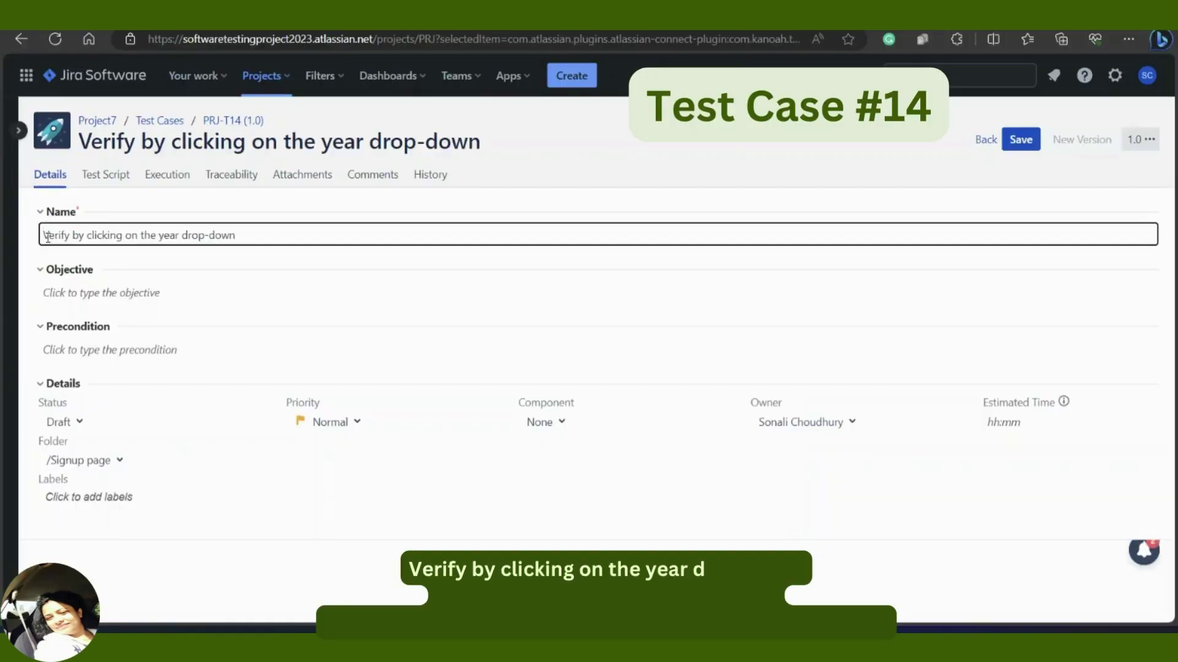
left_click(1016, 140)
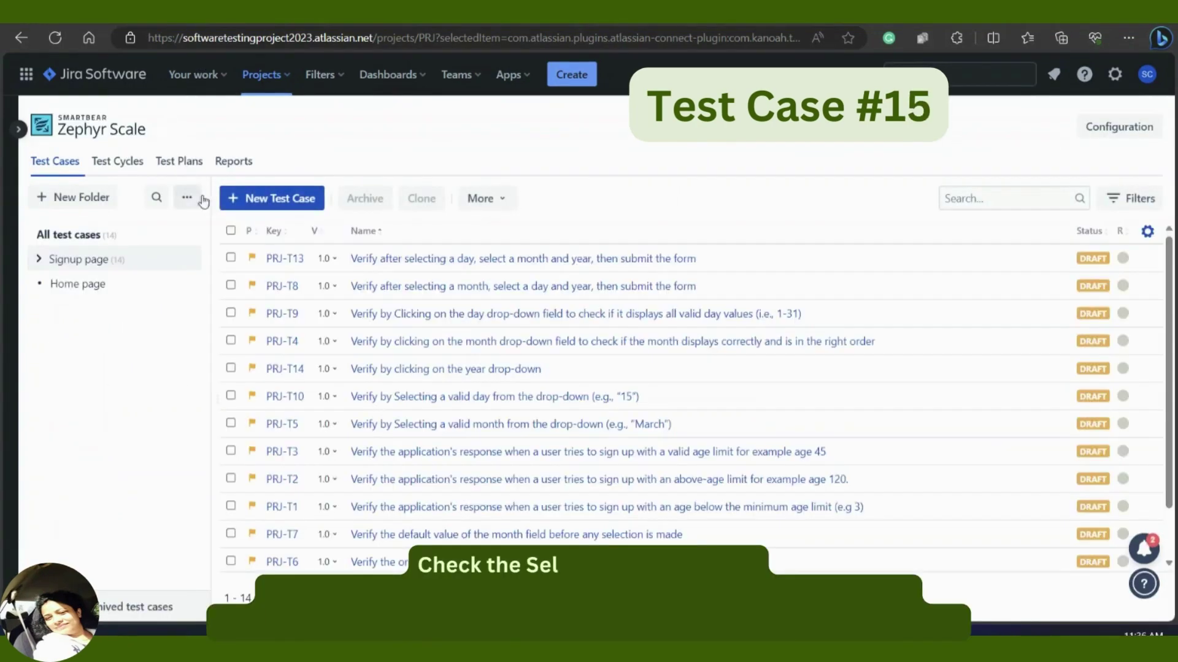
Create and save a Signup page test case named "Verify selecting a valid year from the drop-down (e.g., "2000")".
left_click(246, 200)
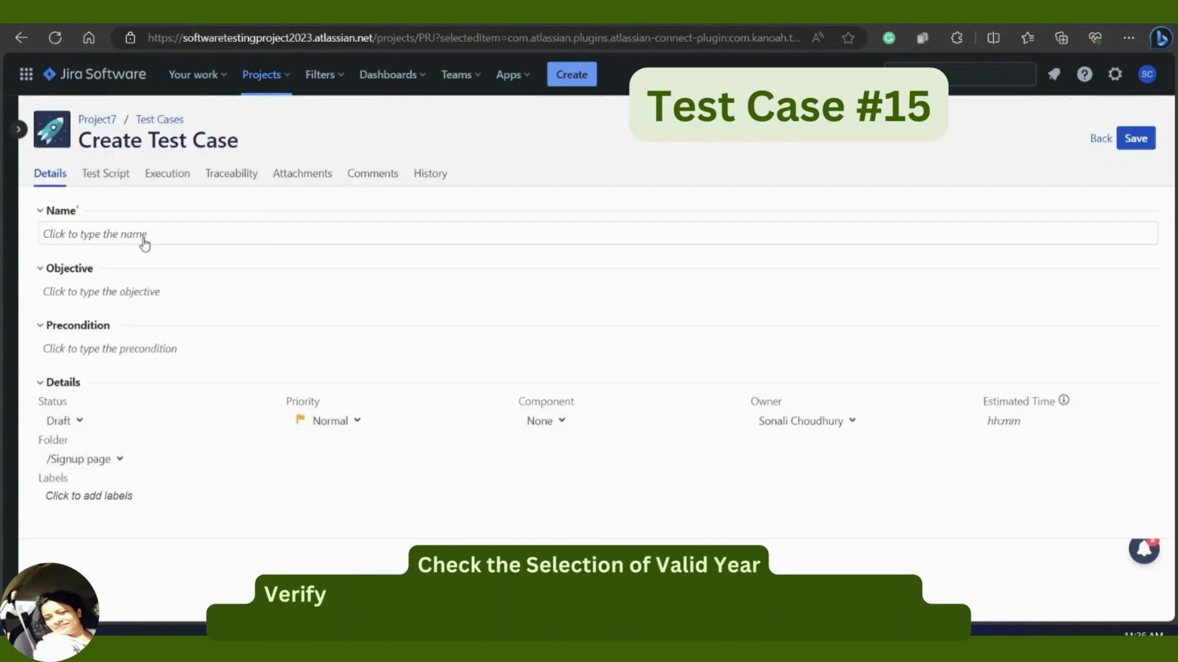
left_click(143, 237)
type("Verify selecting a valid year from the drop-down (e.g., \"2000\").")
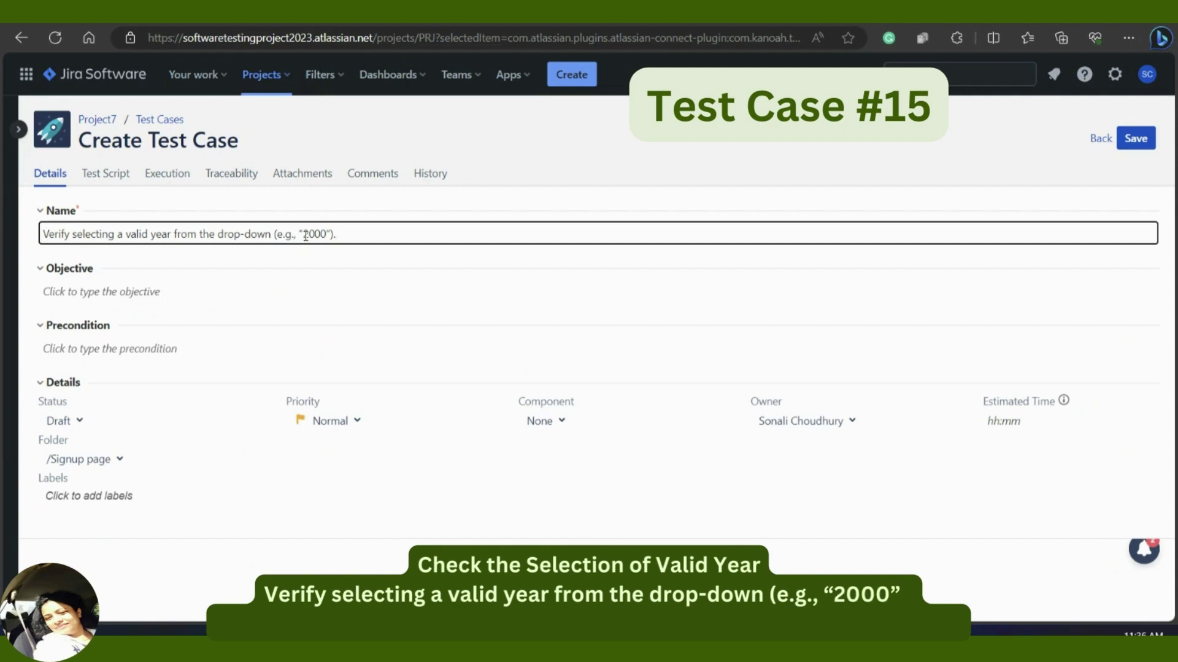
left_click(1137, 143)
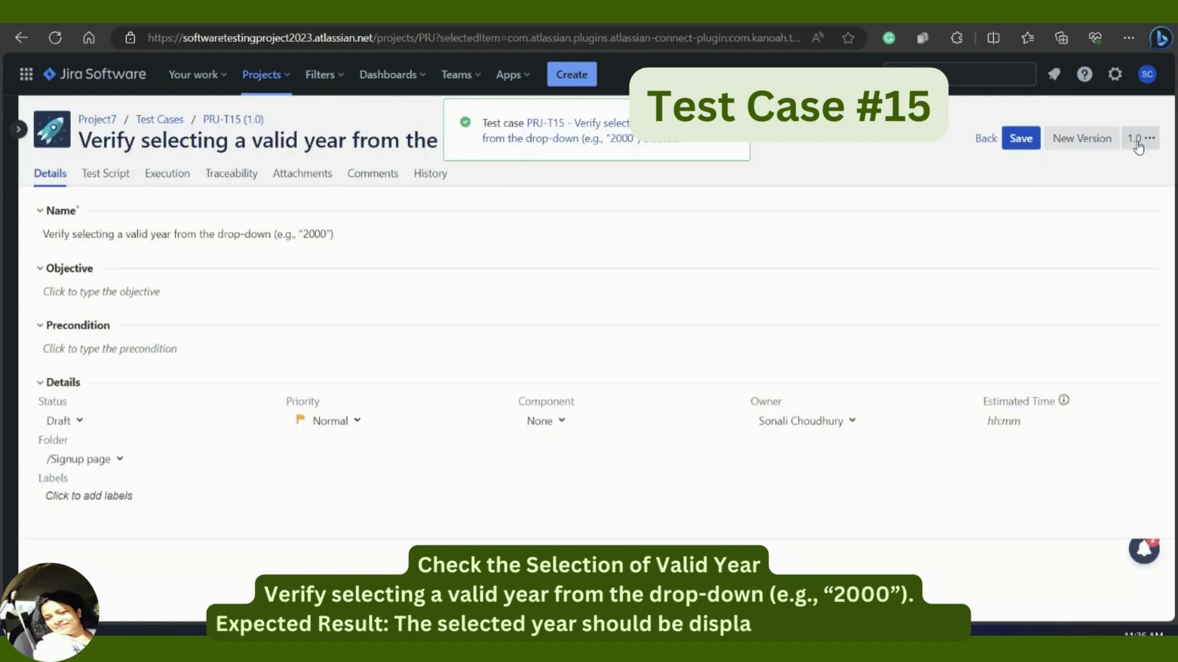
Return to the test cases, then create and save one named "Verify to check the order of years in the drop-down".
left_click(160, 119)
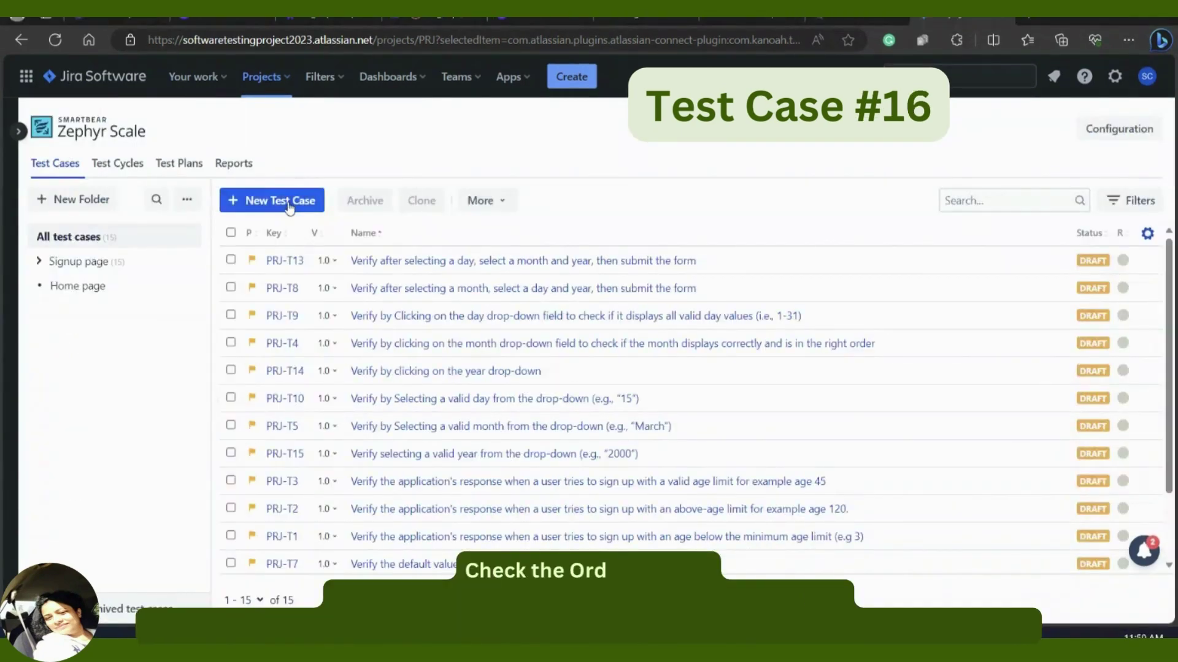
left_click(288, 202)
left_click(96, 236)
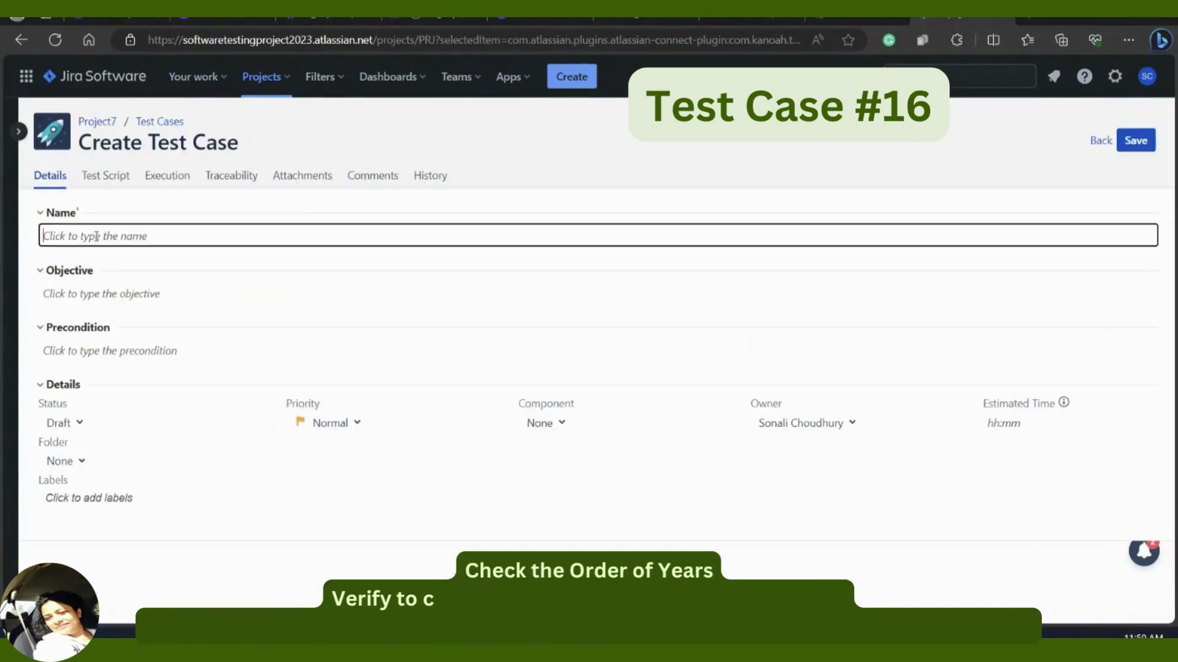
type("Verify to check the order of years in the drop-down.")
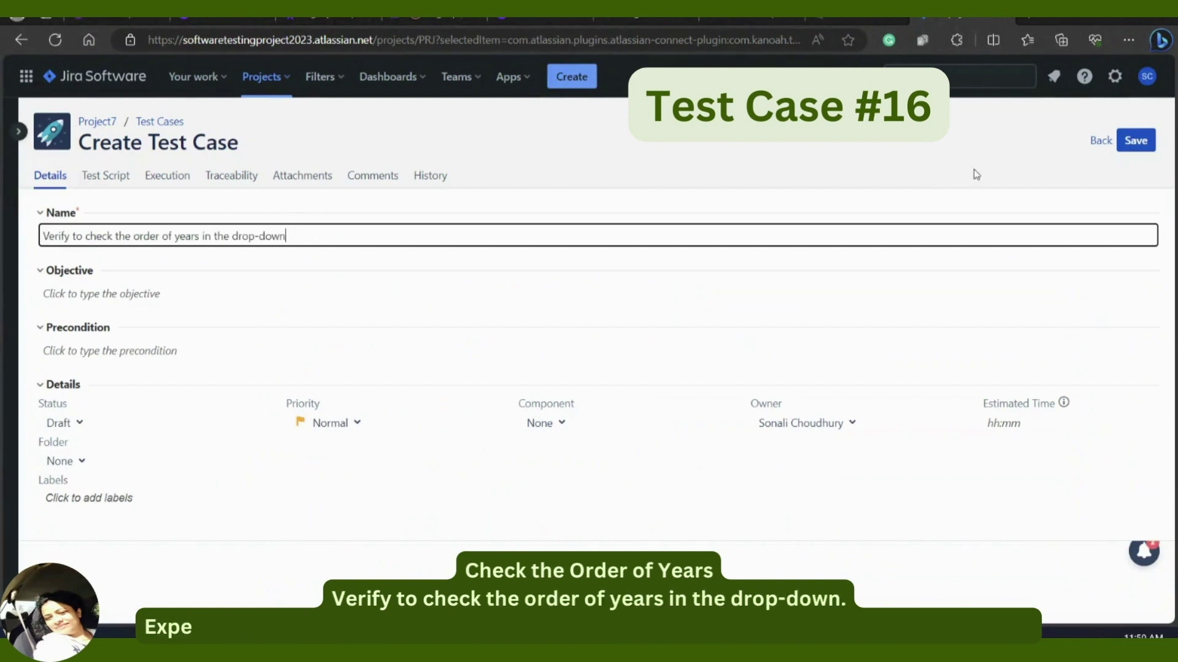
left_click(1135, 144)
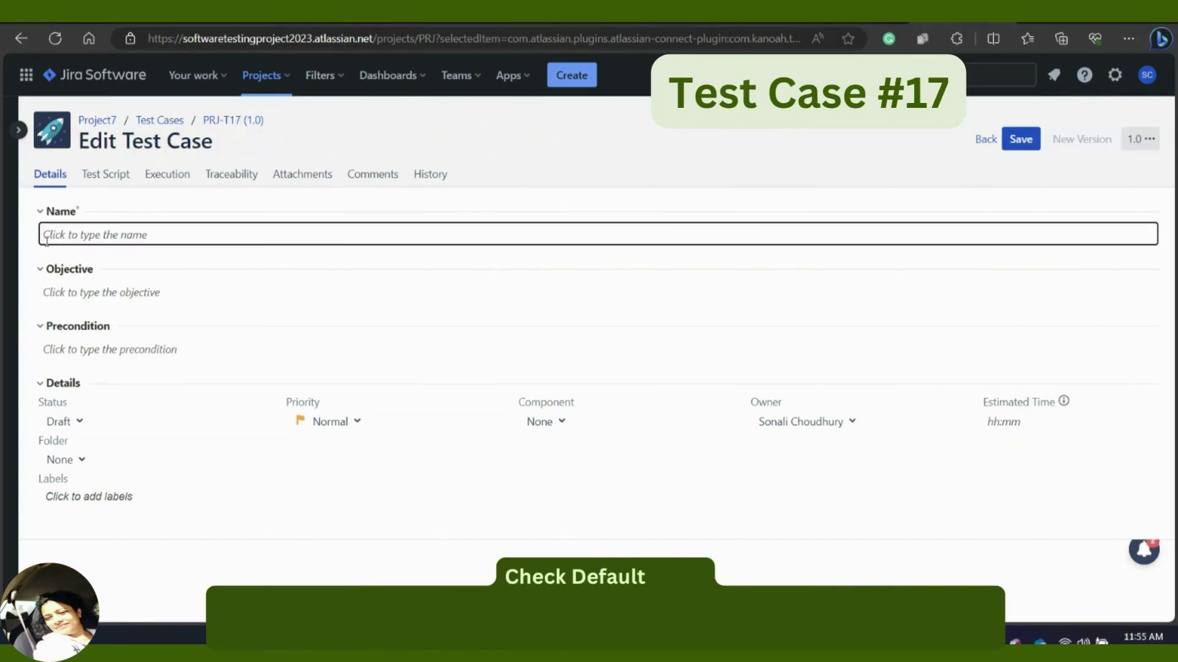
Name test case PRJ-T17 "Verify to check the default value of the year field before any selection is made" and save it.
type("Verify to check the default value of the year field before any selection is made")
double_click(55, 235)
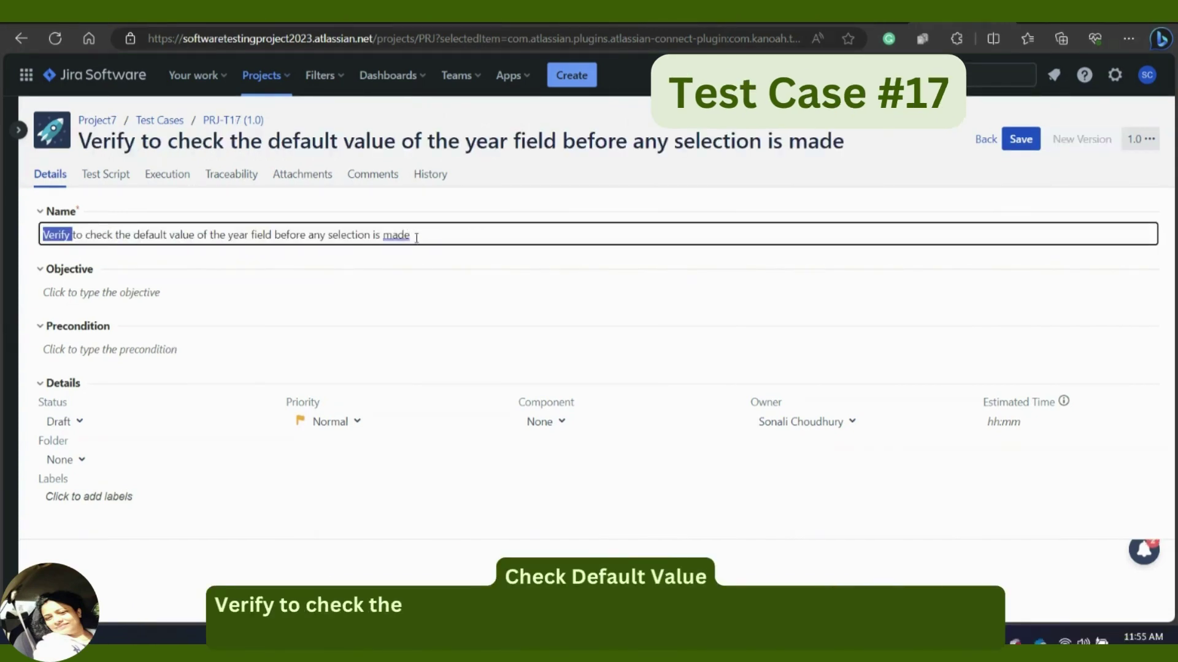
left_click(415, 238)
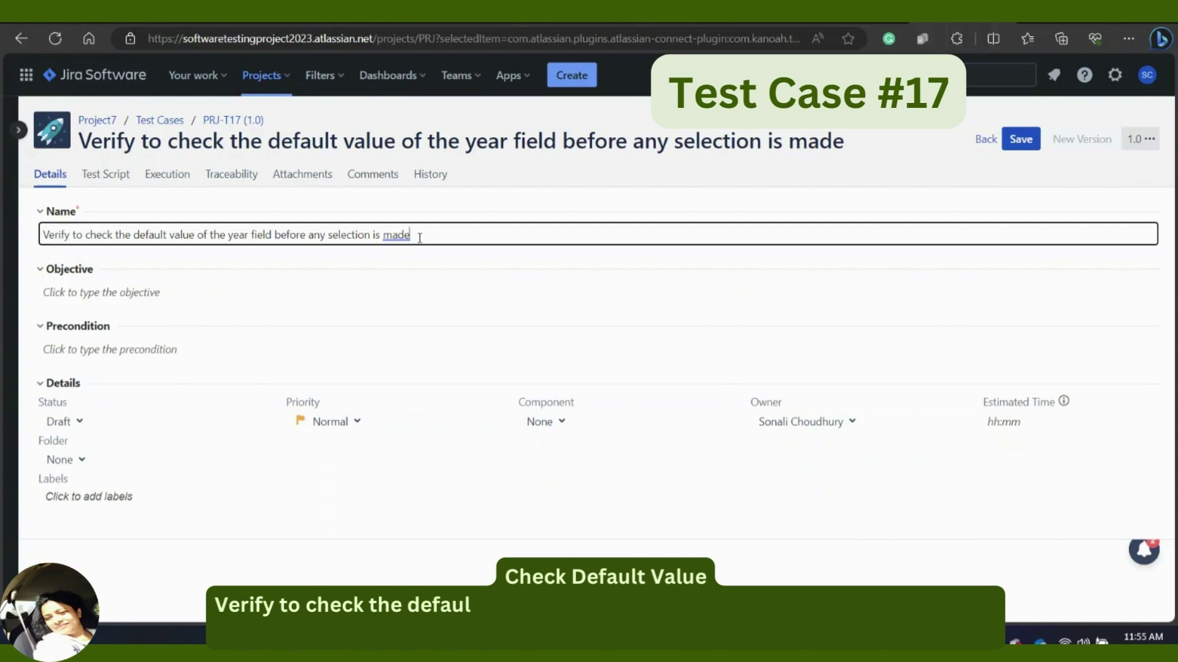
left_click(1038, 143)
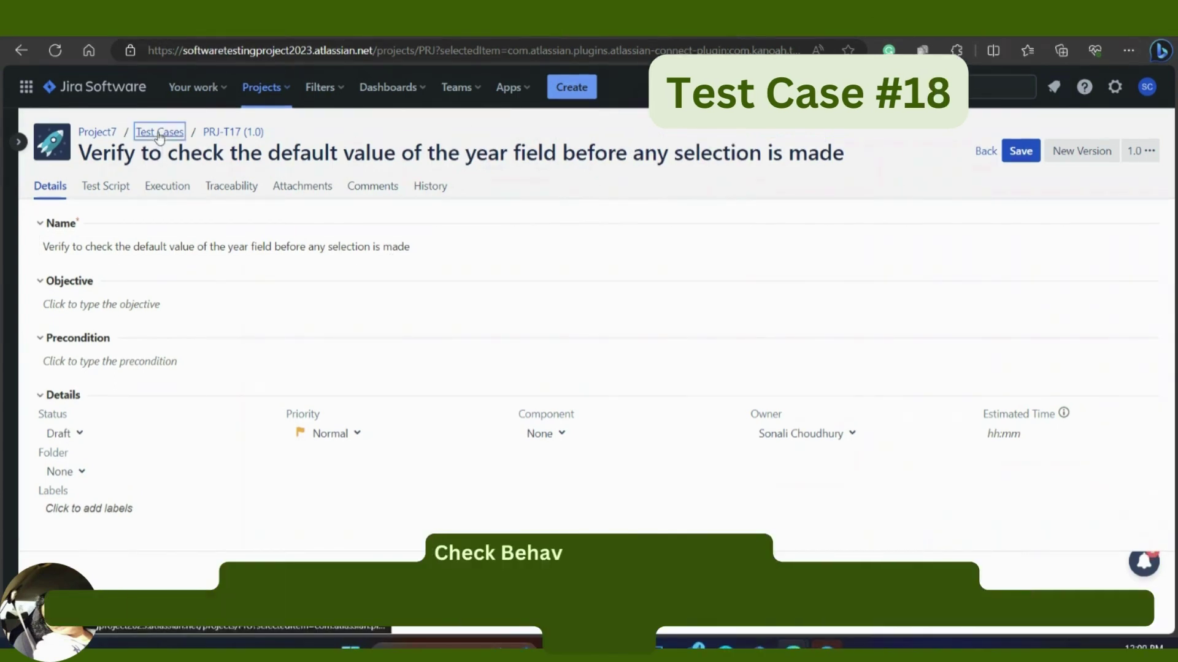
Create and save a test case named "Verify after selecting a year, select a month and day, then submit the form", without a final period.
left_click(159, 130)
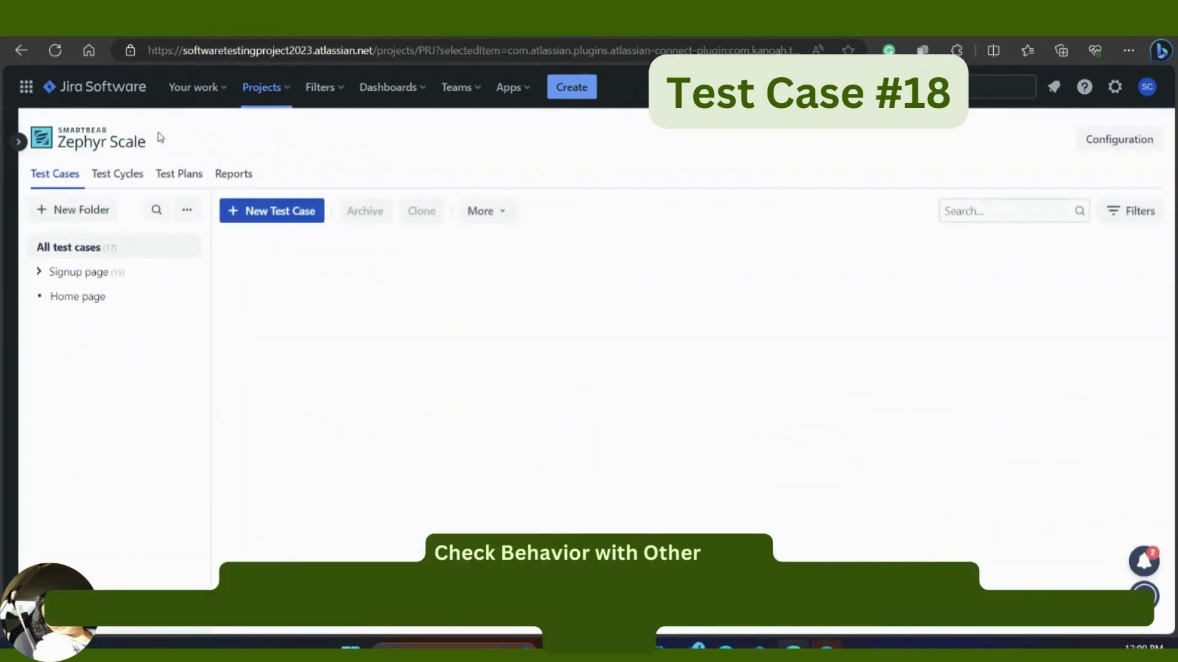
left_click(267, 209)
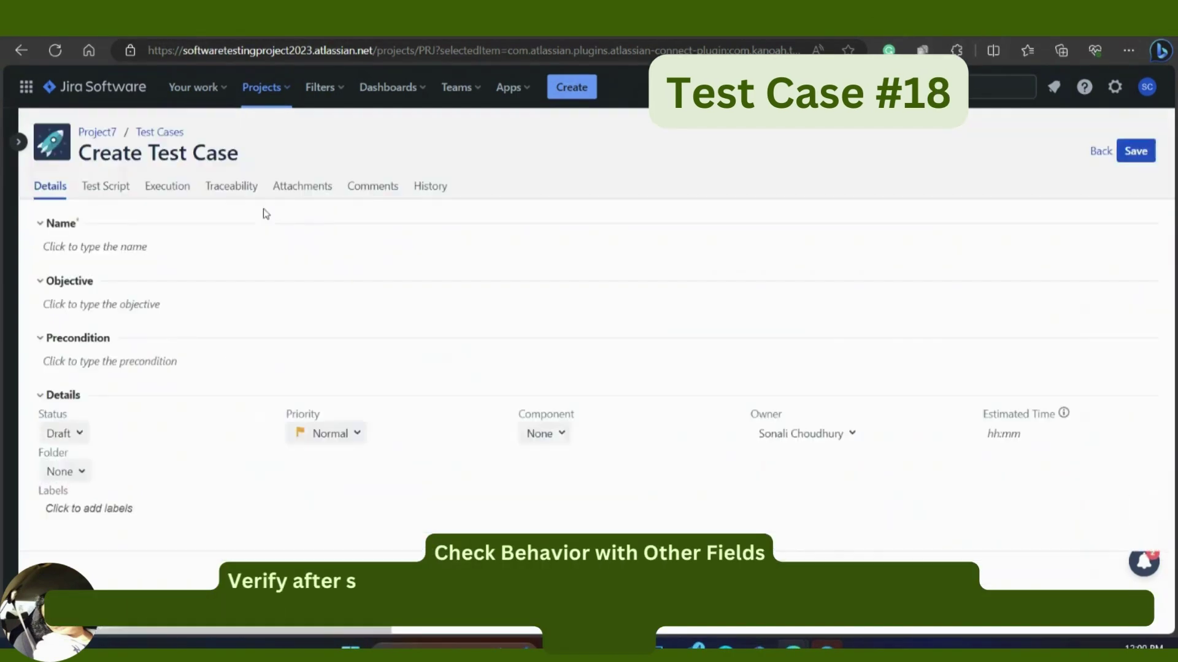
left_click(123, 248)
type("Verify after selecting a year, select a month and day, then submit the form.")
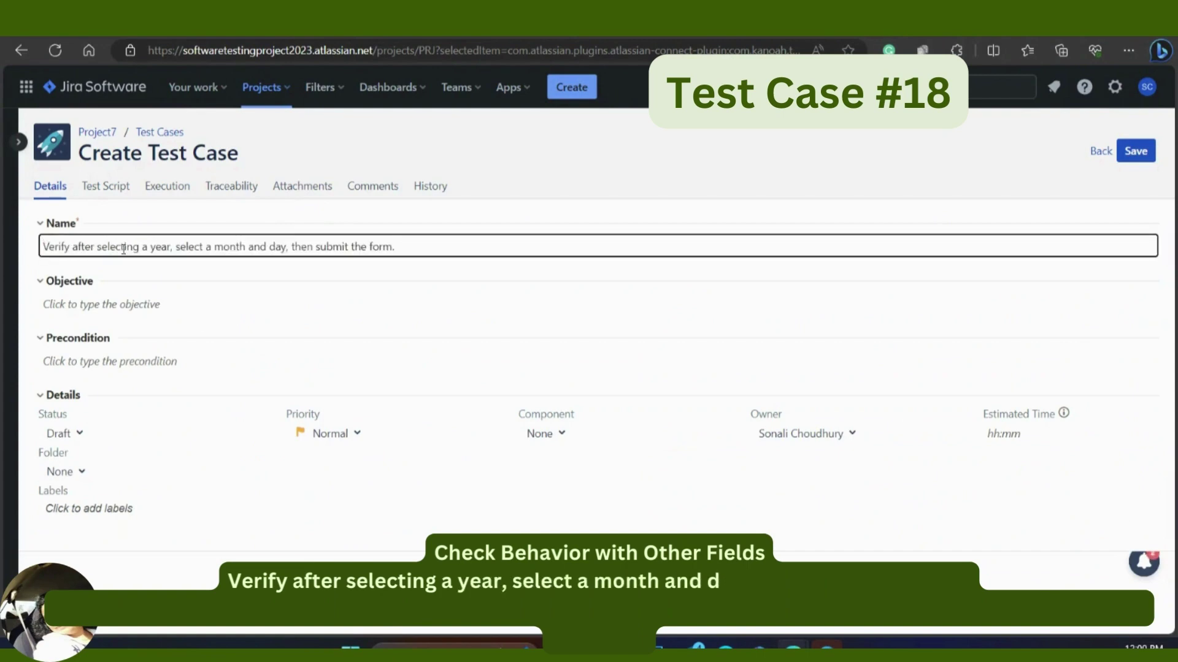
key("BackSpace")
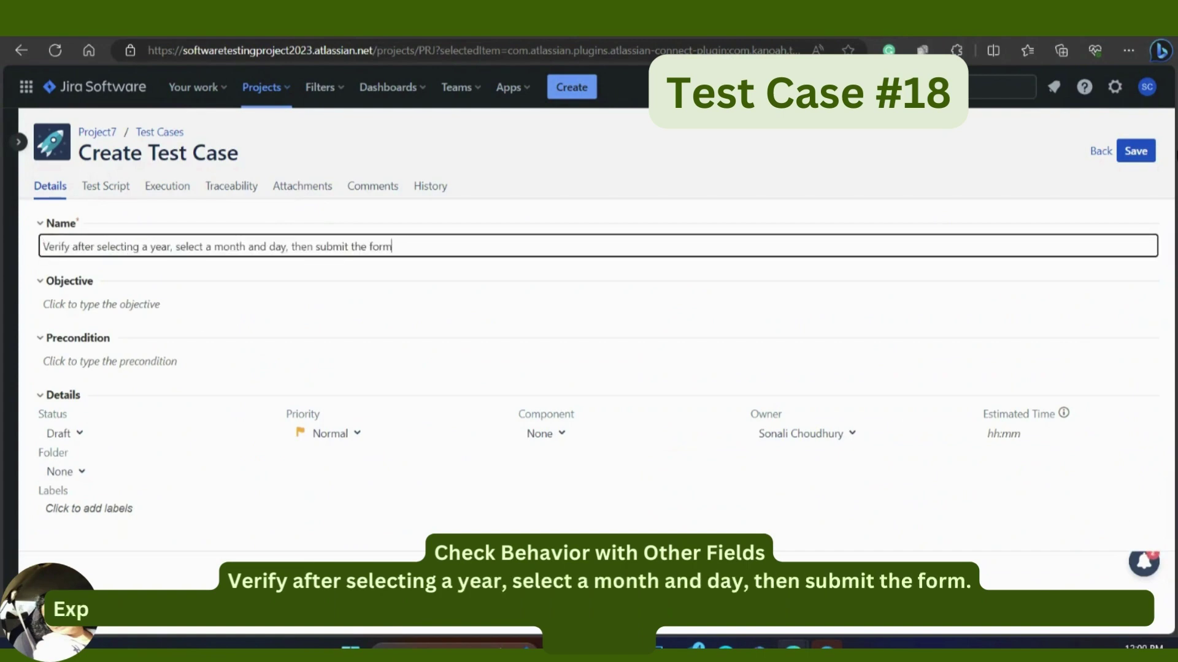
left_click(1135, 152)
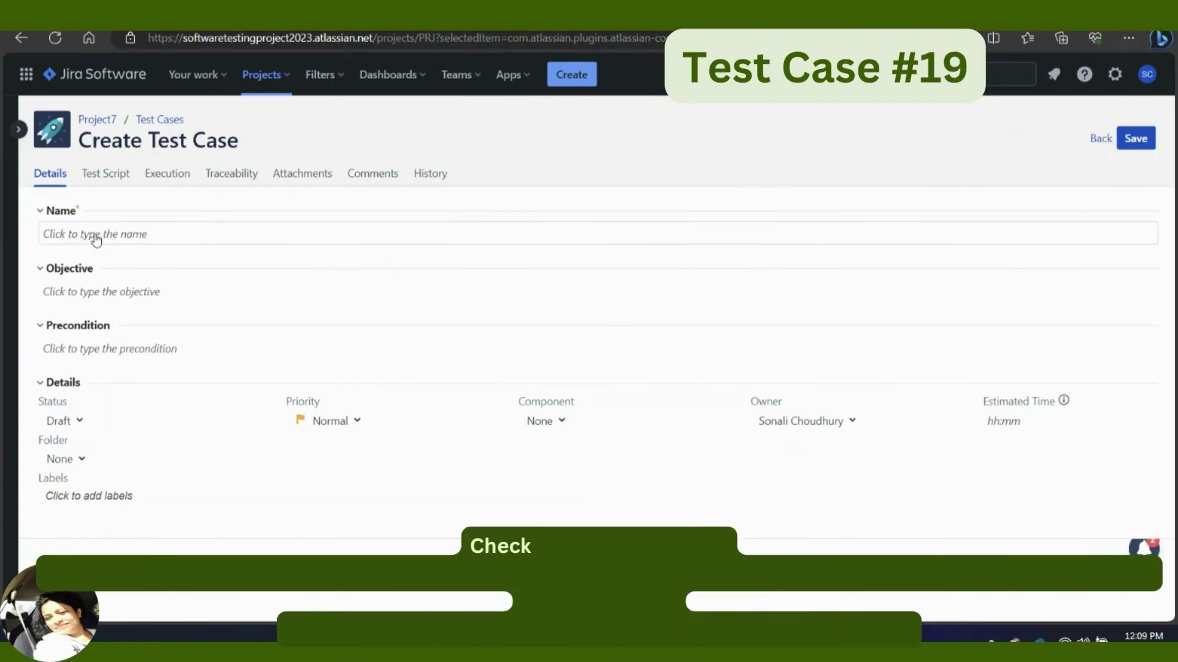
Save a test case named "Verify by setting the year to a leap year (e.g., 2024), the month to February, and try to select "29" as the day".
type("Verify by setting the year to a leap year (e.g., 2024), the month to February, and try to select \"29\" as the day.")
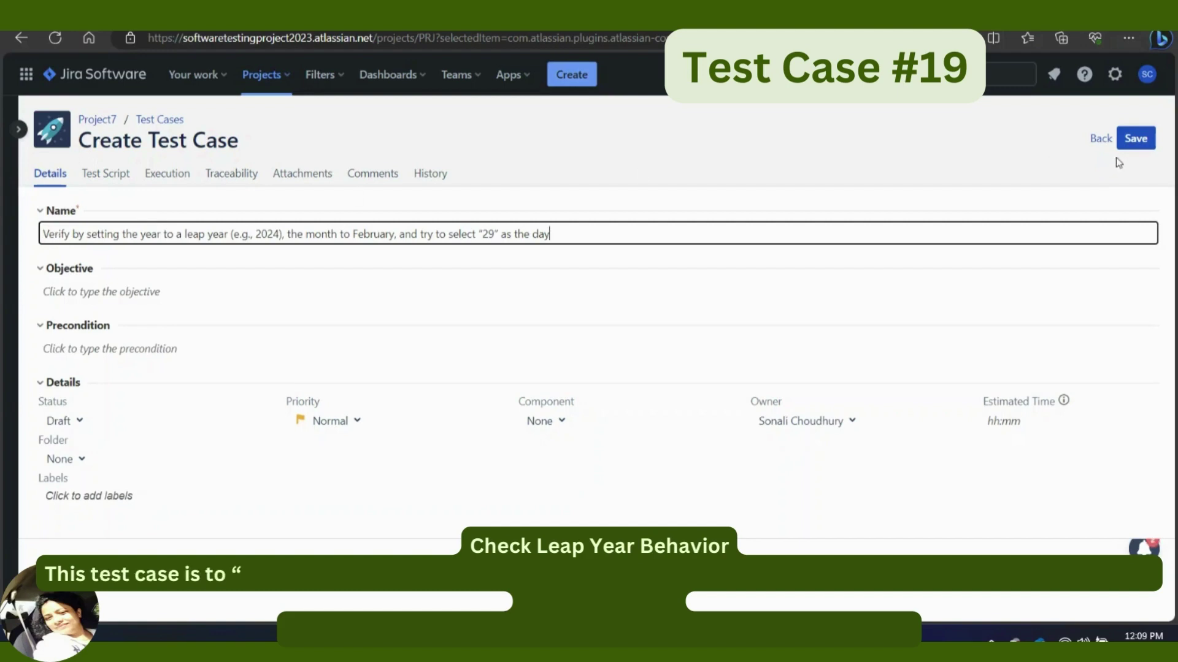
left_click(1133, 142)
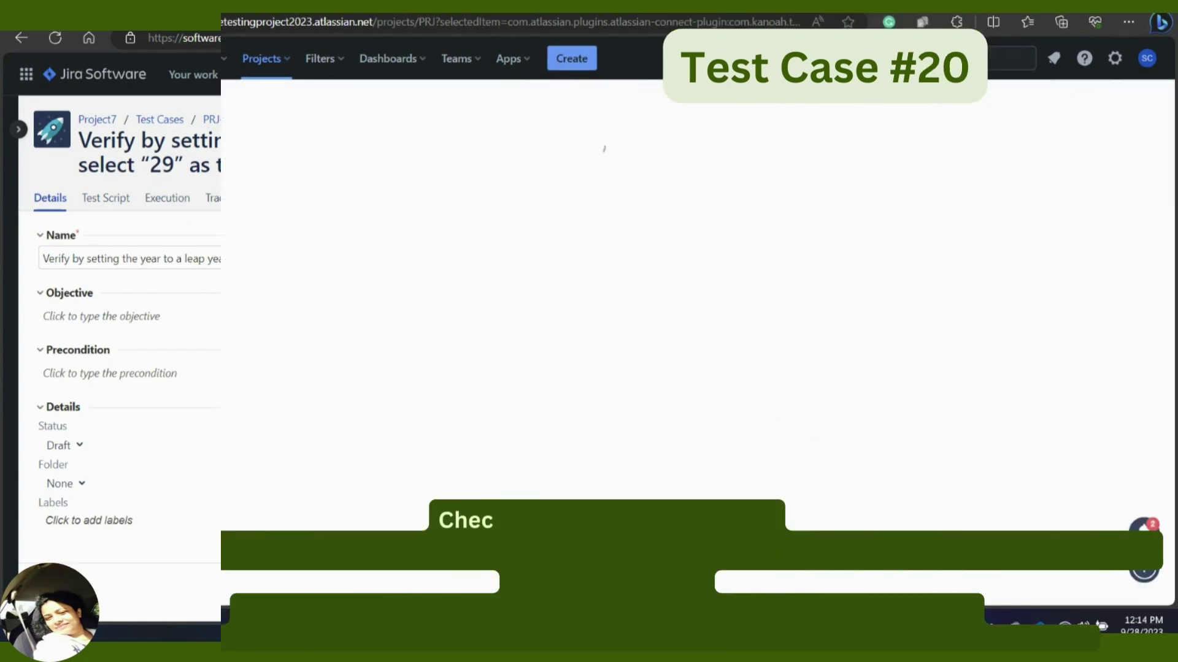
Save new test case "Verify setting the year to a non-leap year (e.g., 2023), and the month to February, and check if "29" is available as a day".
left_click(242, 184)
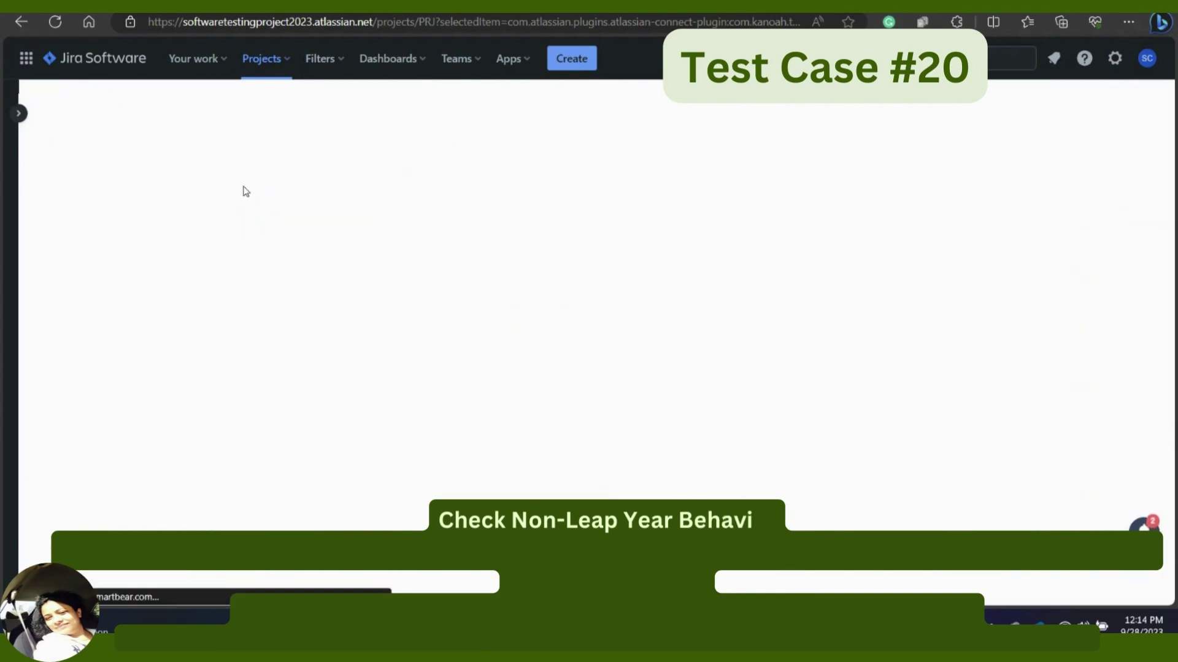
left_click(116, 222)
type("Verify setting the year to a non-leap year (e.g., 2023), and the month to February, and check if \"29\" is available as a day.")
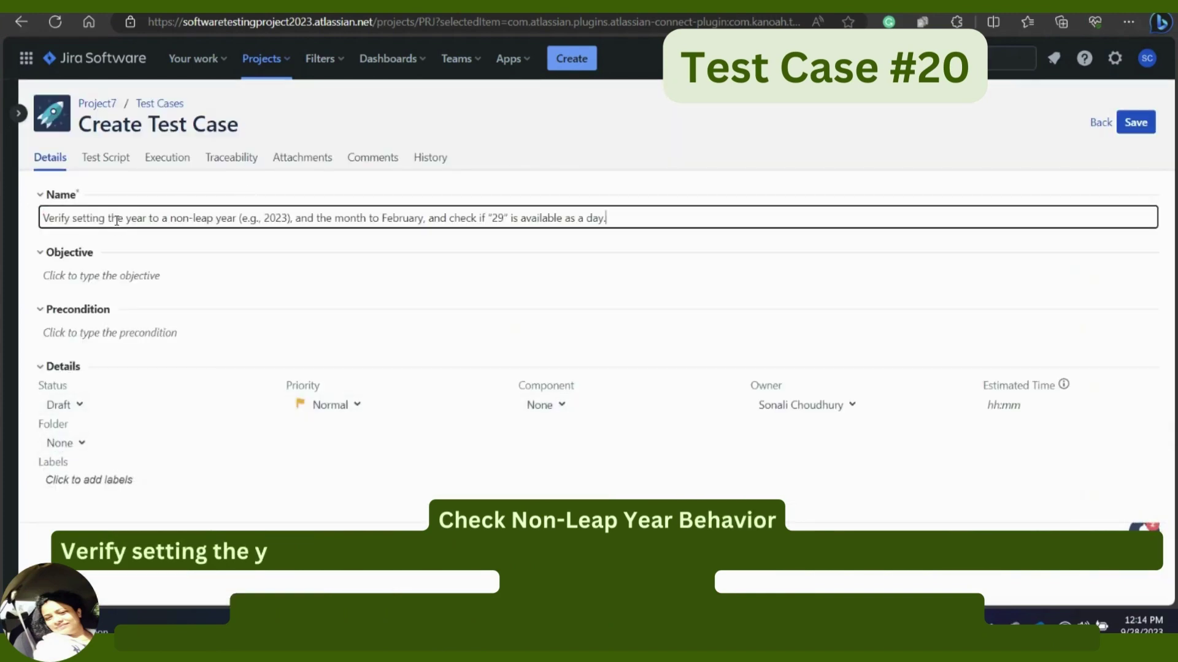
key("BackSpace")
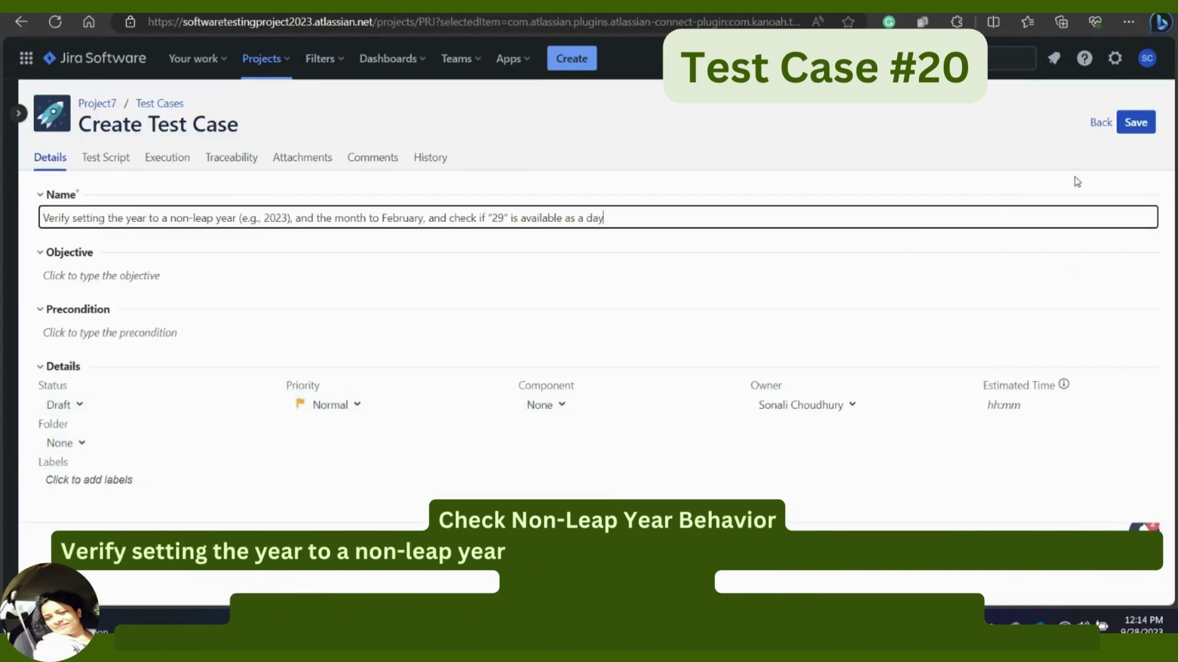
left_click(1132, 123)
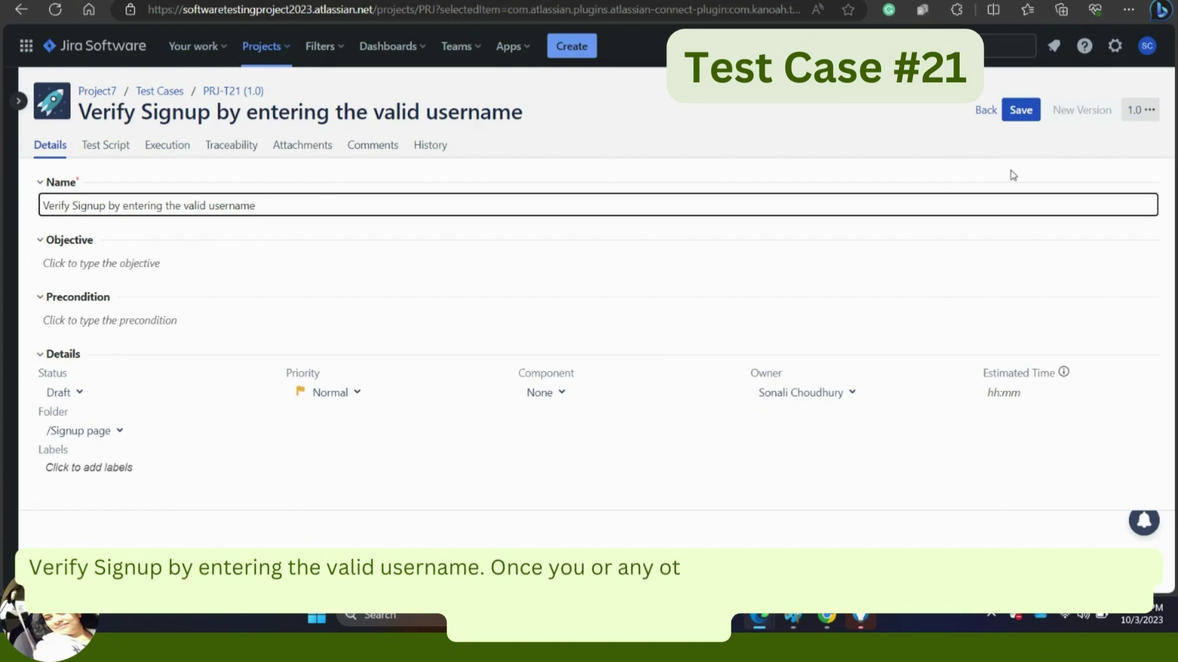
Save test case PRJ-T21 "Verify Signup by entering the valid username" and select /Signup page as its folder.
left_click(1018, 116)
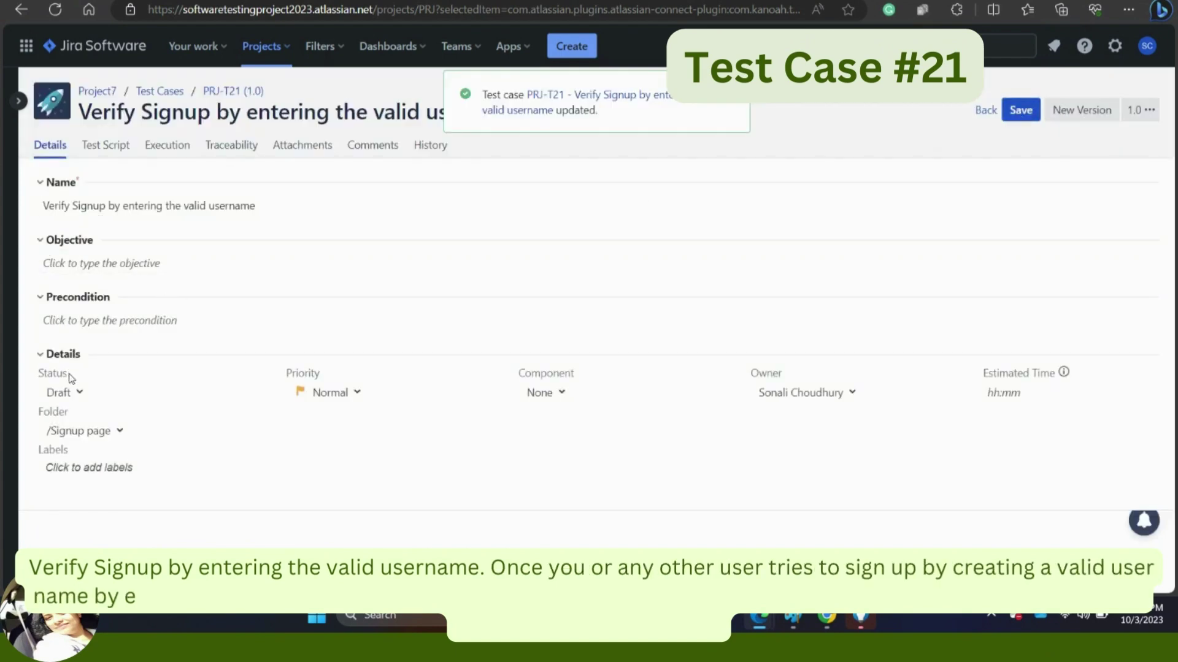
left_click(119, 433)
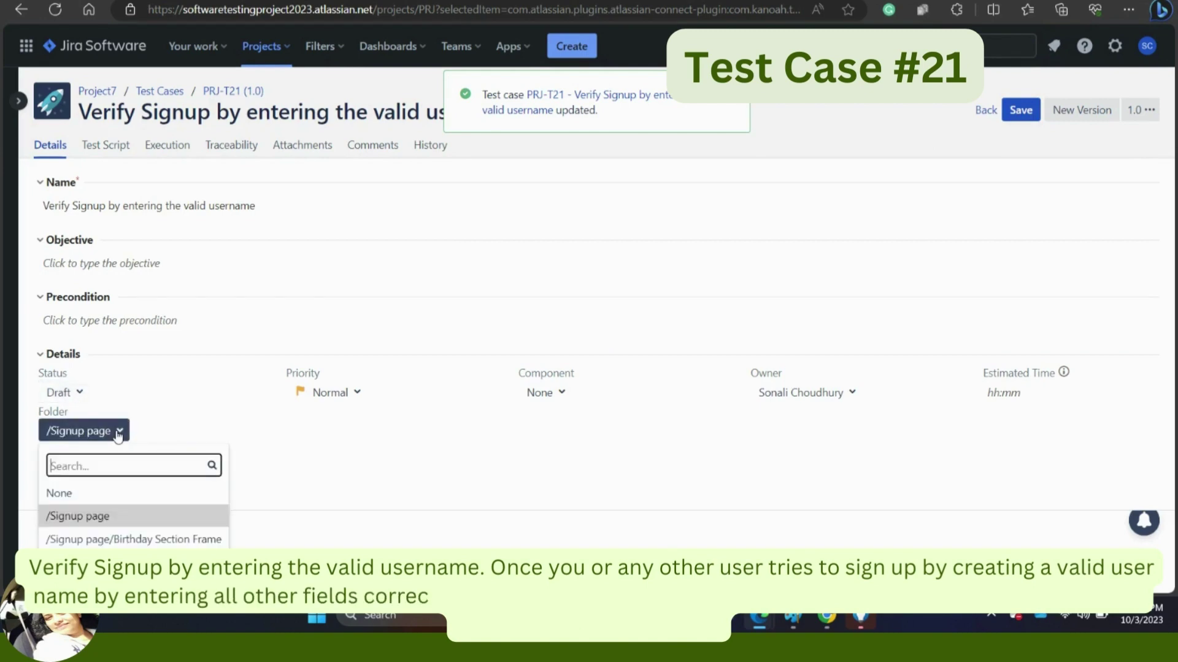
left_click(64, 519)
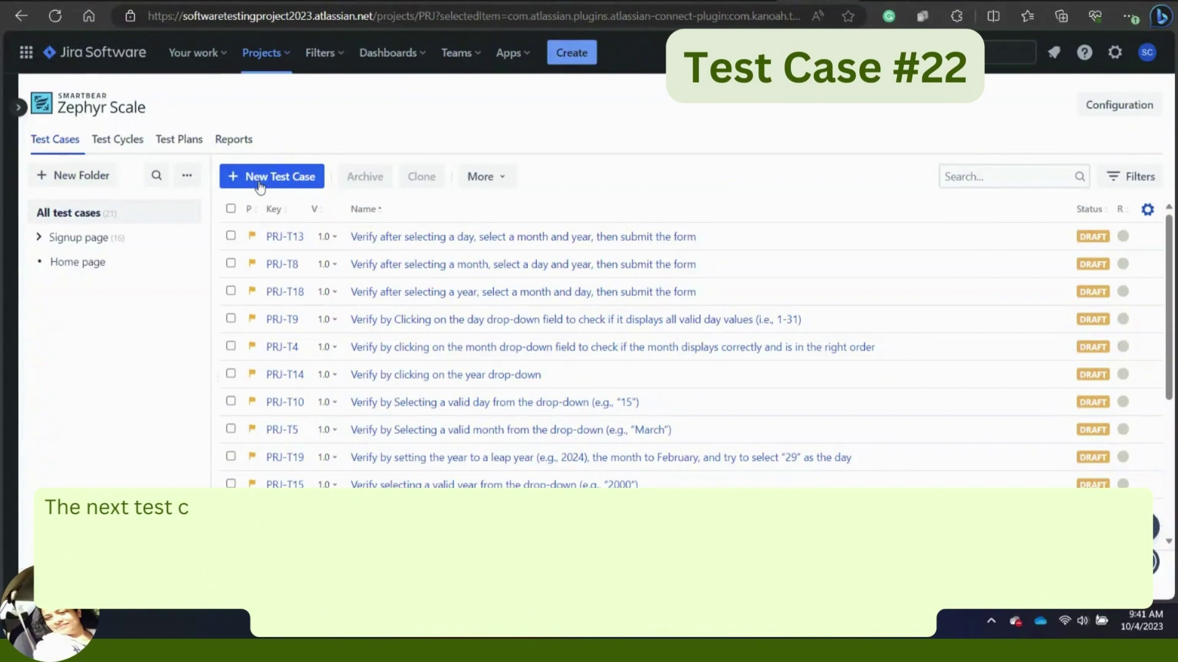
Create and save a test case named "Verify signup by entering the username that ends with a special character for example _" in the /Signup page folder.
left_click(260, 184)
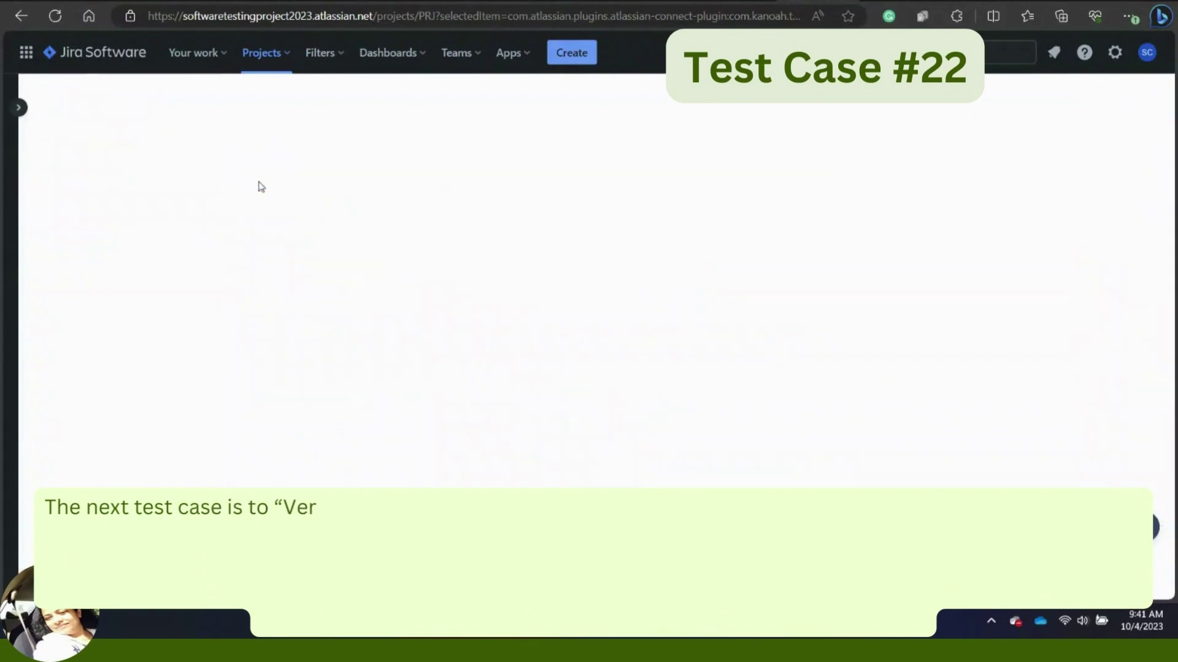
left_click(88, 211)
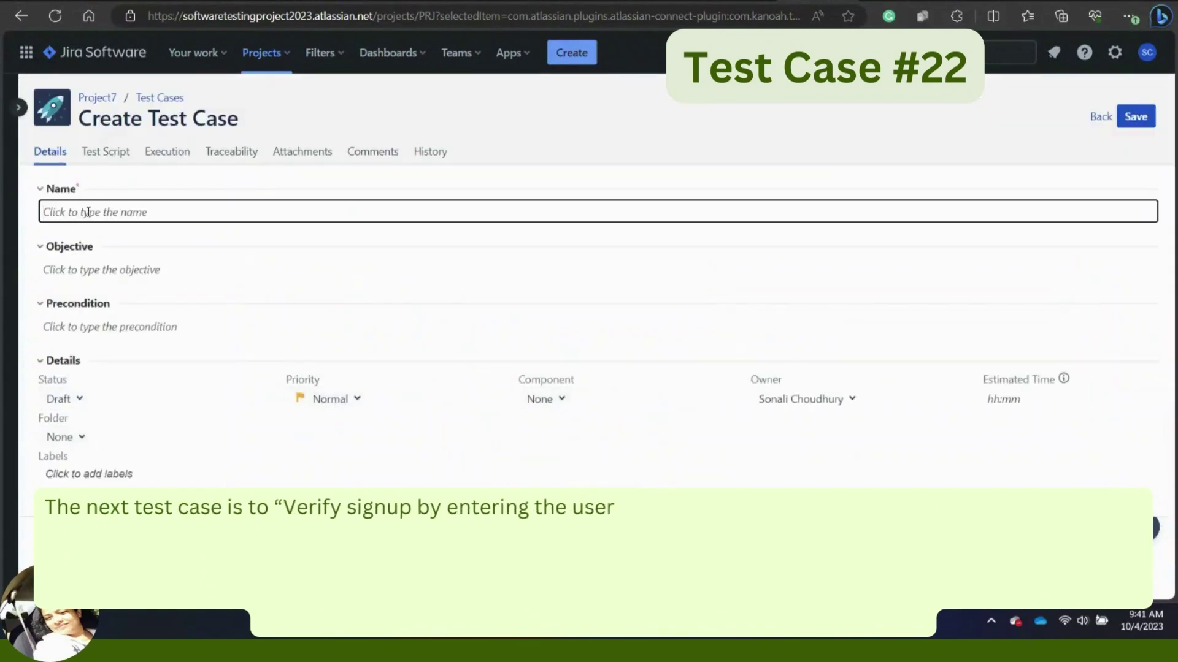
type("Verify signup by entering the username that ends with a special character for example")
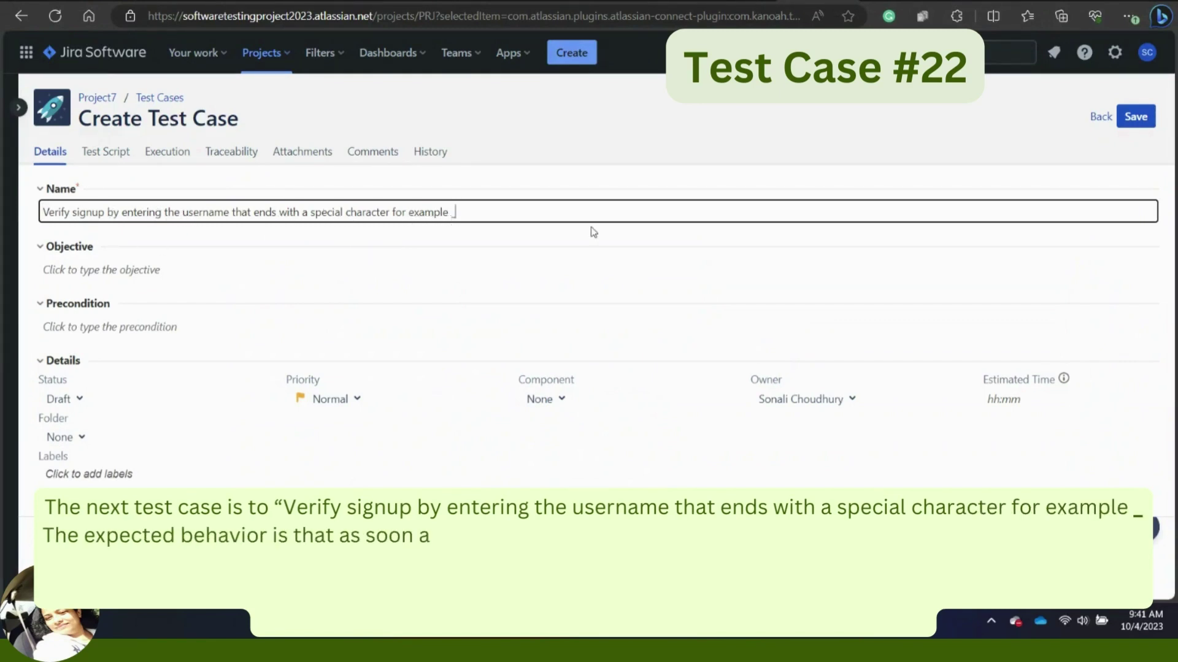
left_click(1136, 116)
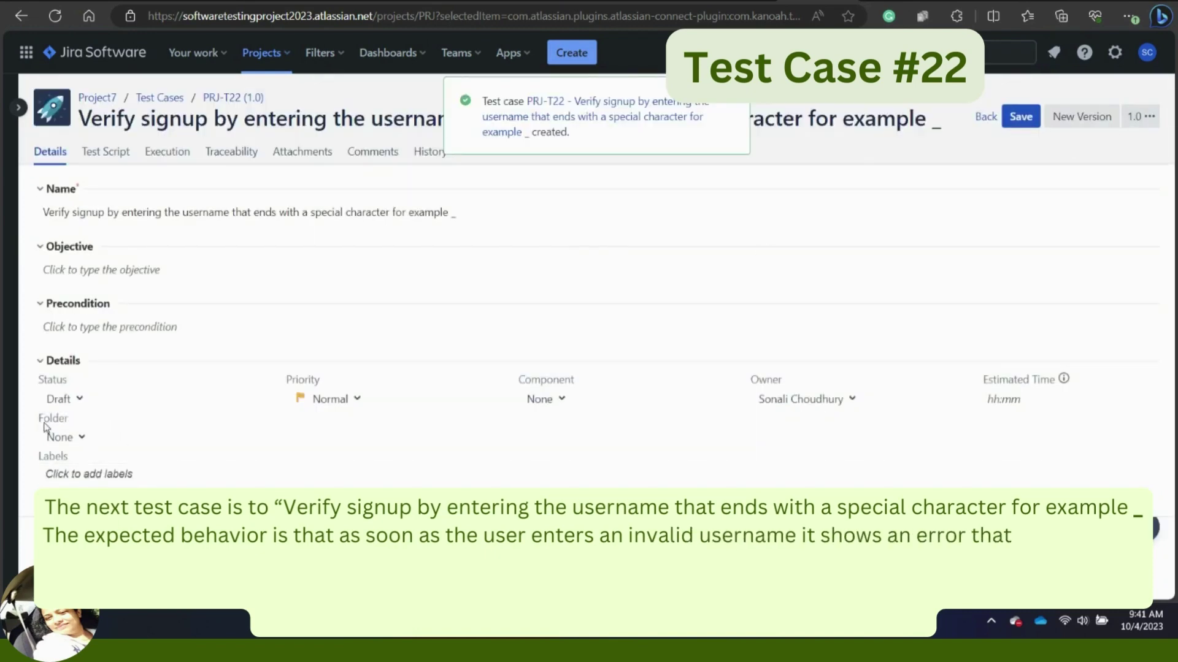
left_click(67, 438)
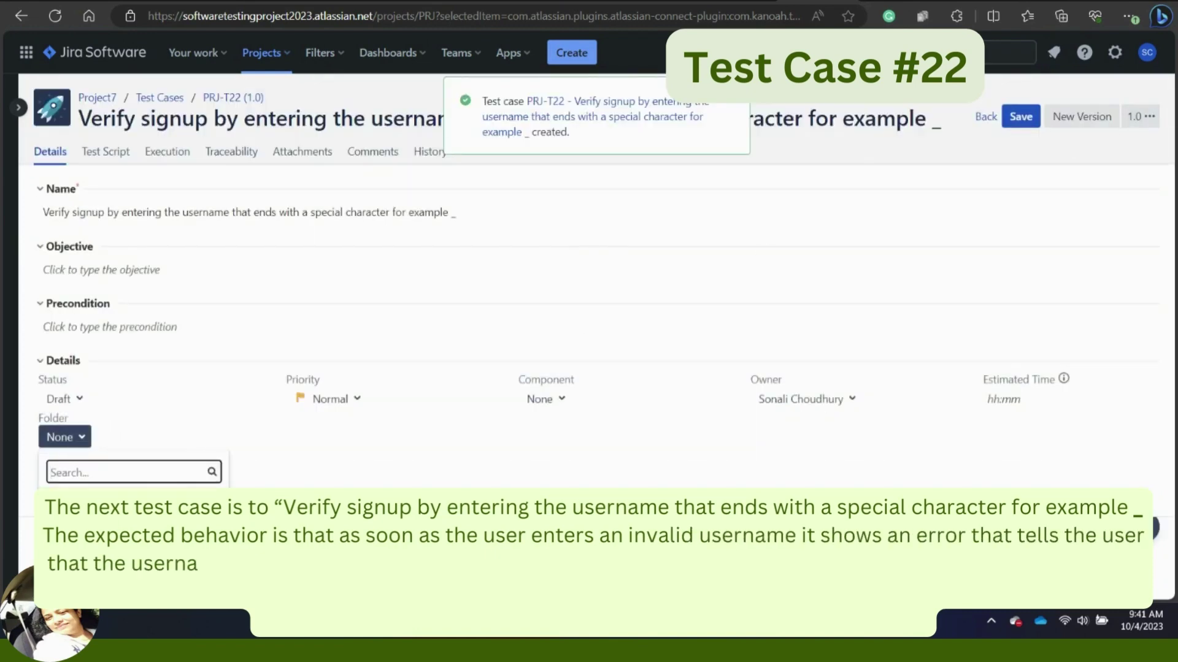
left_click(73, 500)
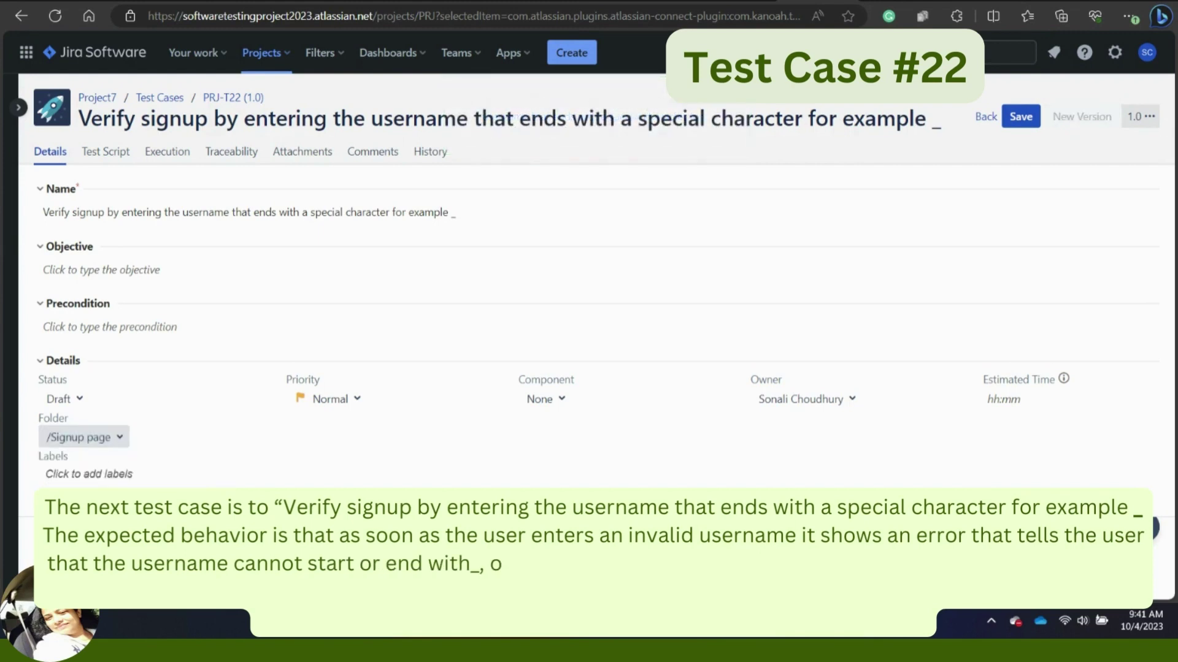
left_click(1013, 119)
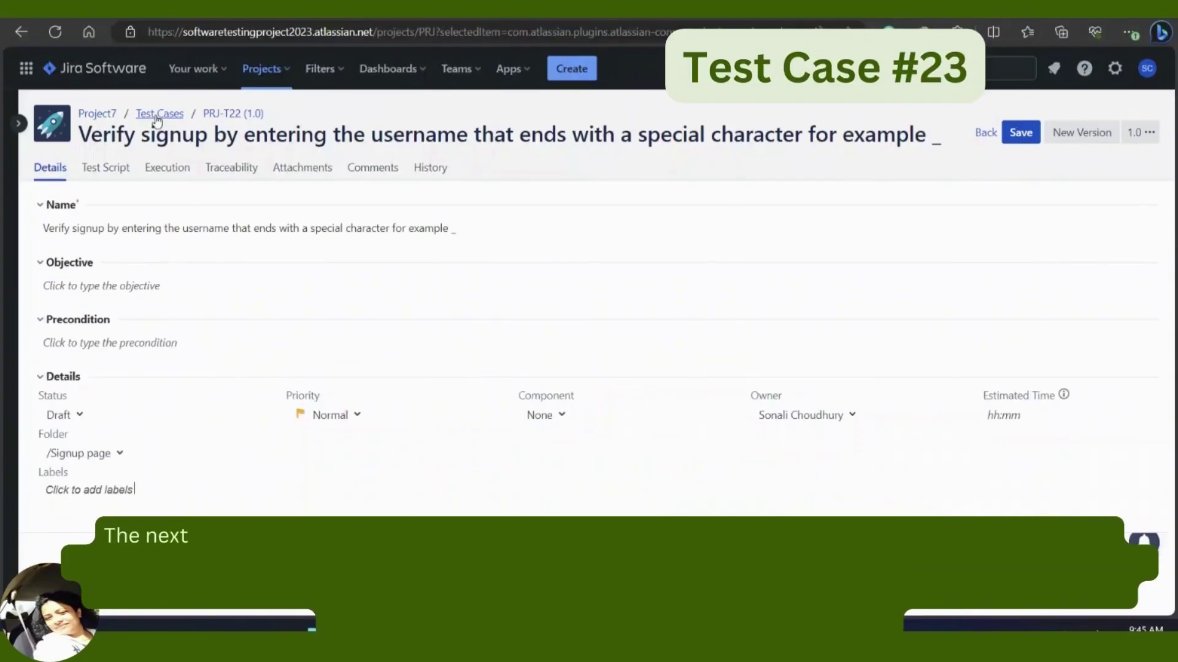
Create and save a test case named "Verify signup by entering username that has already been taken" in the /Signup page folder.
left_click(157, 116)
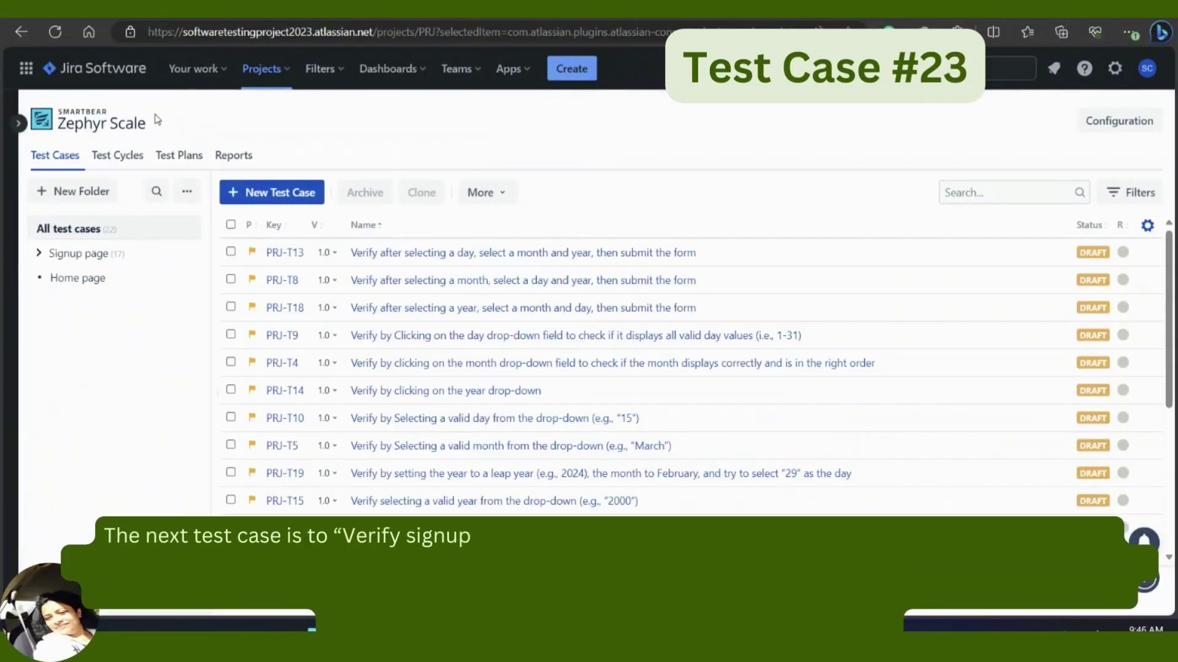
left_click(258, 192)
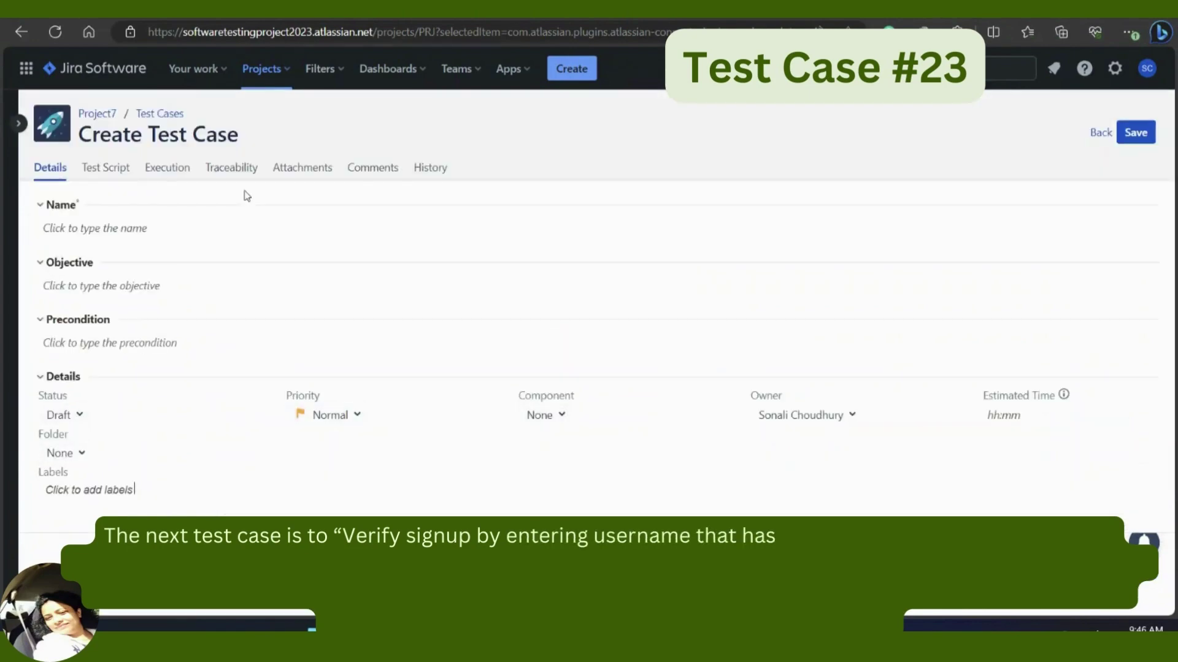
left_click(108, 233)
type("Verify signup by entering username that has already been taken.")
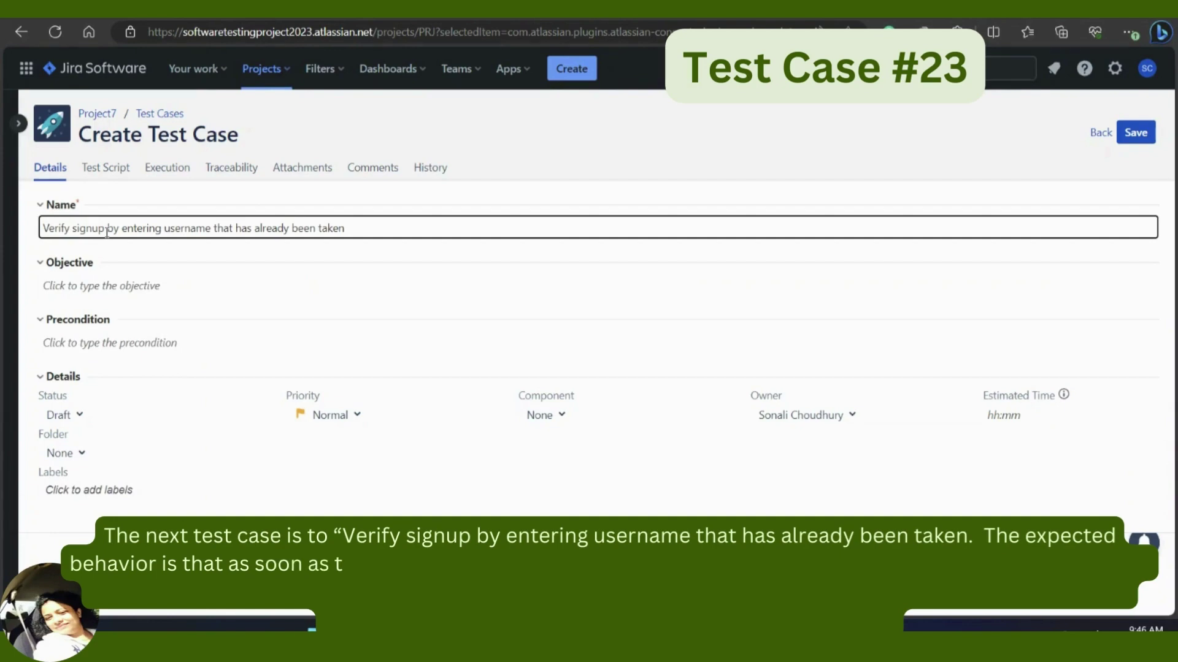
left_click(1135, 133)
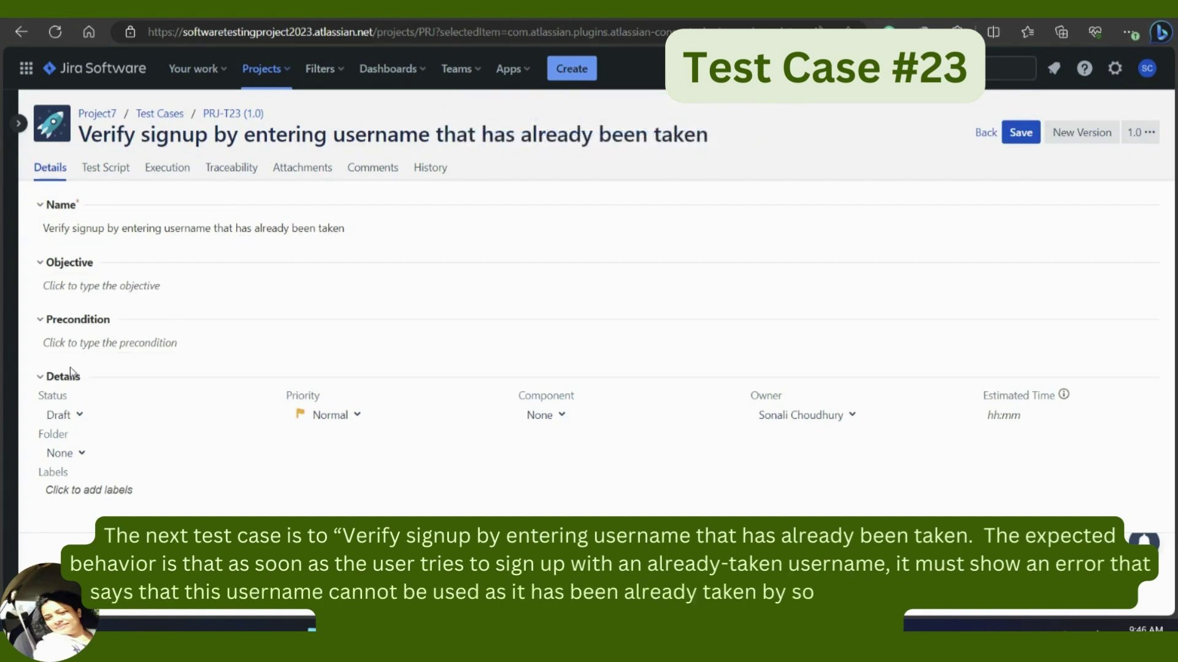
left_click(81, 459)
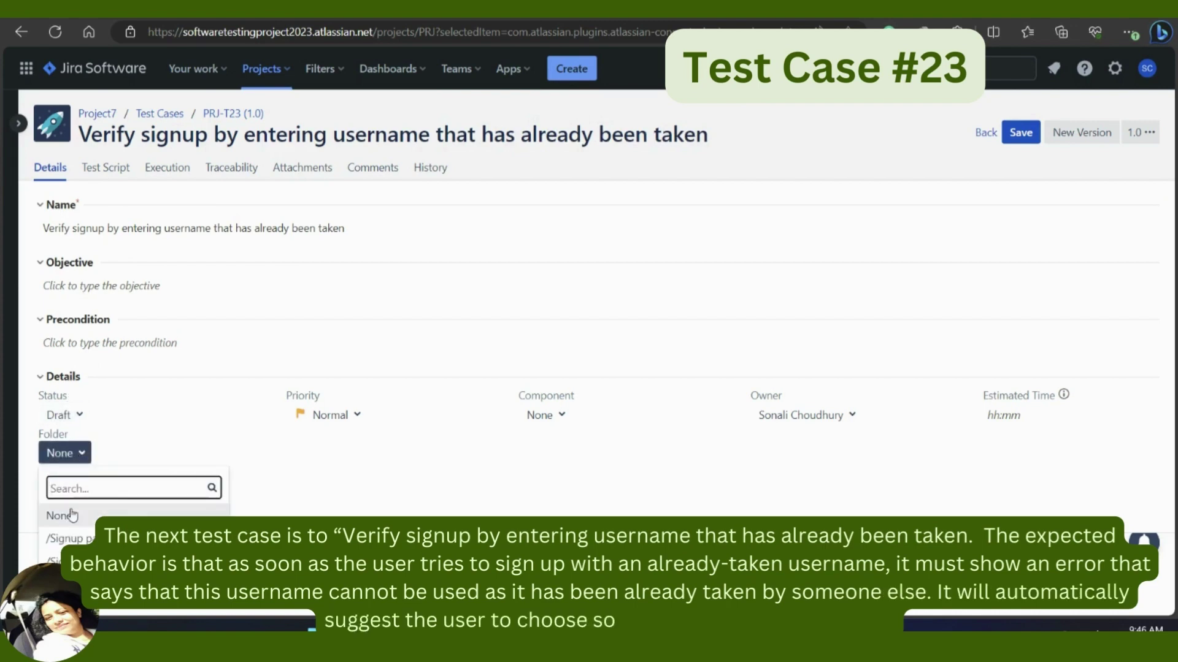
left_click(71, 539)
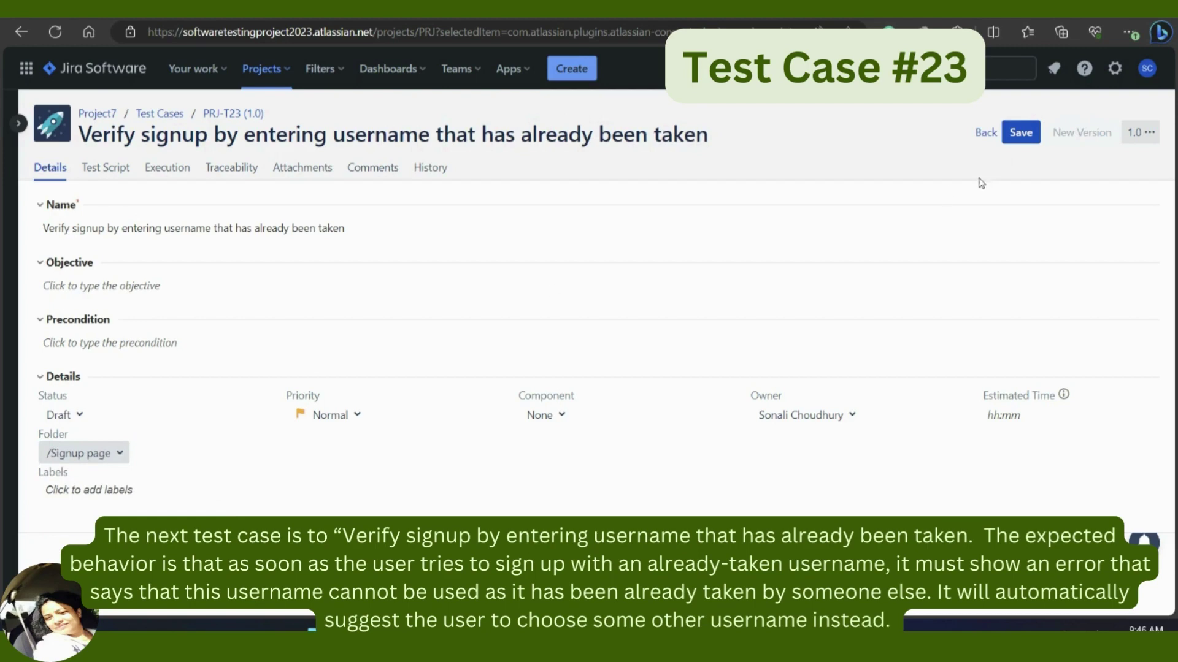
left_click(1021, 132)
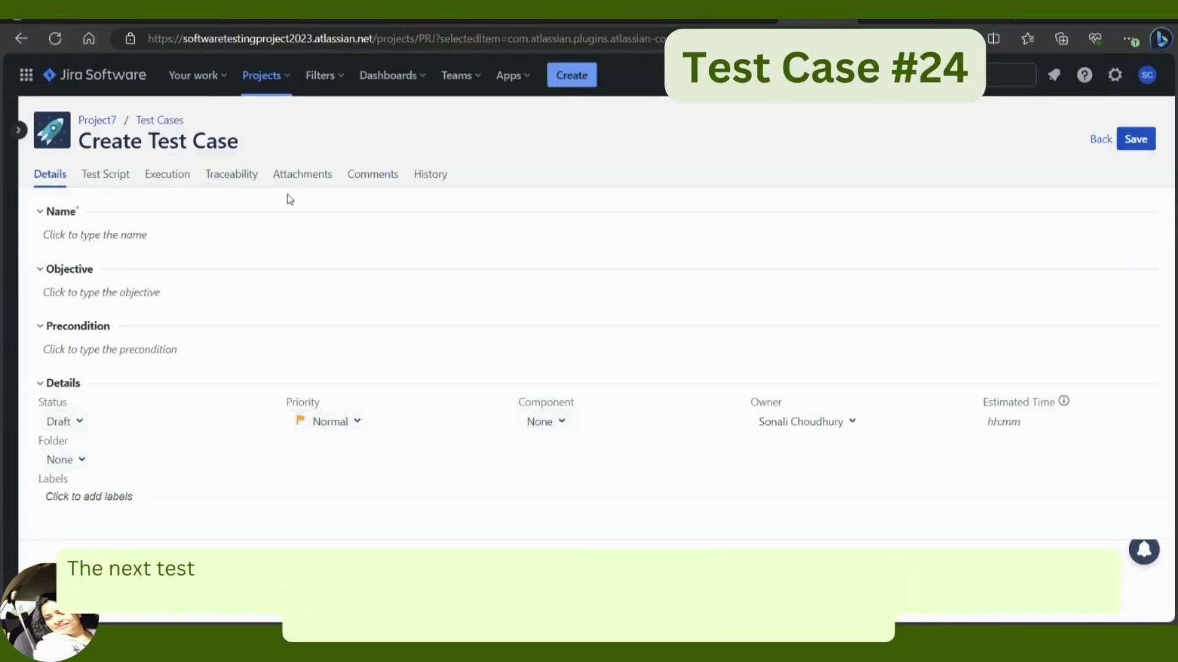
Create and save a test case named "Verify signup by entering the username with a special character for example @" in the /Signup page folder.
left_click(140, 235)
type("Verify signup by entering the username with a special character for example @,")
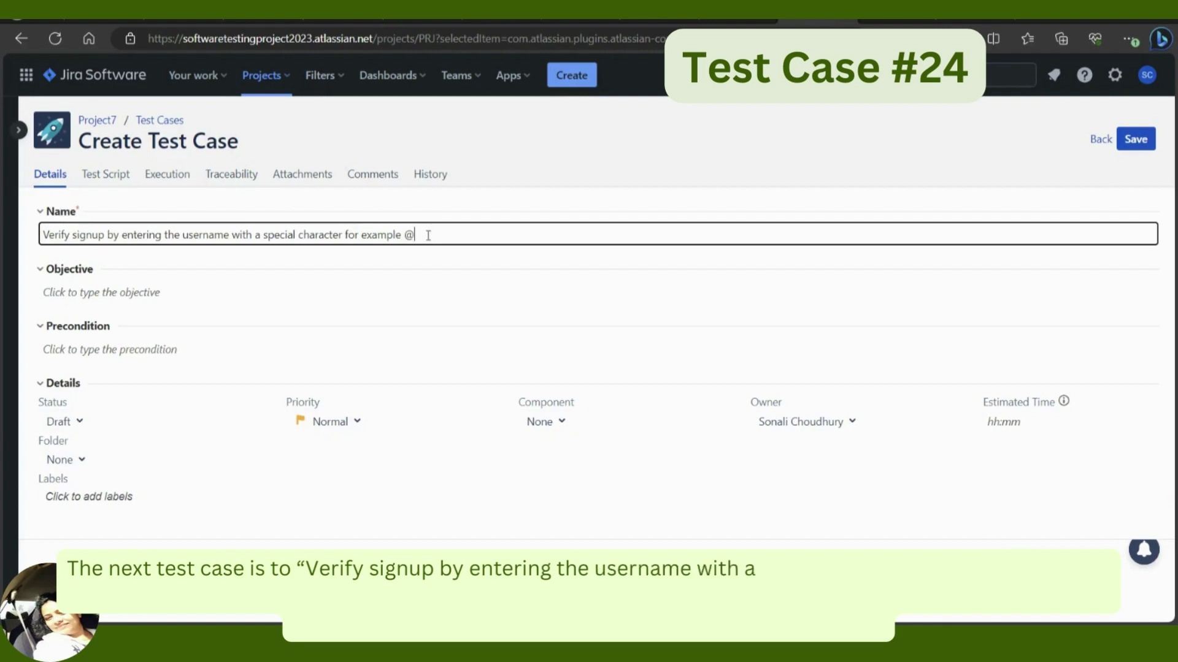
left_click(1133, 140)
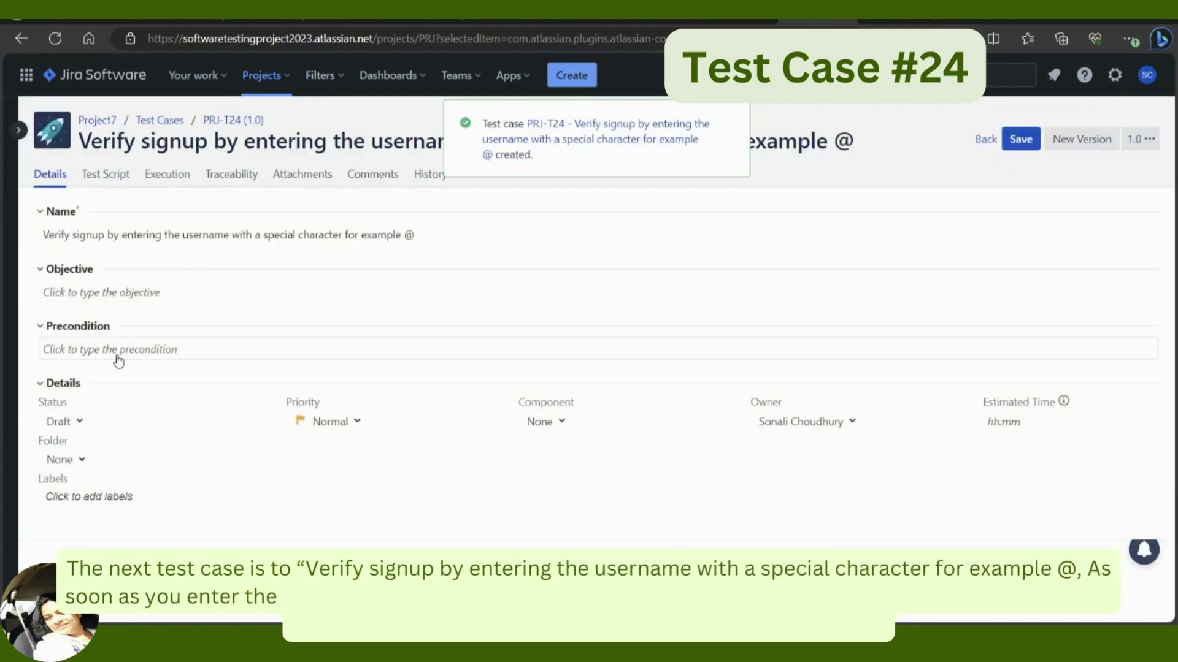
left_click(81, 465)
left_click(77, 544)
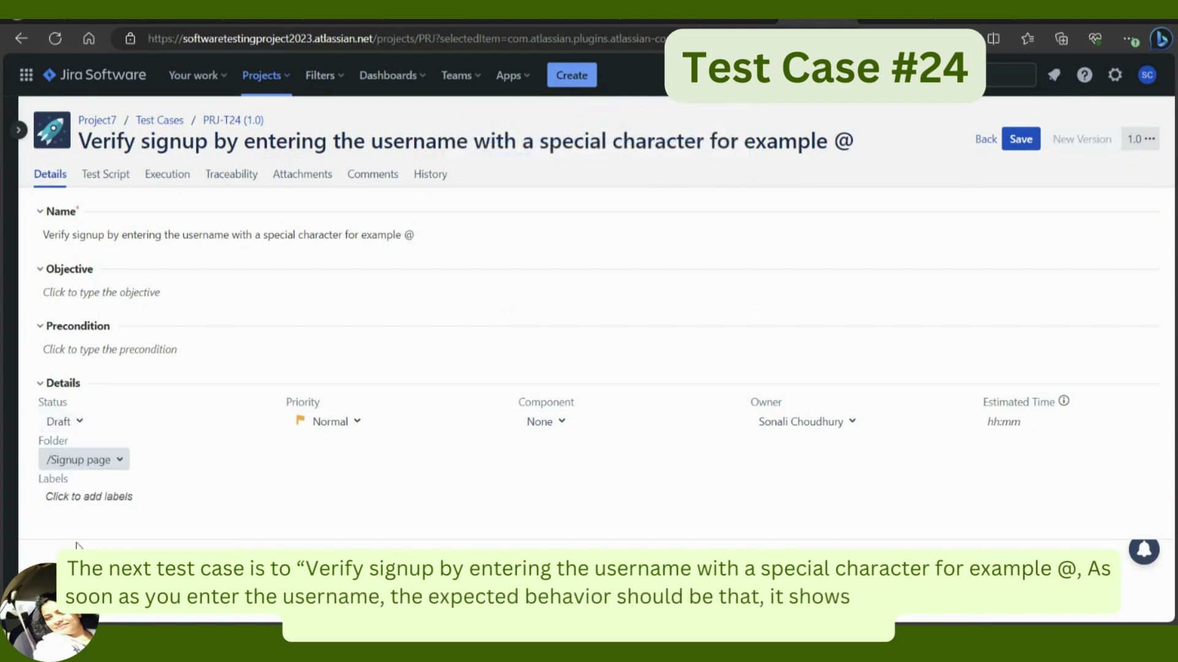
left_click(1020, 141)
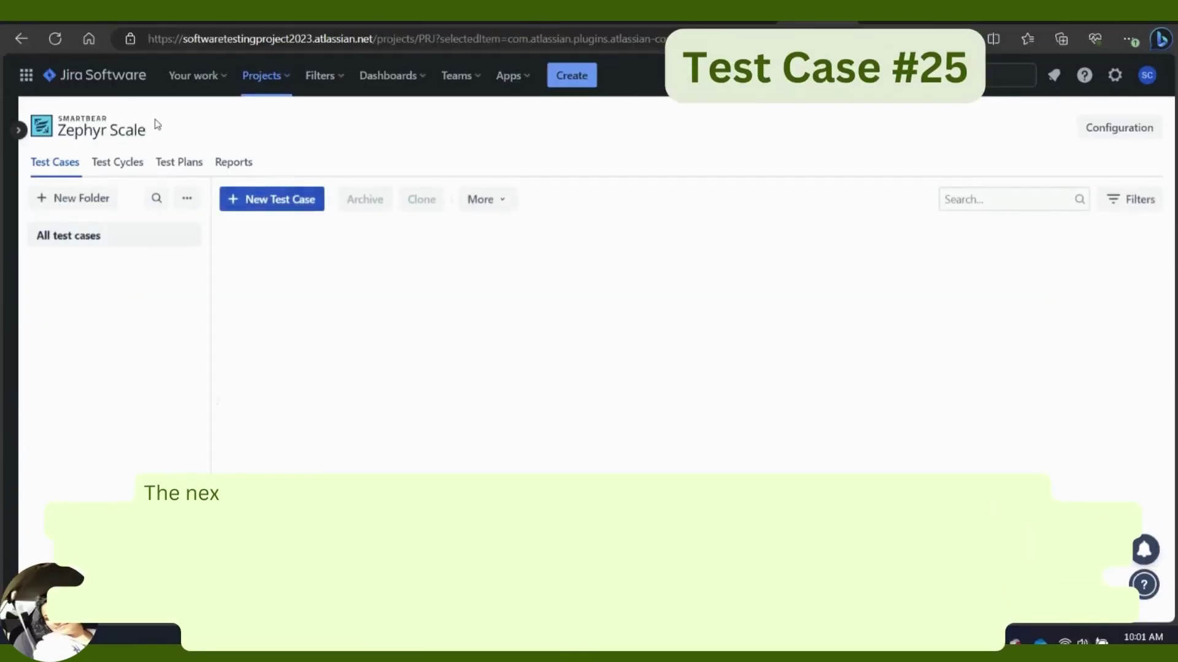
left_click(232, 198)
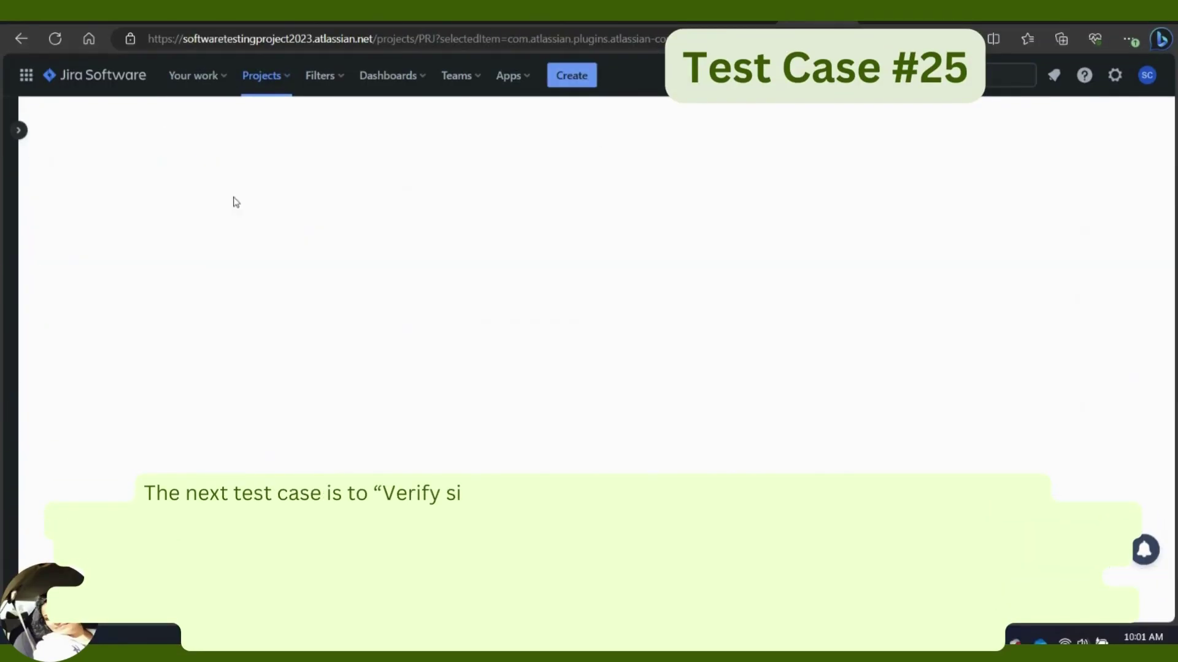
left_click(142, 235)
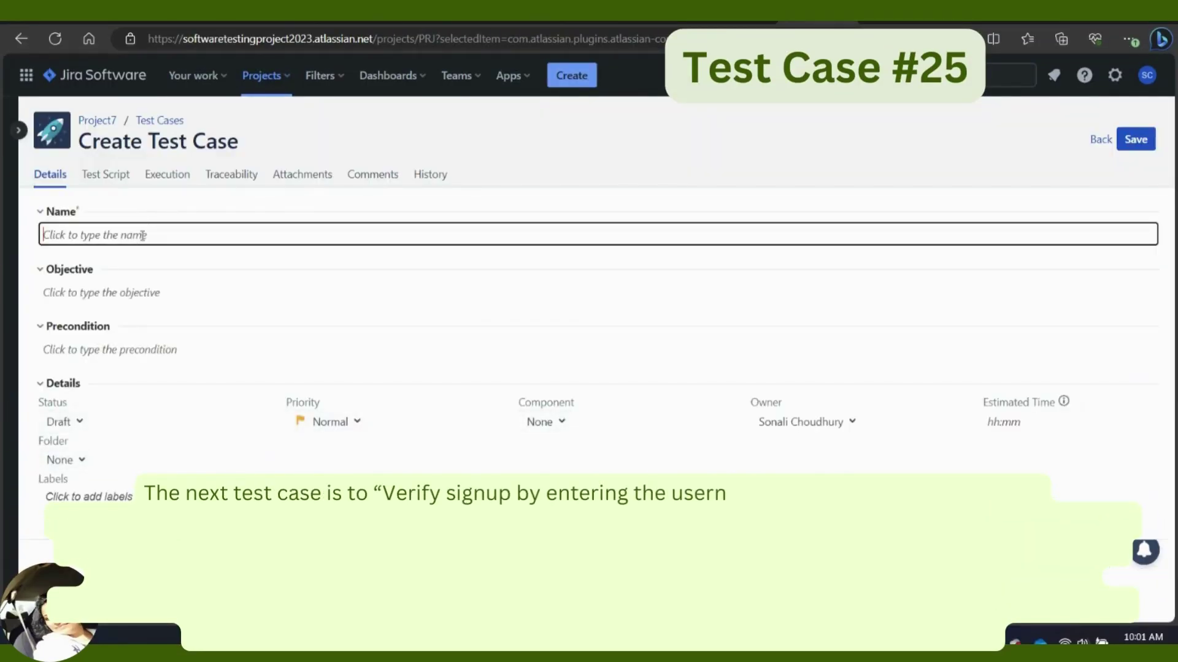
key("ctrl+v")
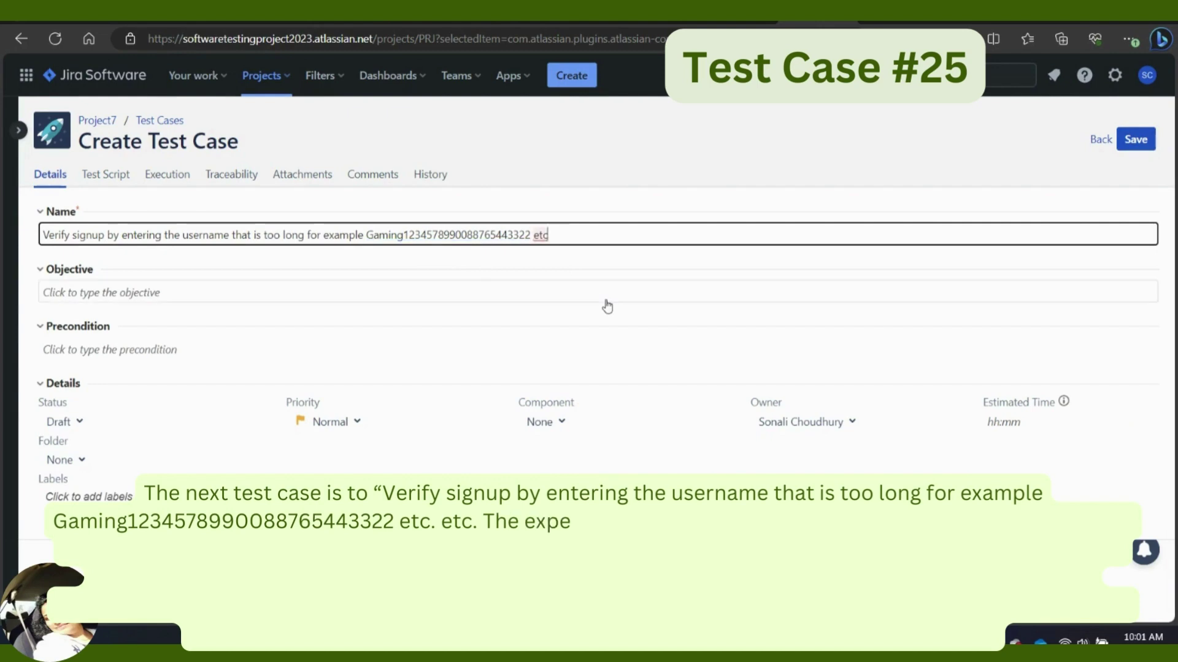
left_click(1136, 141)
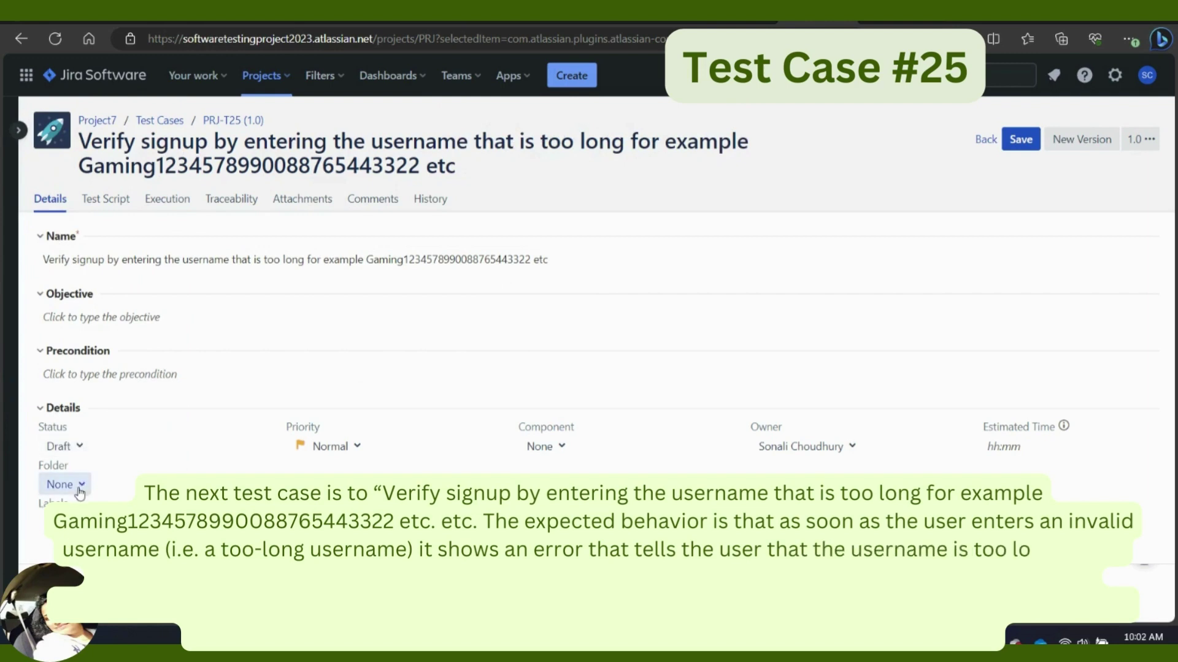
left_click(80, 485)
left_click(86, 522)
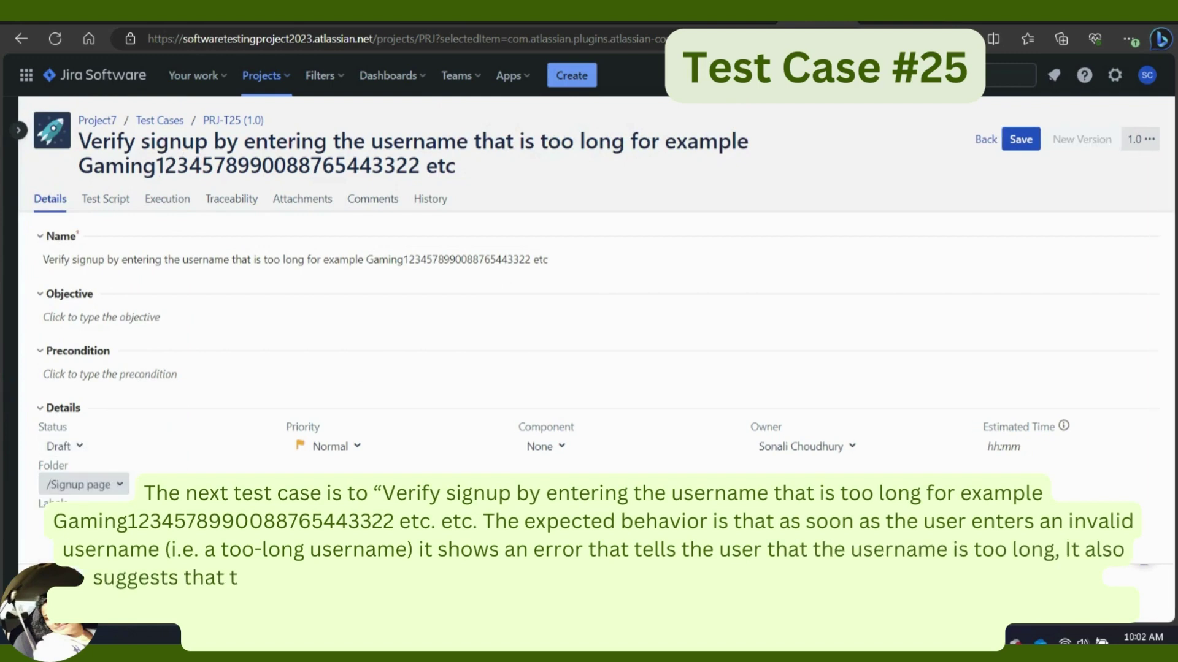
left_click(1021, 141)
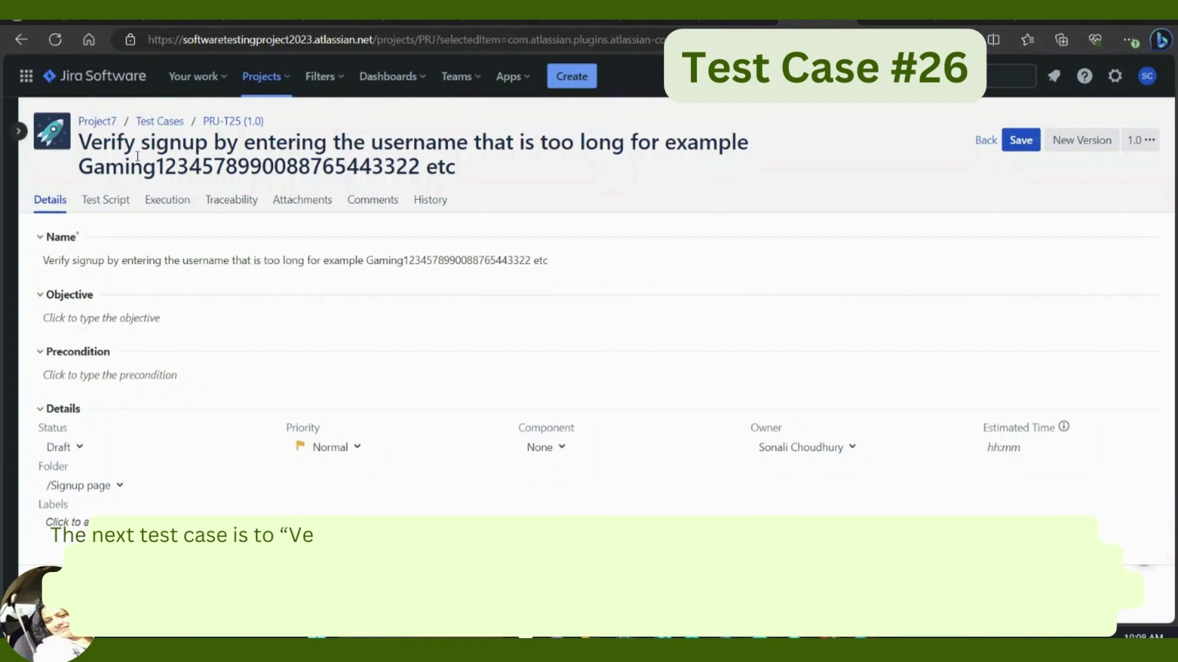
Create and save a test case named "Verify signup by entering the username that has only numeric characters, for example, 12345" in the /Signup page folder.
left_click(153, 122)
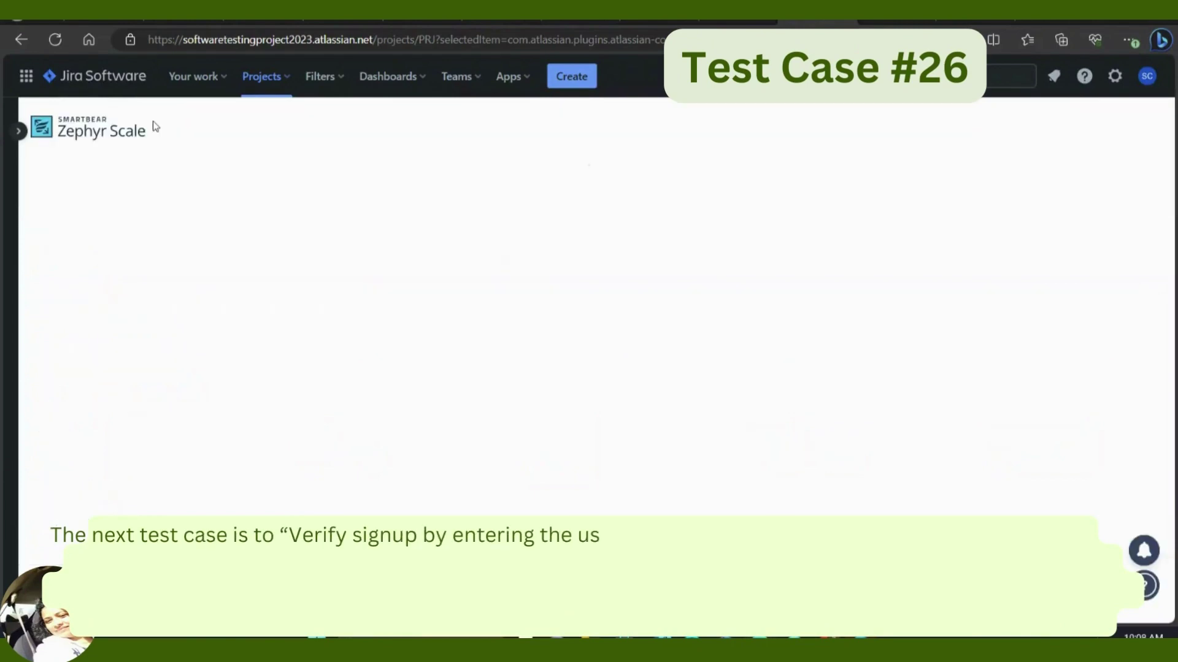
left_click(245, 201)
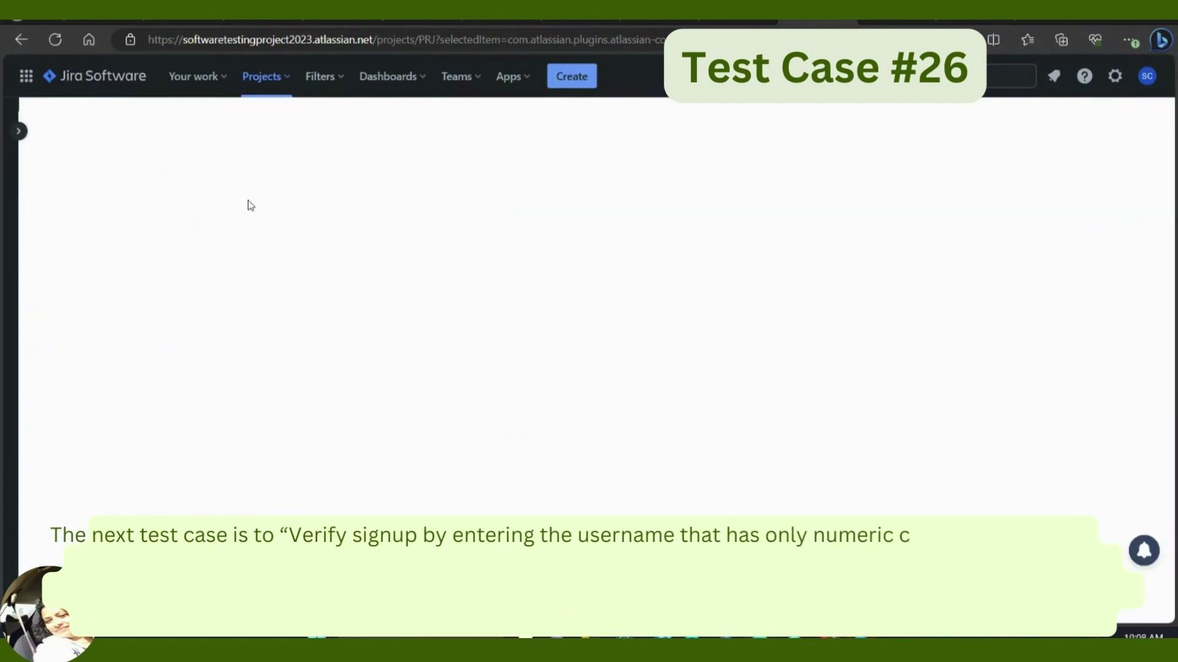
left_click(117, 236)
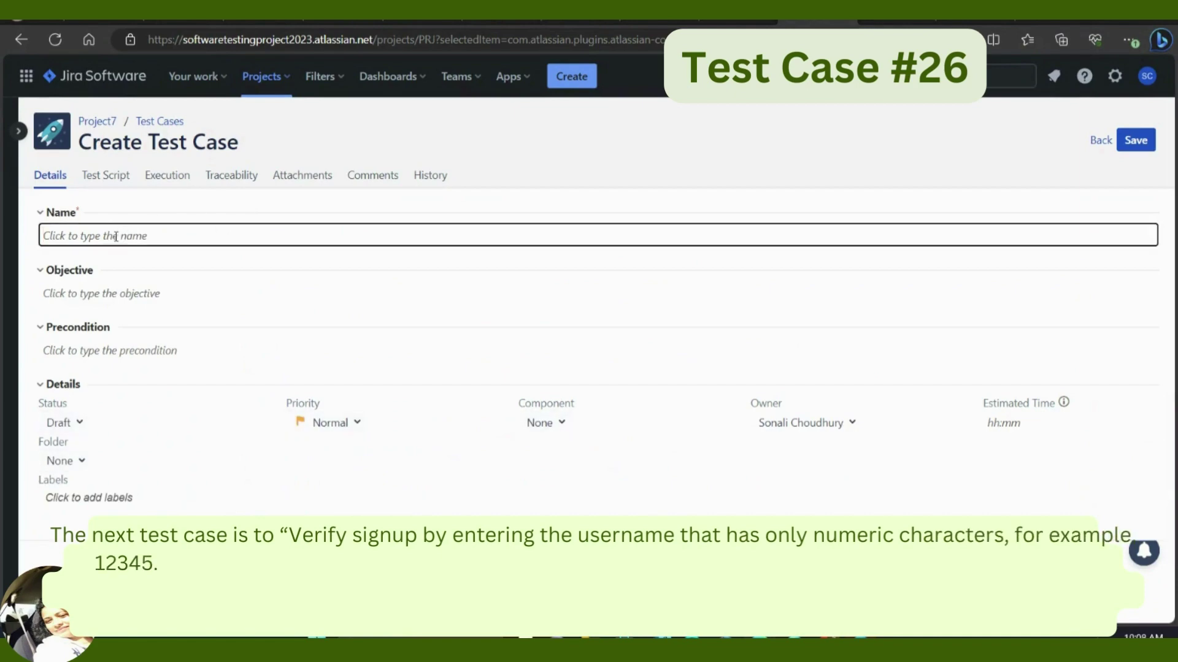
type("Verify signup by entering the username that has only numeric characters, for example, 12345")
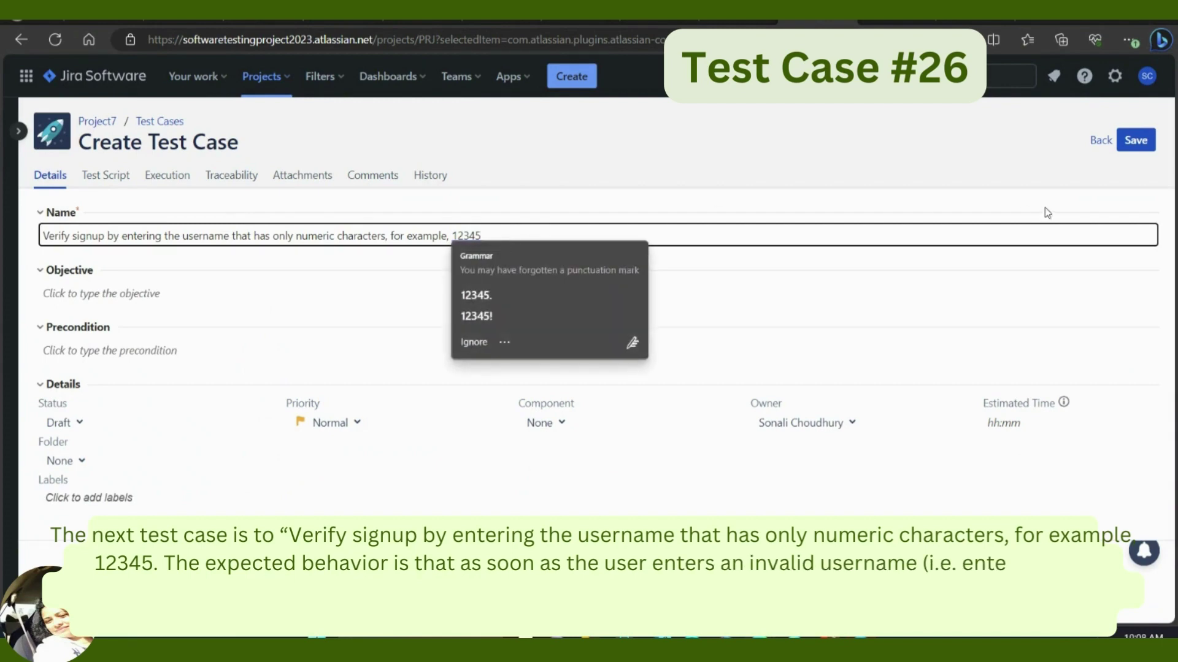
left_click(1135, 141)
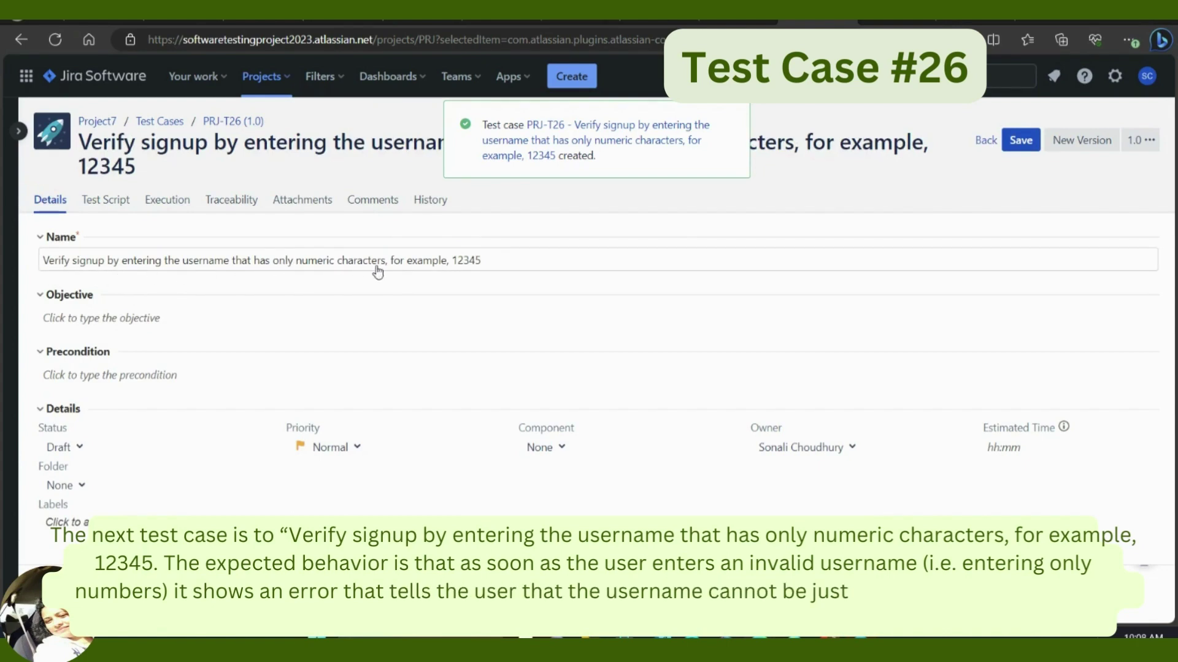
left_click(80, 485)
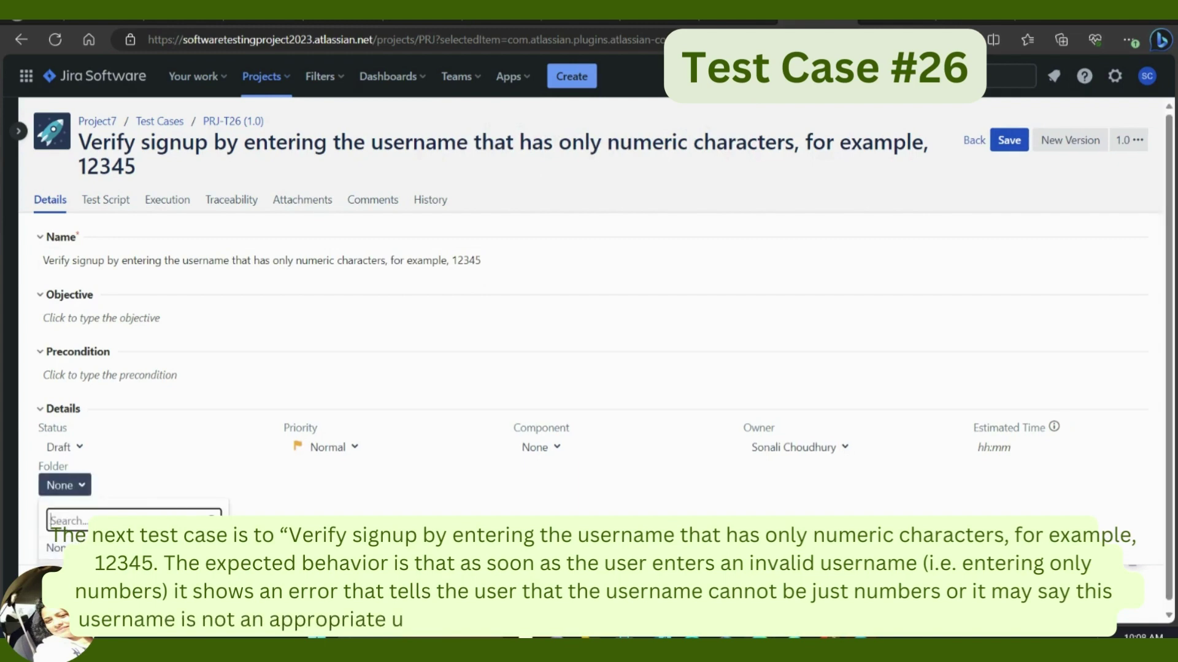
left_click(74, 568)
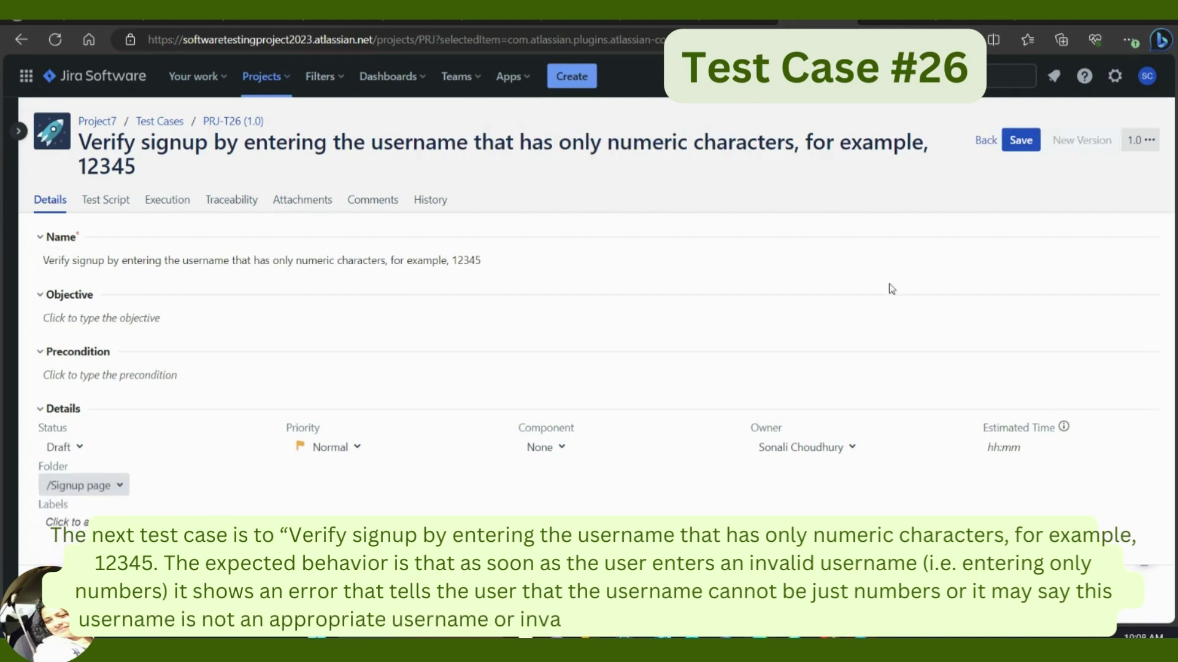
left_click(1018, 144)
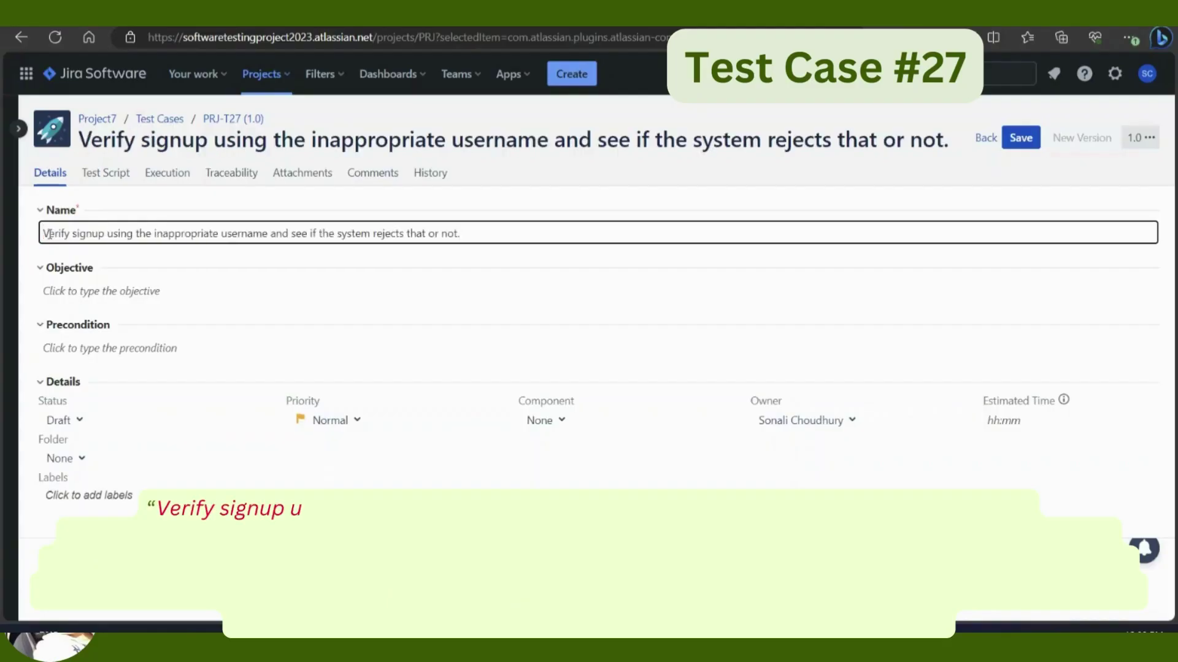
Remove the final period from the inappropriate-username test case's name, assign it to the /Signup page folder and save it.
key("BackSpace")
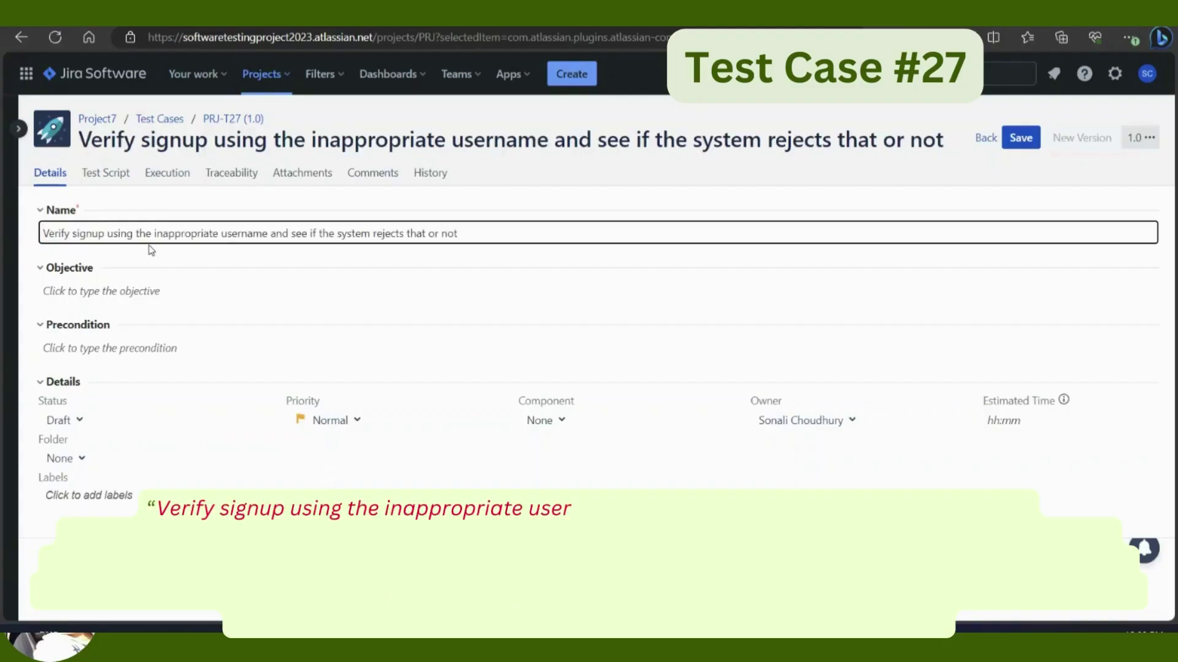
left_click(1020, 139)
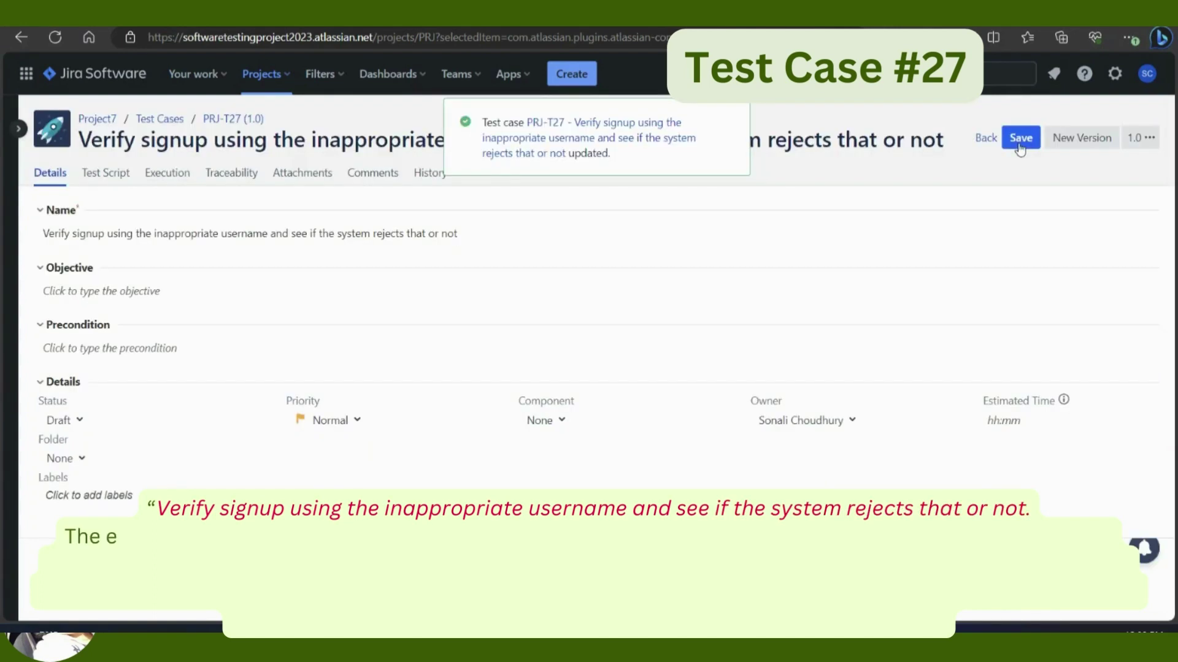
left_click(79, 459)
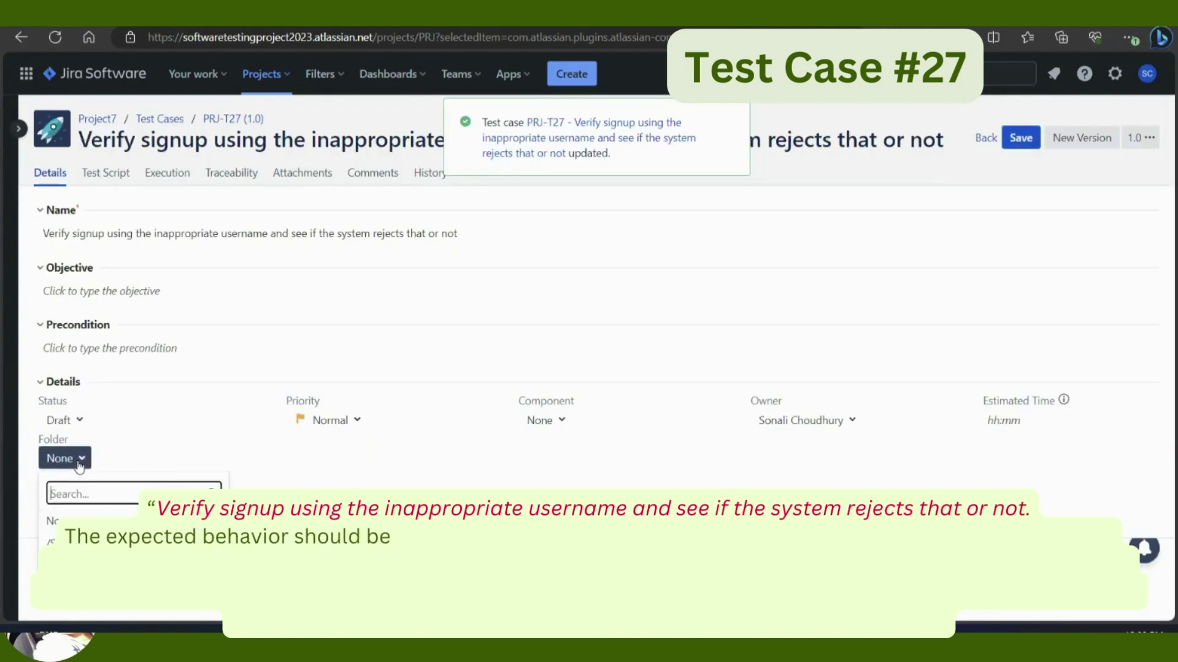
left_click(74, 542)
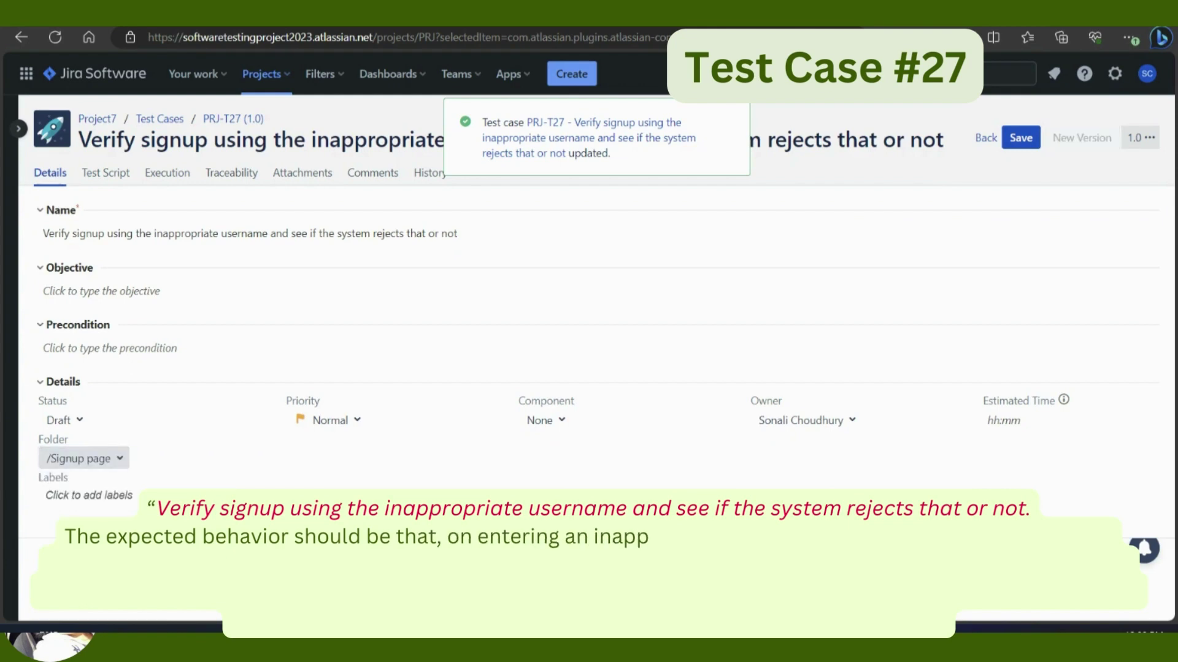
left_click(1009, 145)
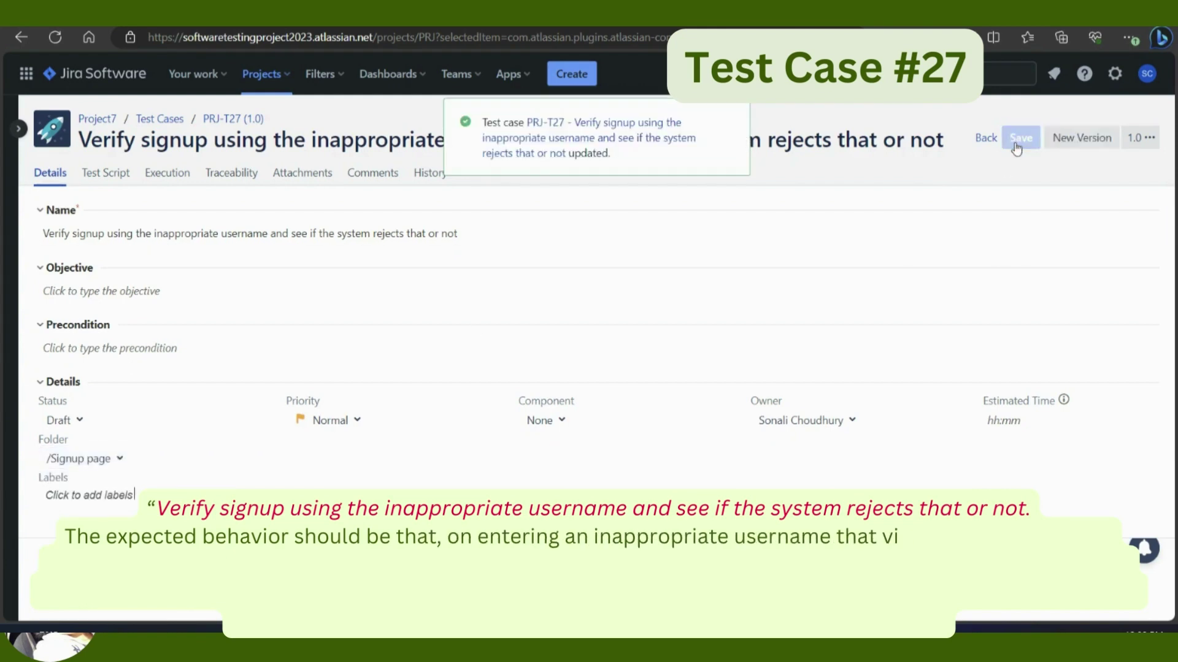
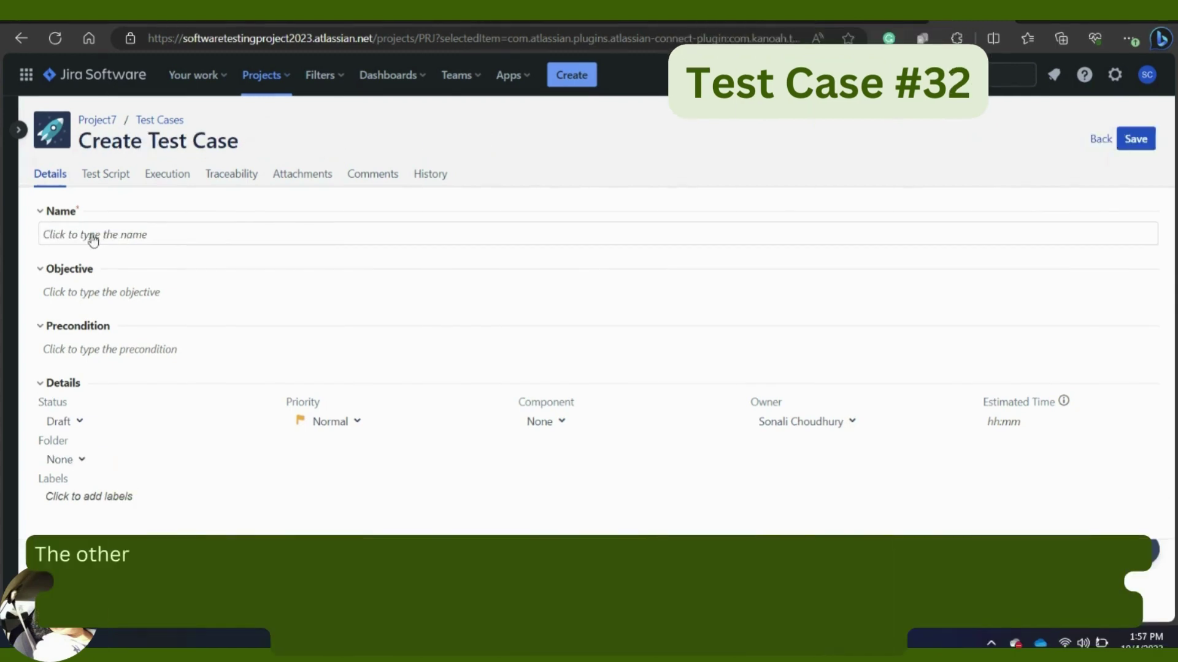
Create and save a test case named "Verify Signup using a too long password" in the /Signup page folder.
left_click(79, 236)
key("ctrl+v")
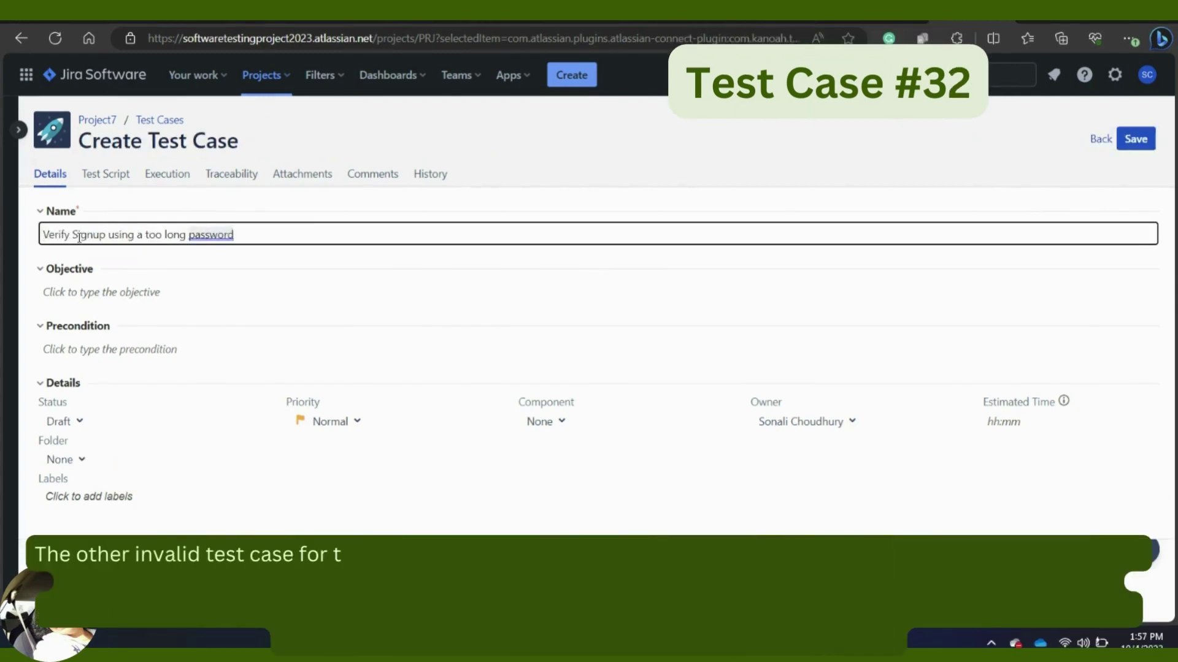
left_click(1136, 142)
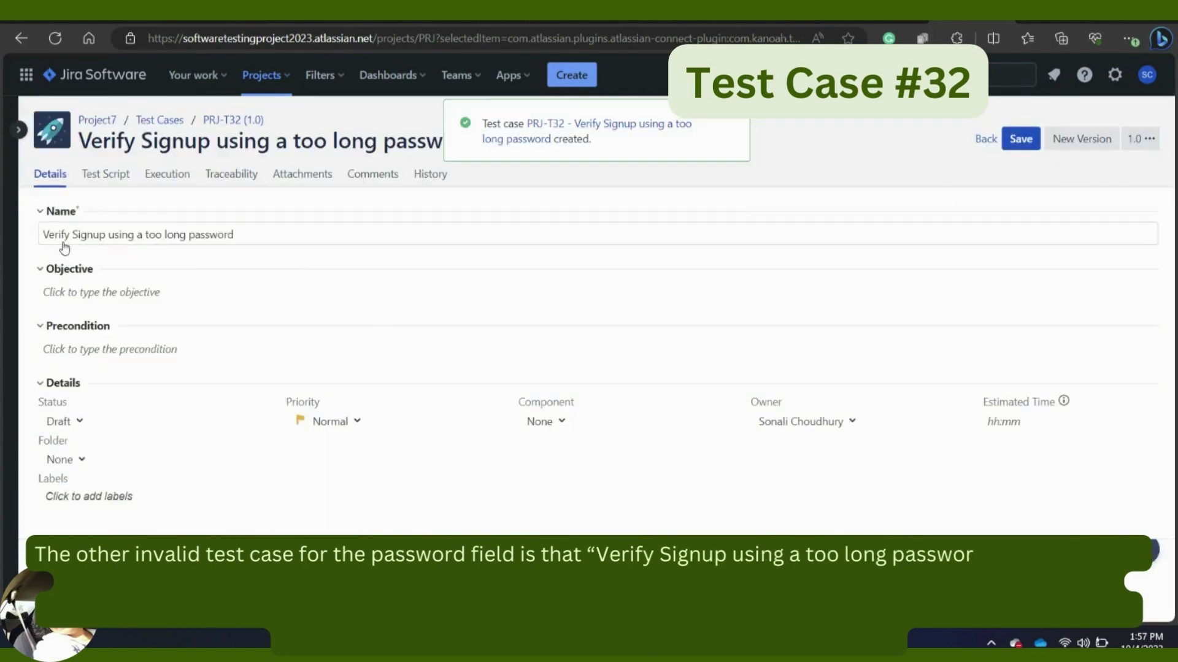
left_click(78, 461)
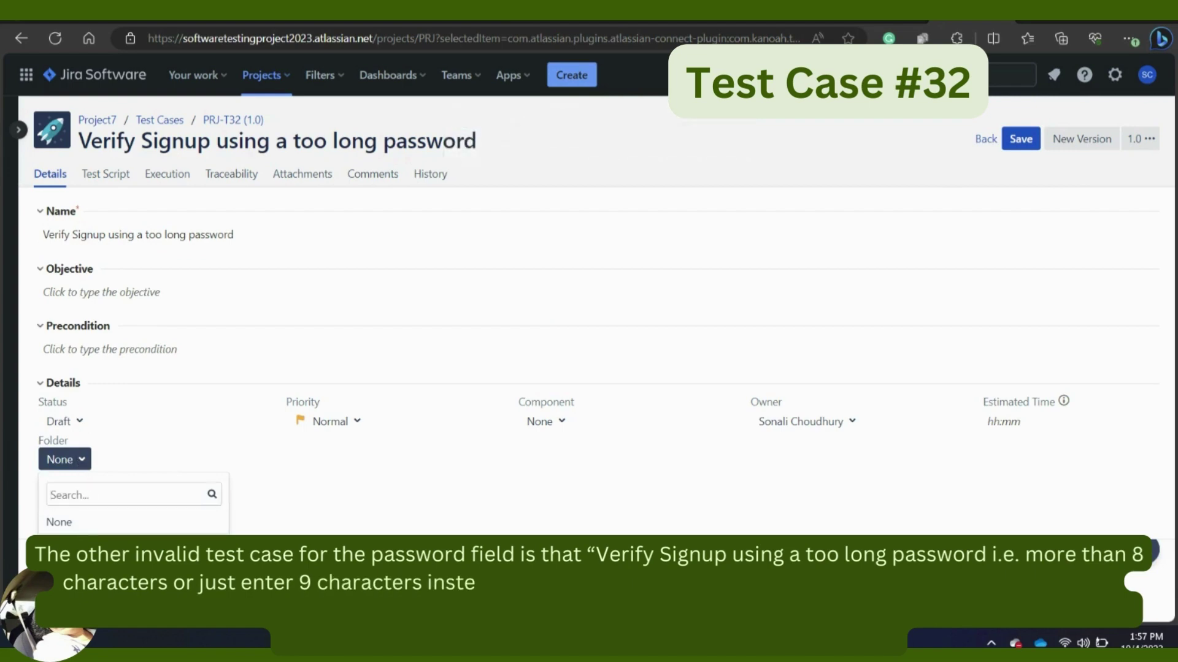
left_click(80, 547)
left_click(1019, 146)
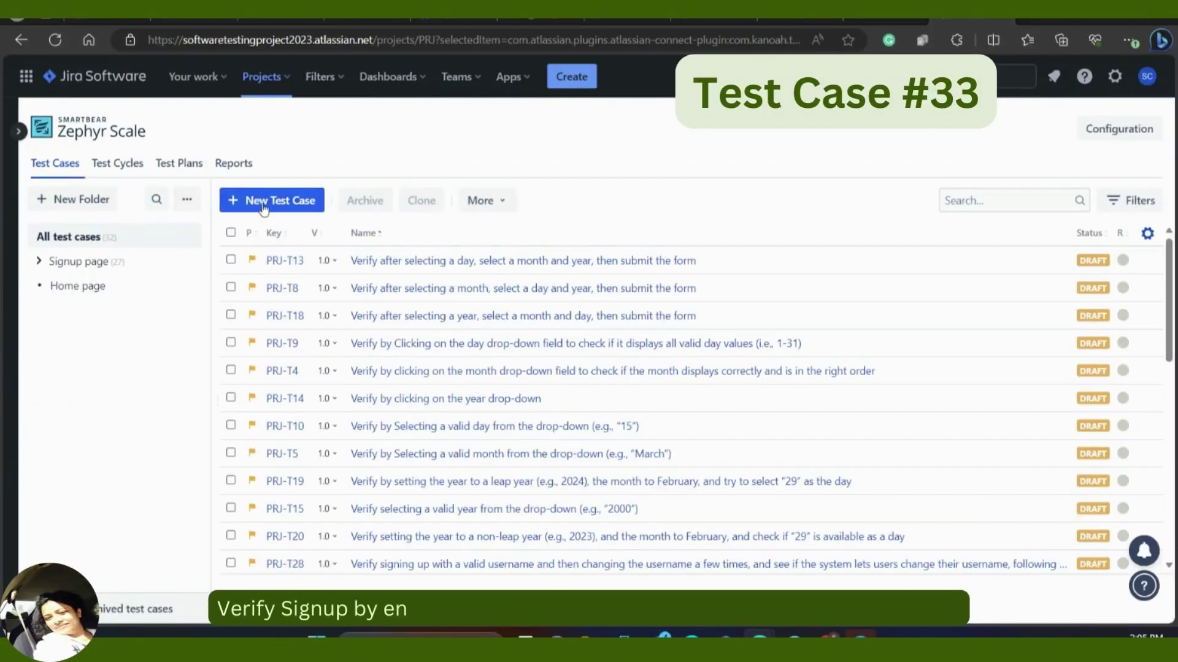
Start a new test case and paste the copied signup password scenario as its name.
left_click(263, 204)
left_click(99, 237)
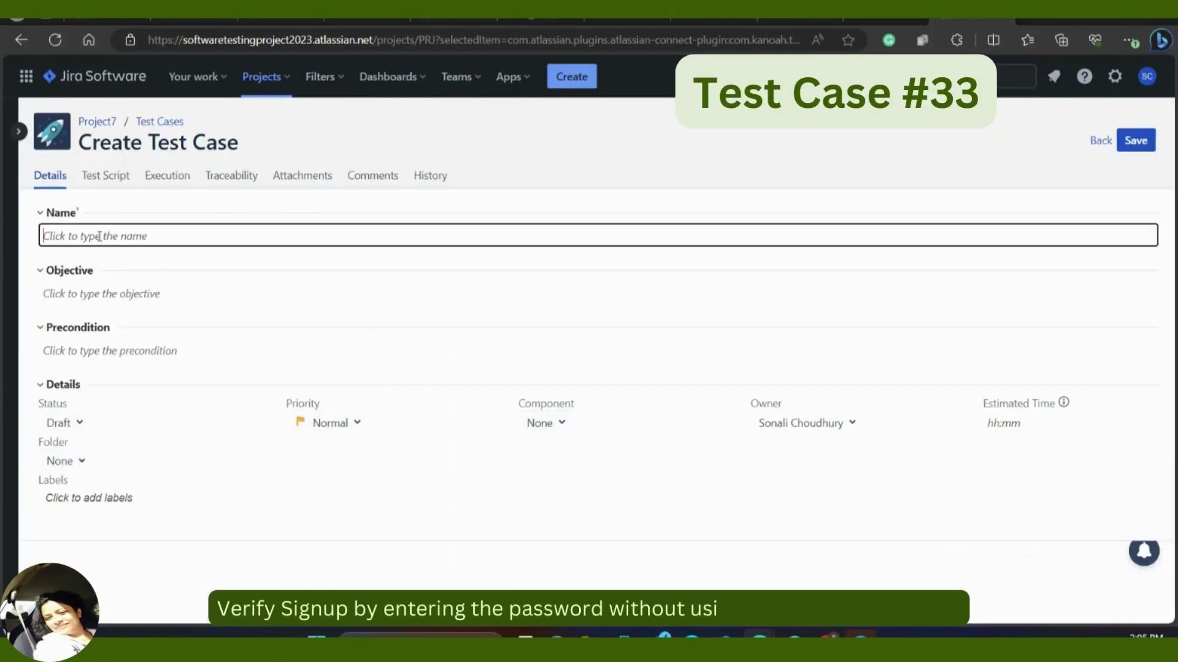
key("ctrl+v")
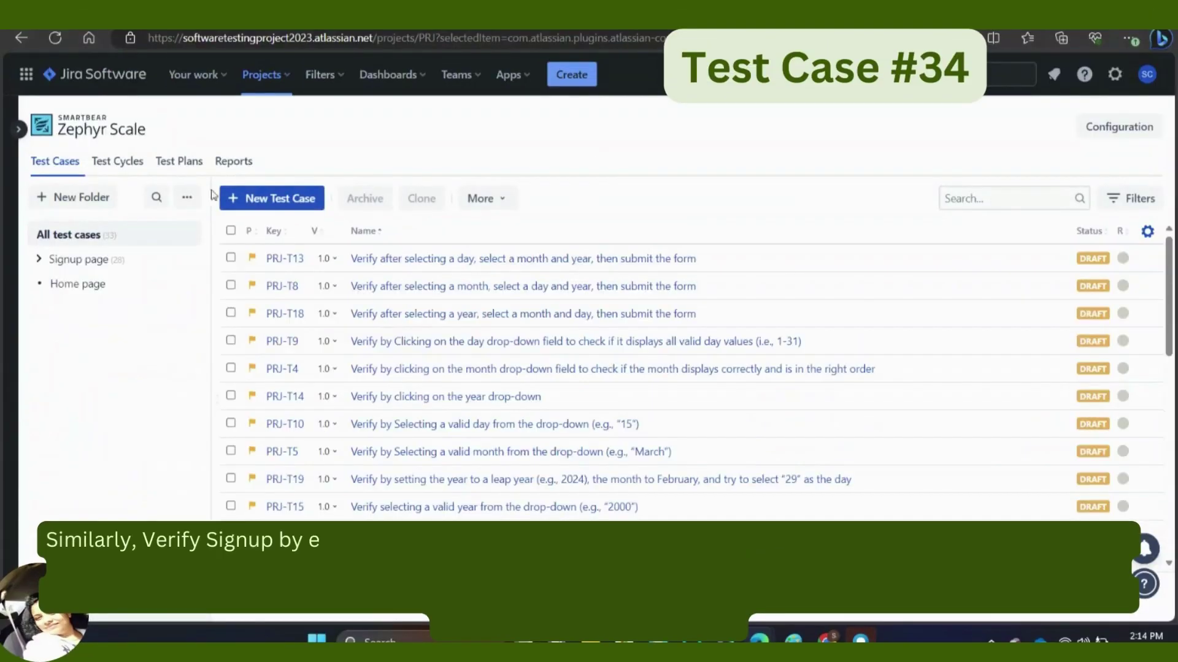
Create and save a test case named "Verify Signup by entering the password without using any lowercase letters" in the /Signup page folder.
left_click(257, 198)
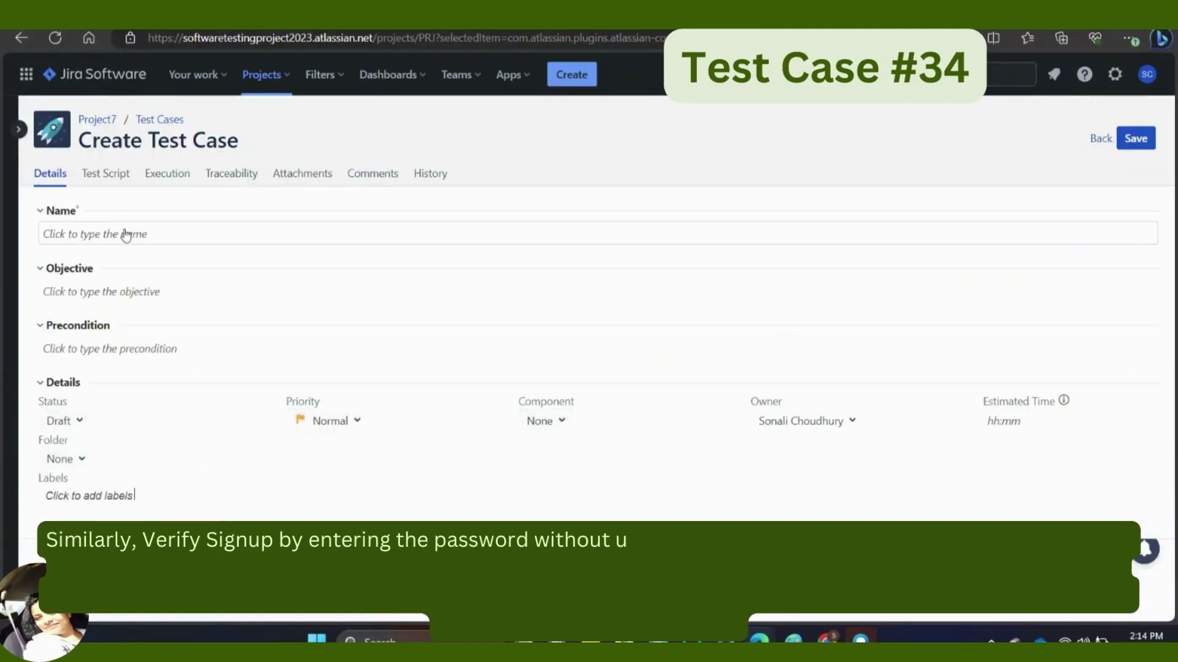
left_click(125, 230)
key("ctrl+v")
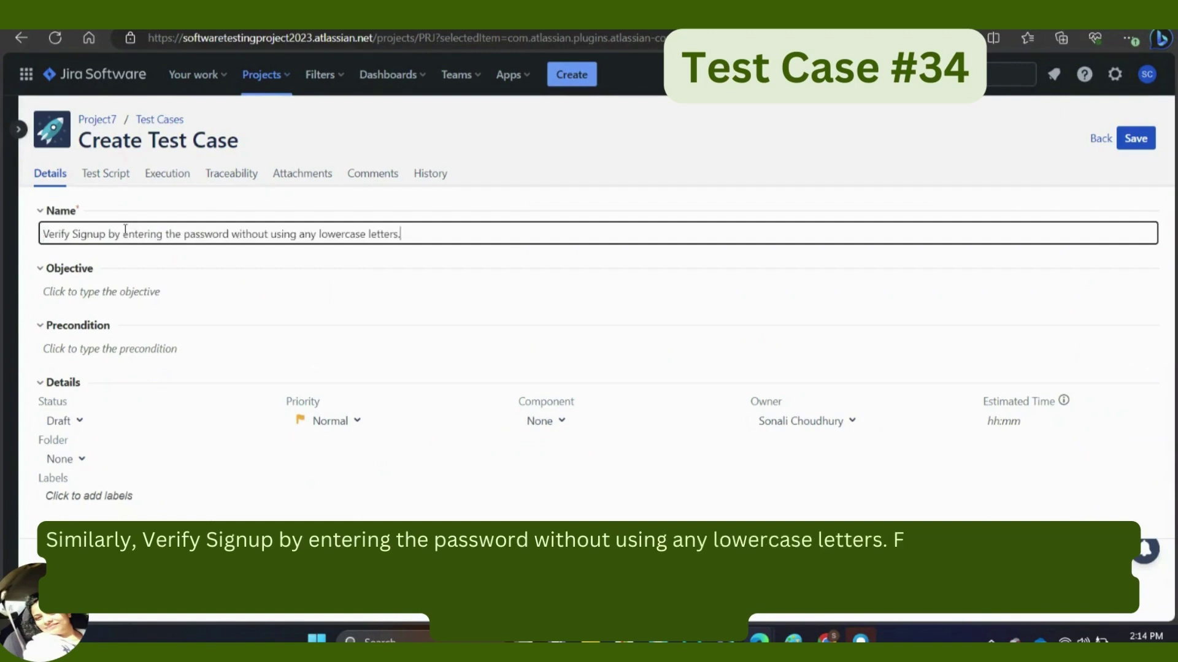
left_click(1138, 139)
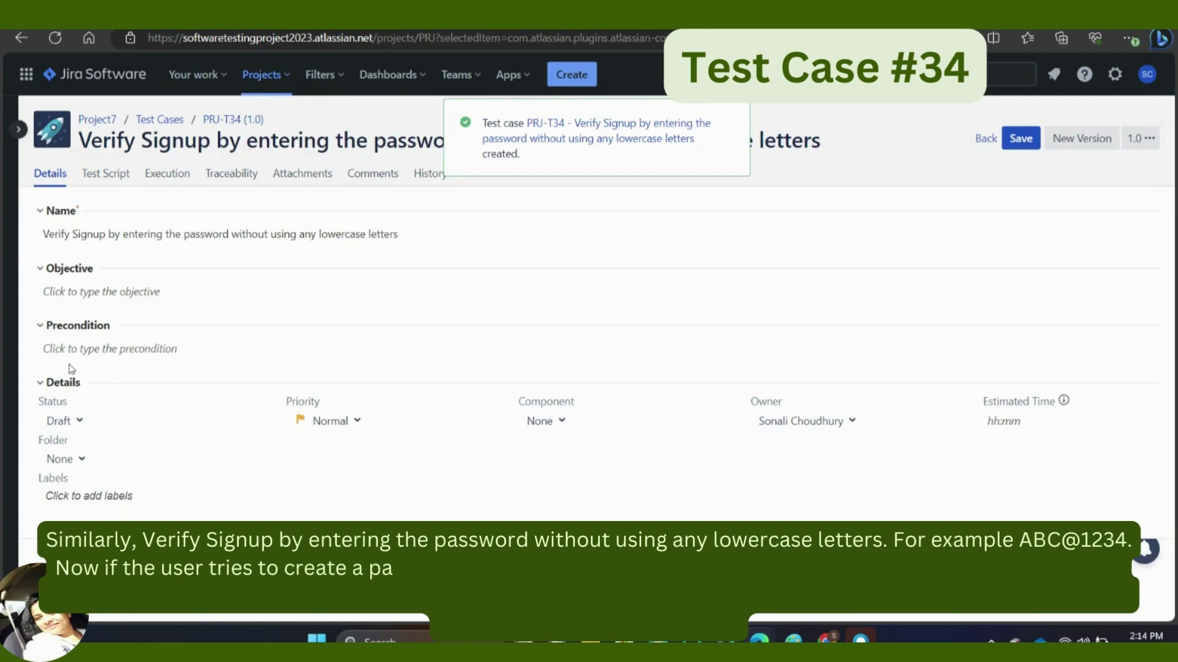
left_click(73, 466)
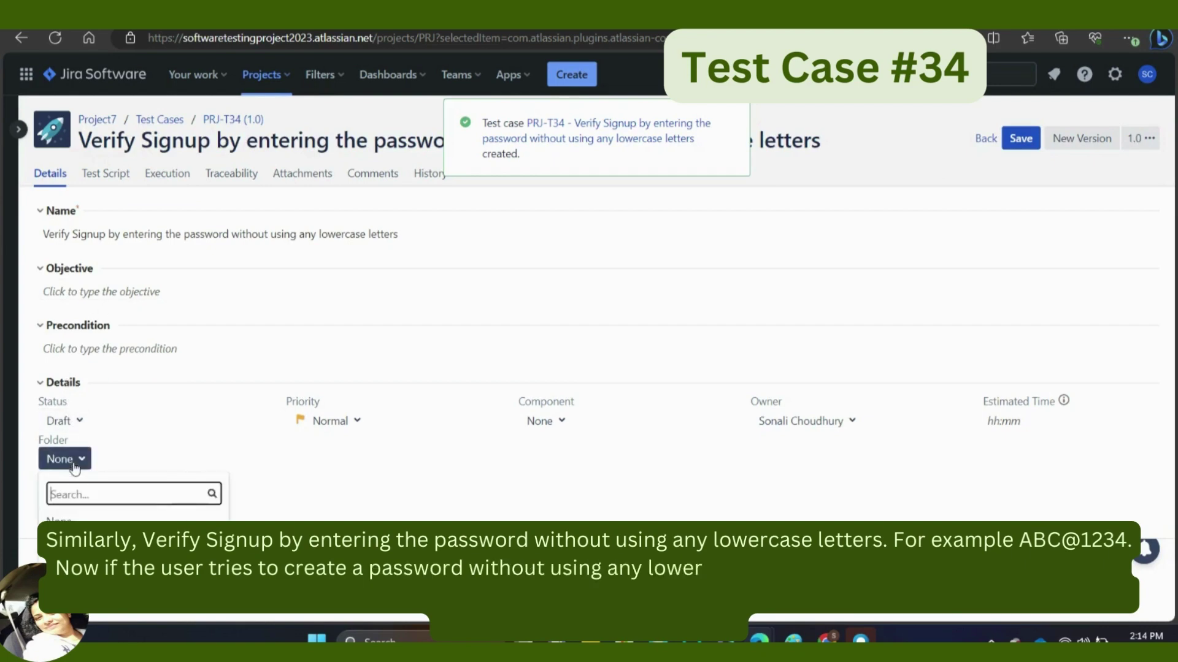
left_click(80, 543)
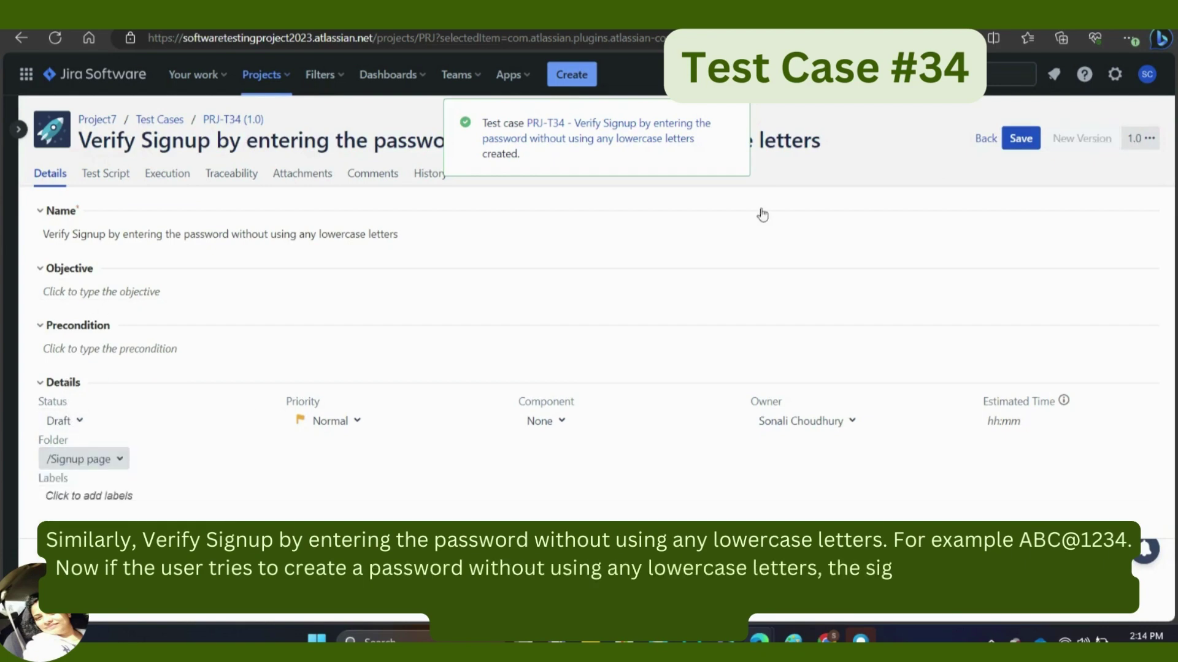
left_click(1016, 136)
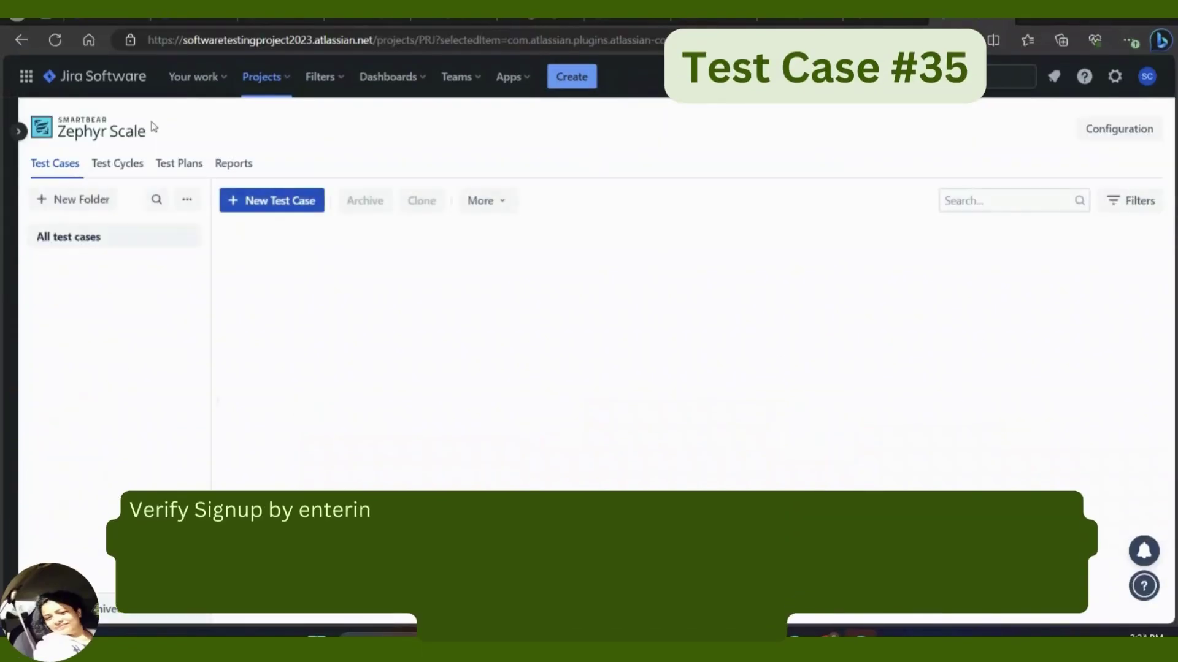
Create and save a test case named "Verify Signup by entering a password with only numbers".
left_click(249, 203)
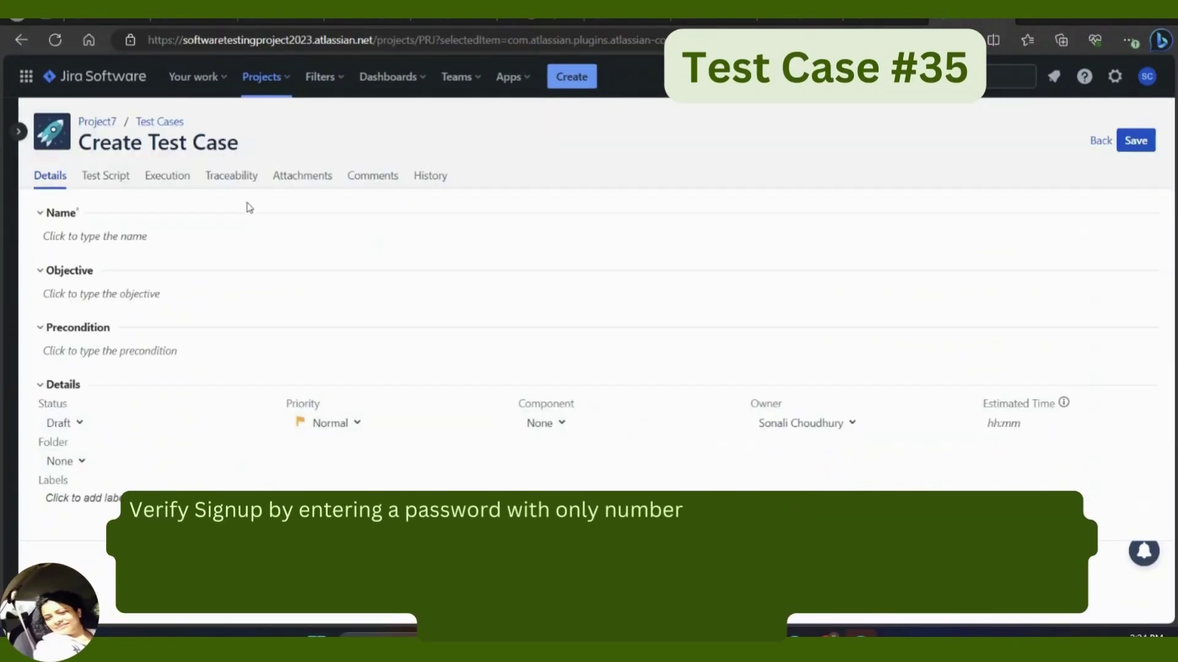
left_click(137, 236)
key("ctrl+v")
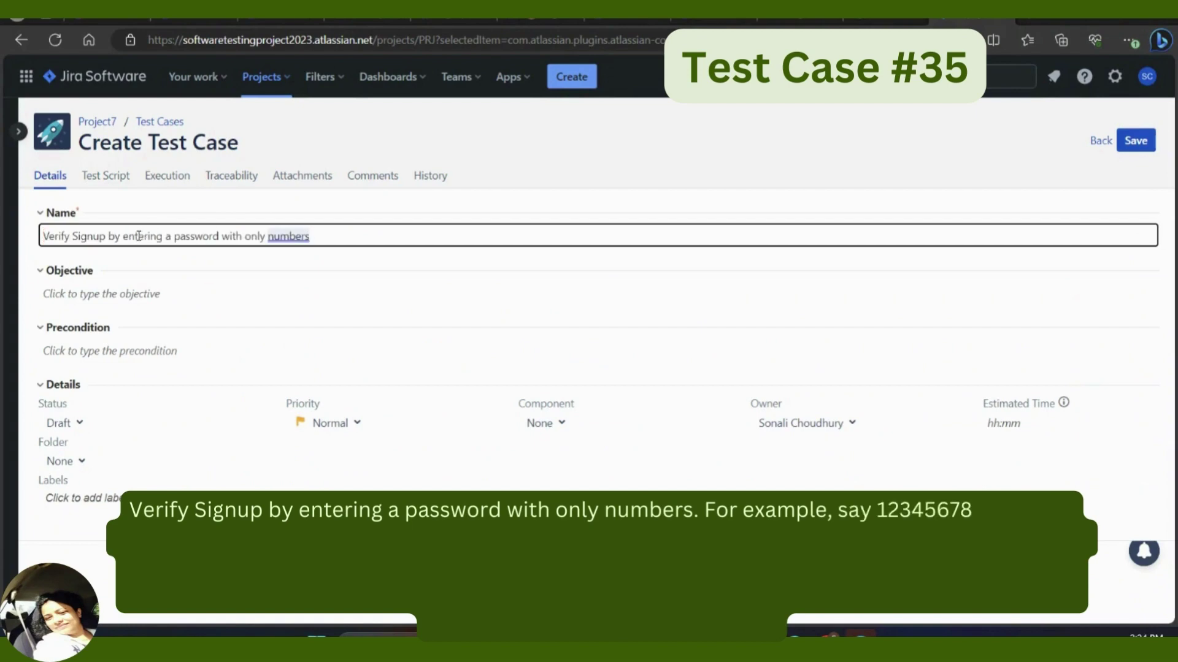
left_click(1143, 146)
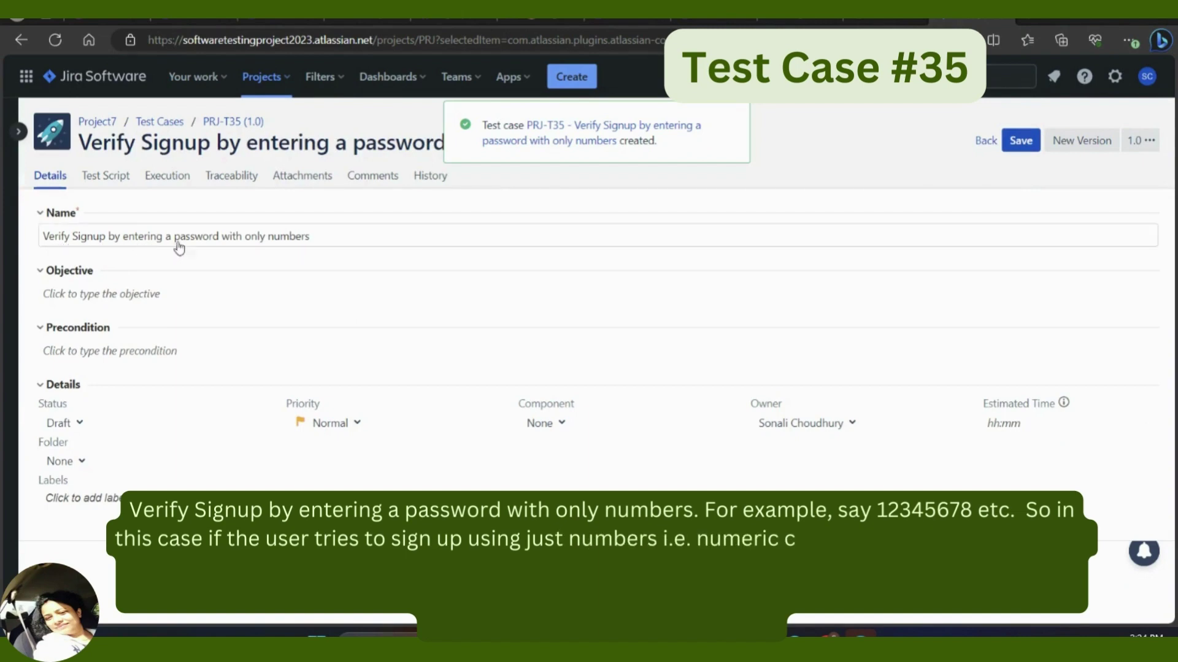
Add the example "(e.g. 12345678)" to the end of the numbers-only password test case's name and save it.
left_click(312, 238)
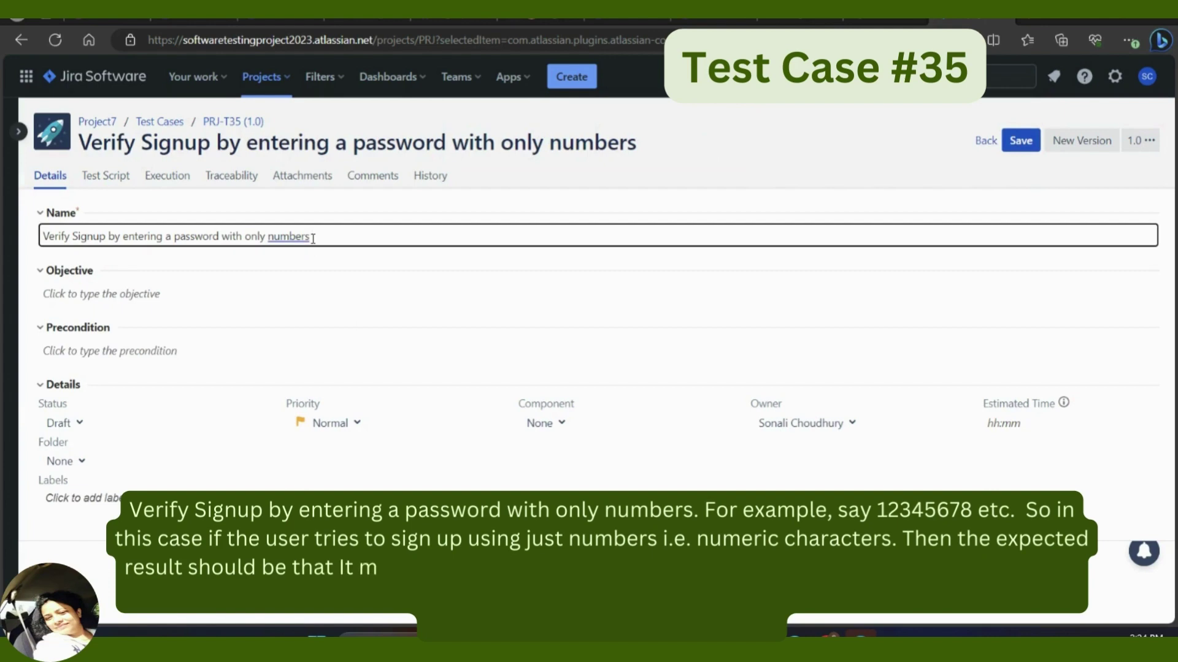
type("(123456")
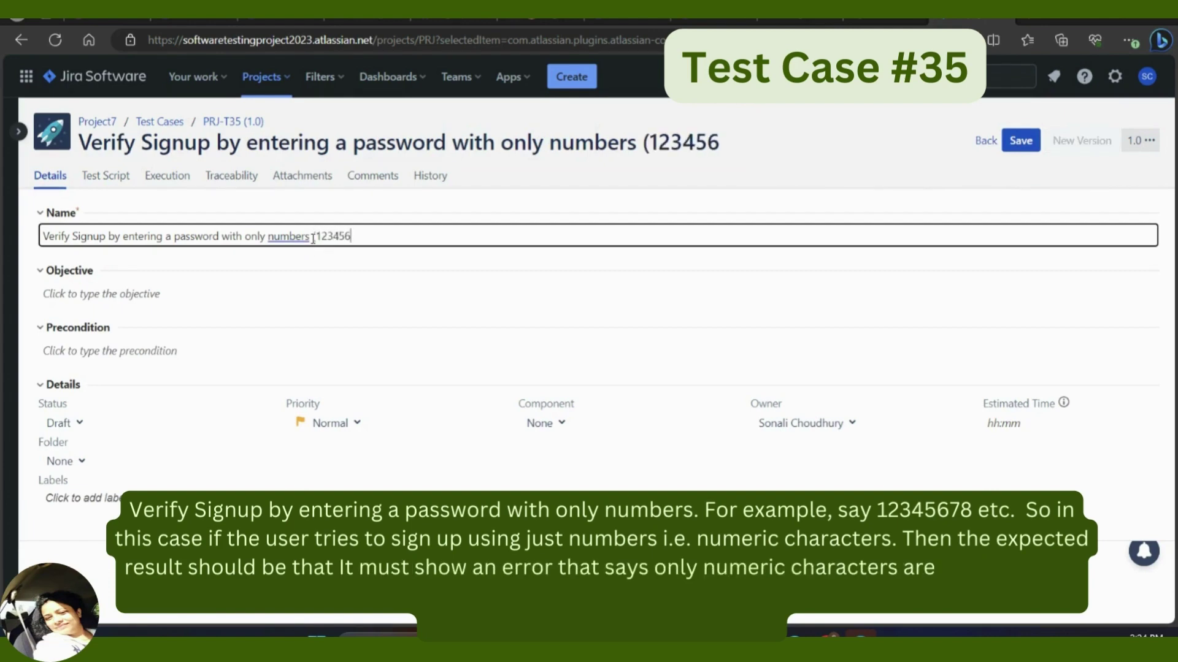
type("78")
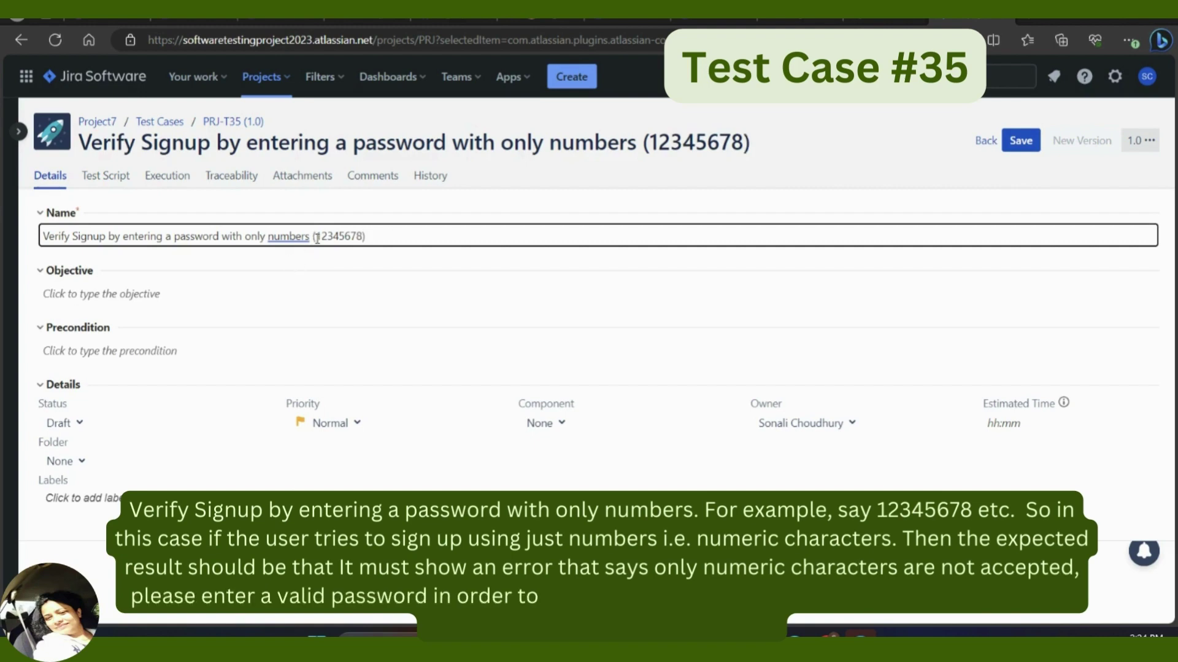
type("e.")
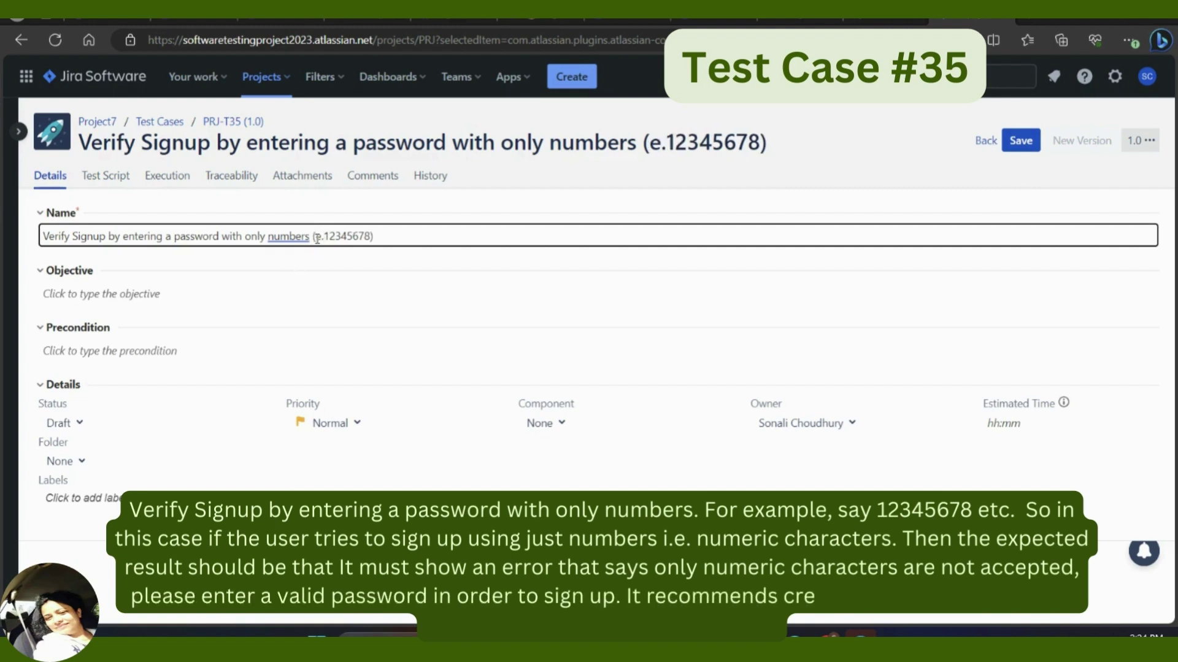
type("g.")
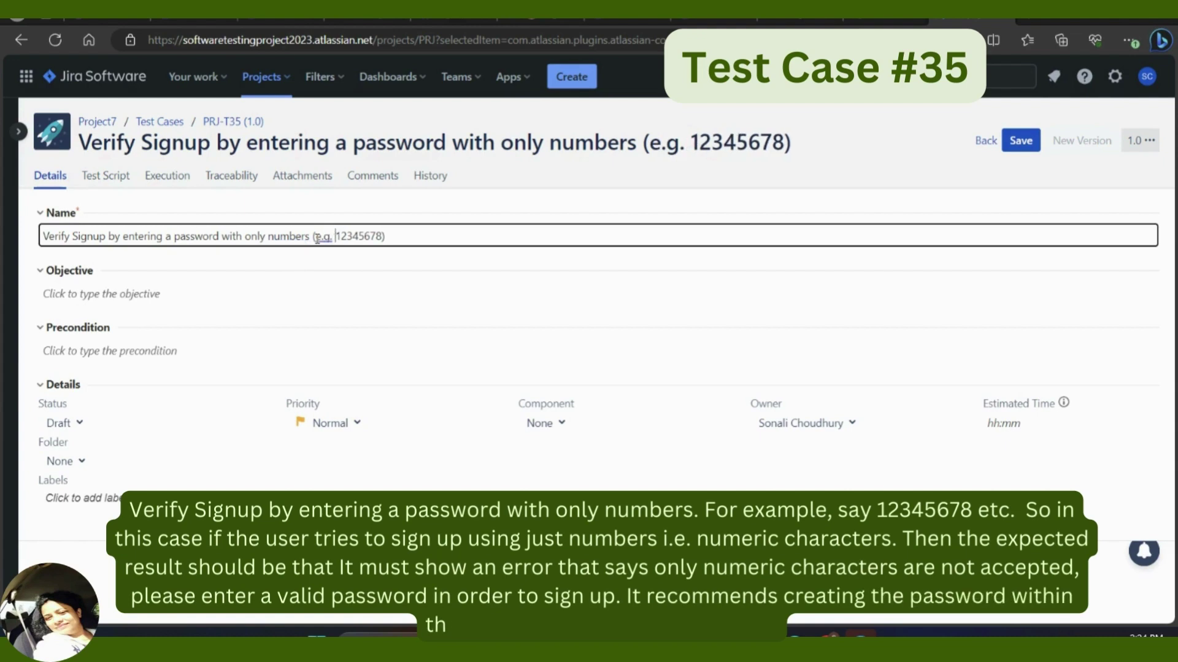
left_click(1019, 141)
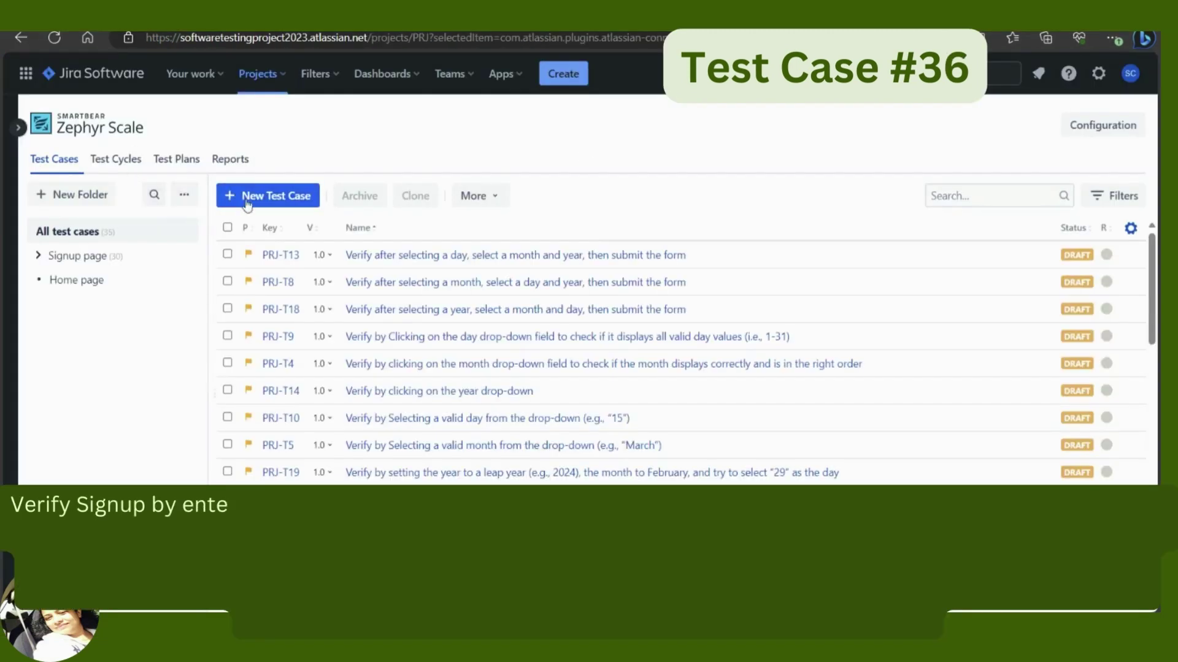
Start a new test case named "Verify Signup by entering a password without using any special characters (e.g. @#$!& etc)".
left_click(248, 197)
left_click(115, 234)
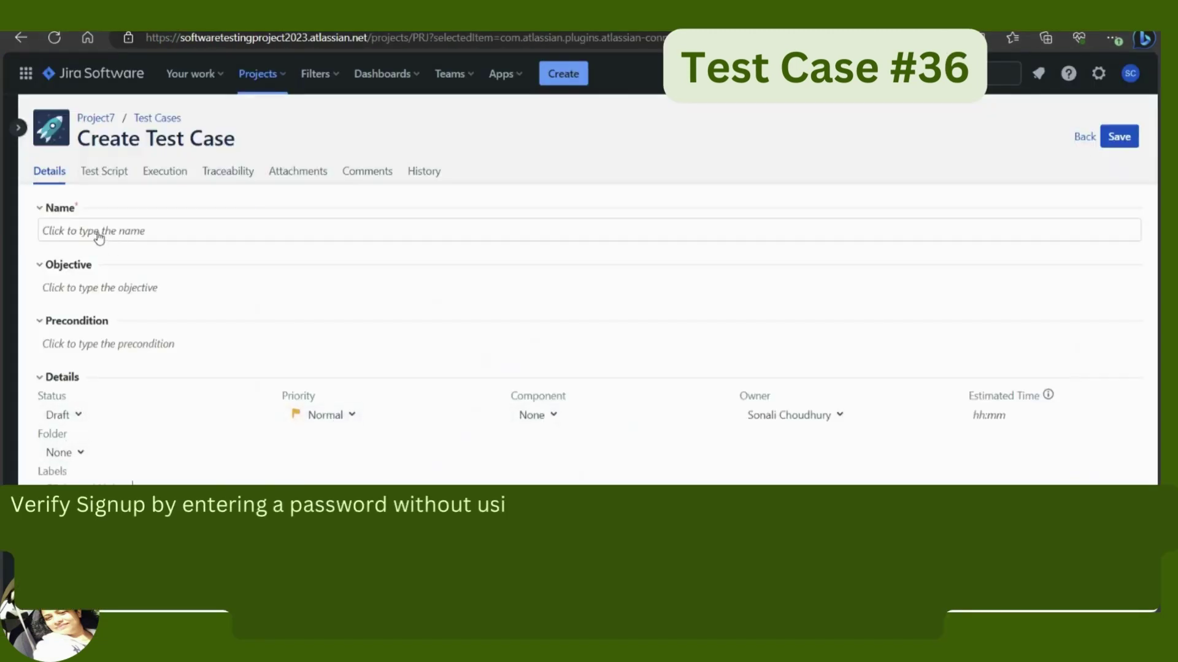
key("ctrl+v")
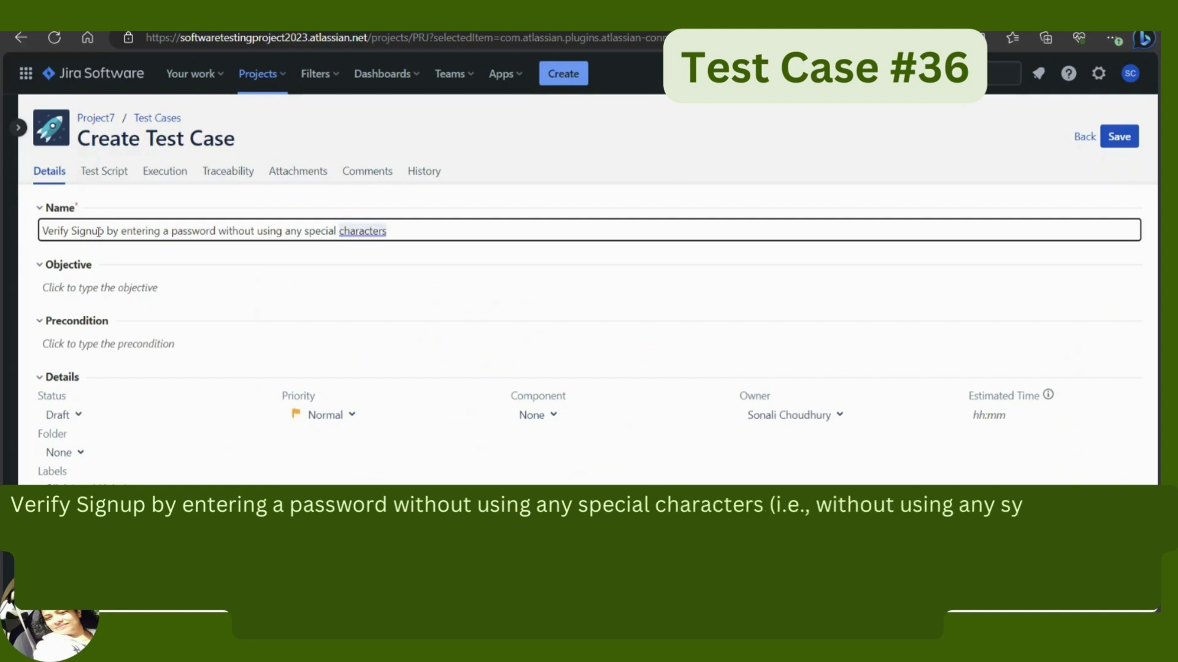
type("(e.")
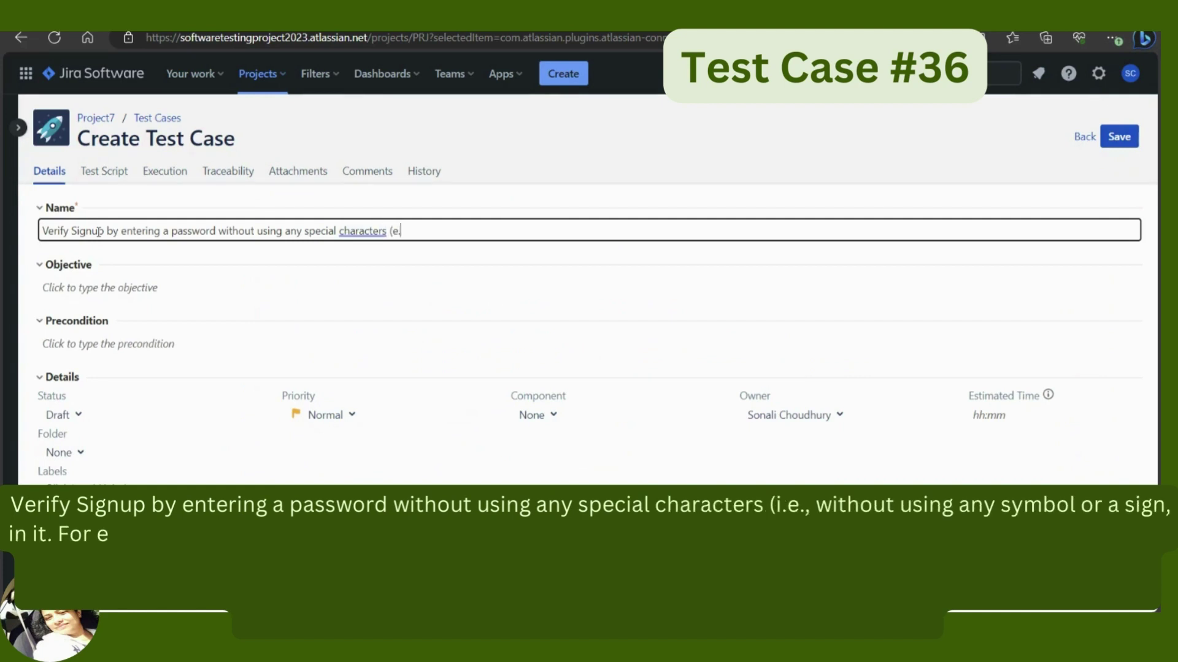
type("g. ")
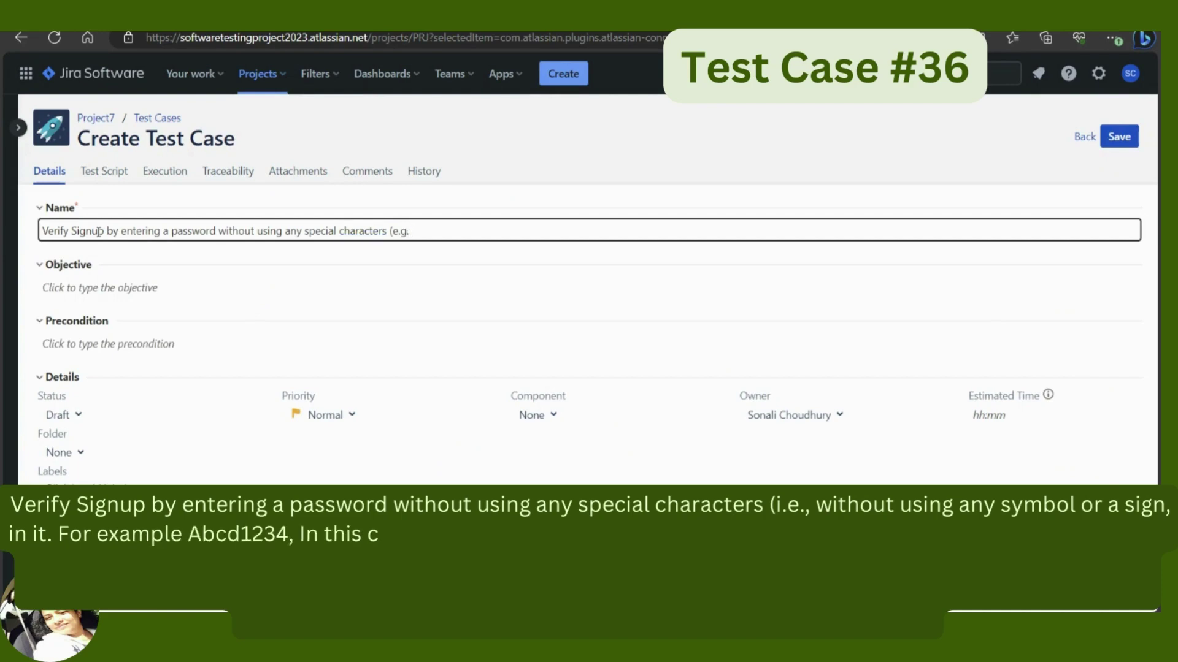
type("@")
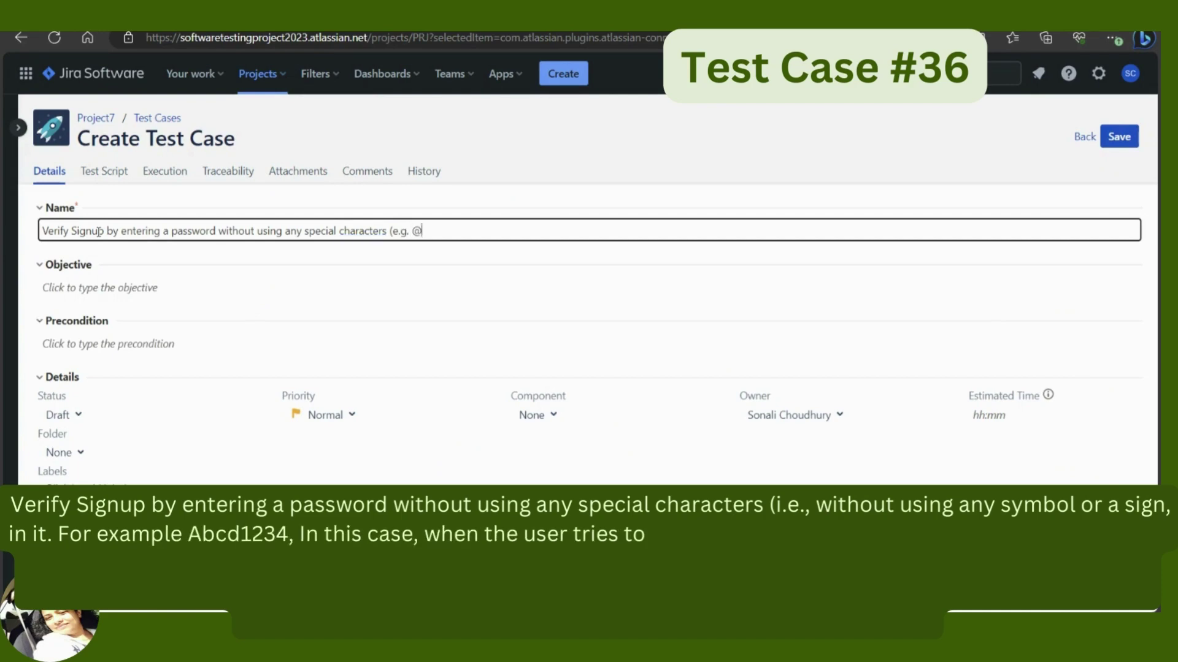
type("#$!&")
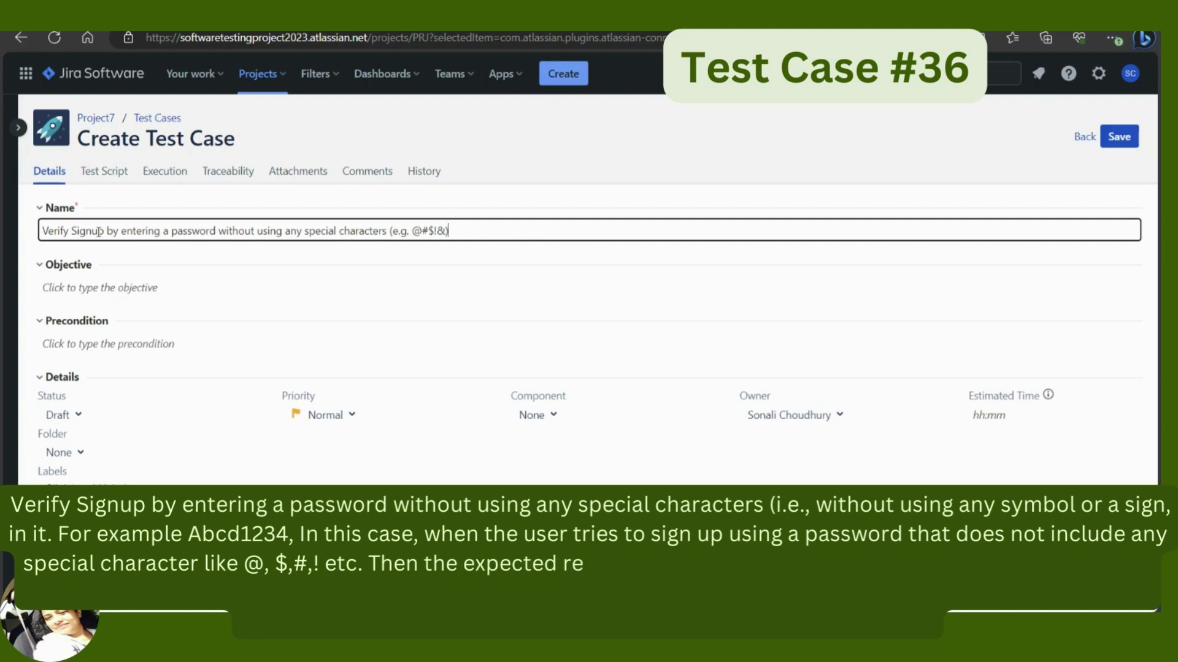
type("etc")
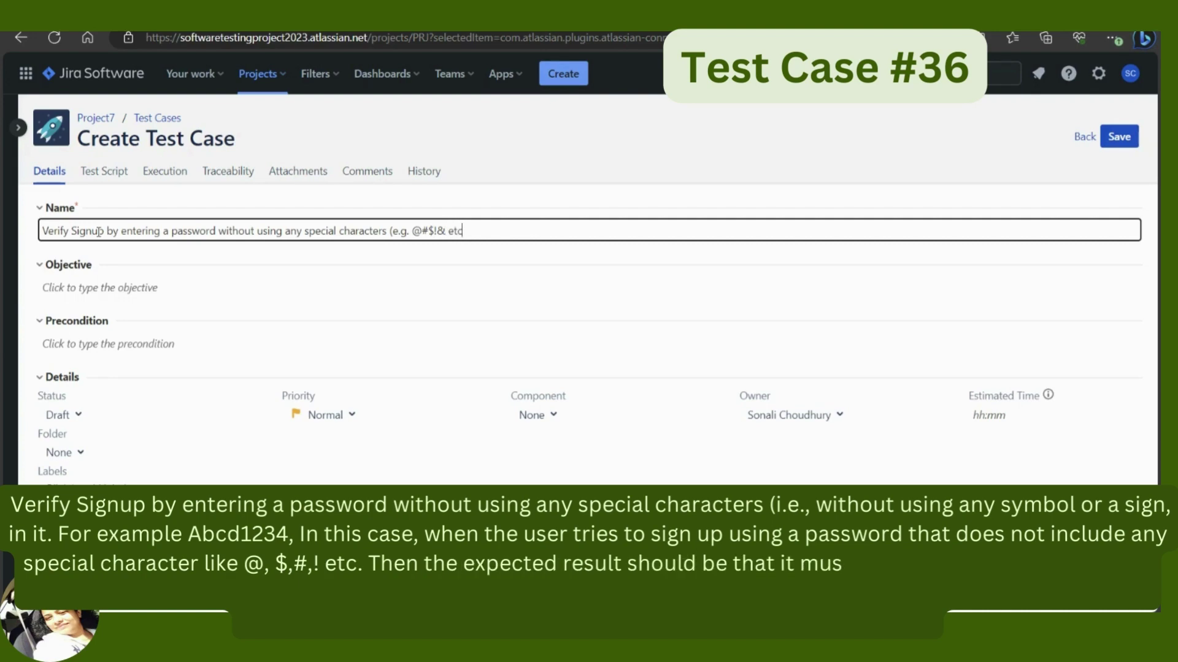
type(")")
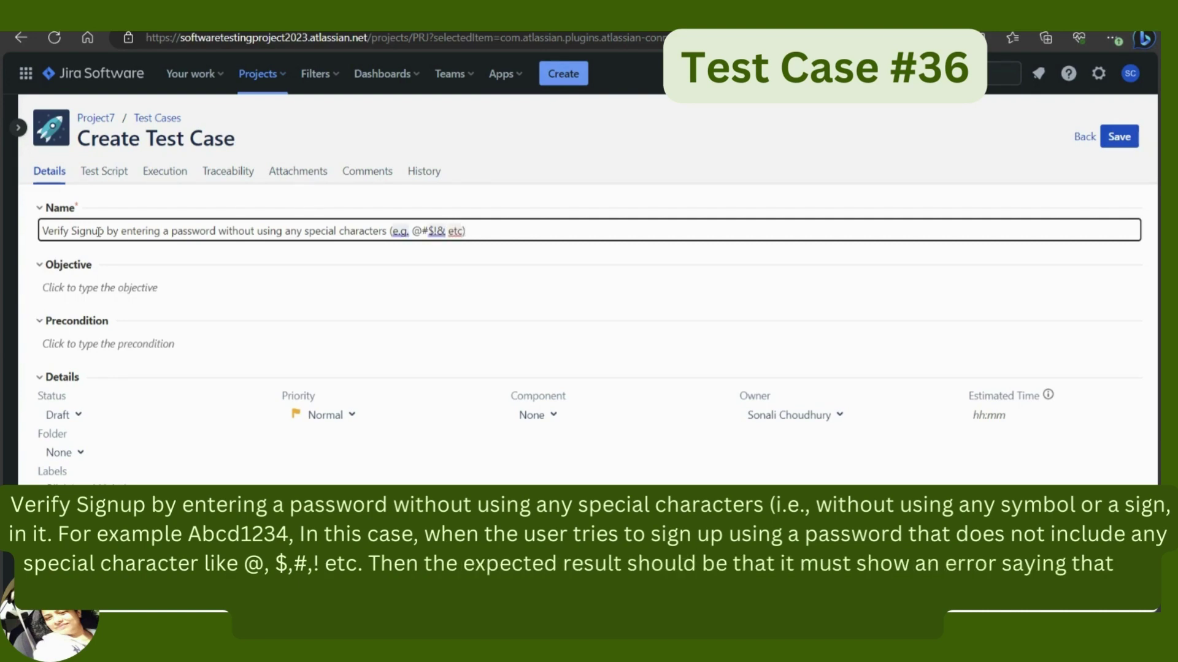
Separate the example special characters in the test case name with commas so they read "@,#,$,!,&, etc".
left_click(421, 232)
type(",")
left_click(430, 232)
type(",")
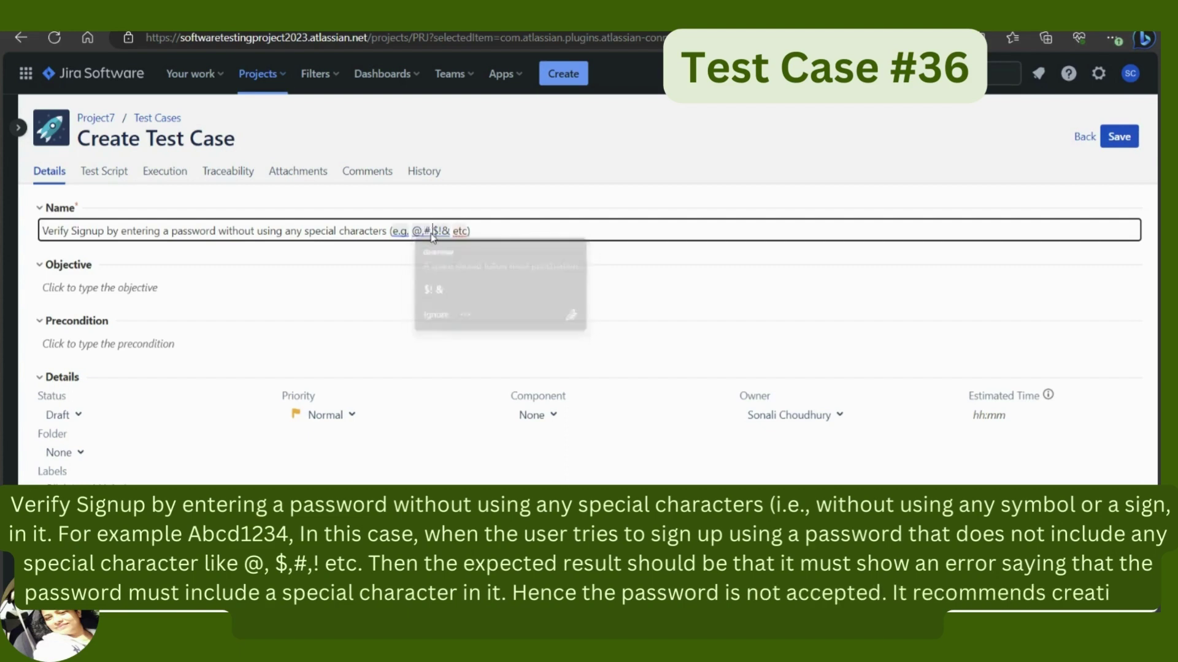
left_click(439, 232)
type(",#")
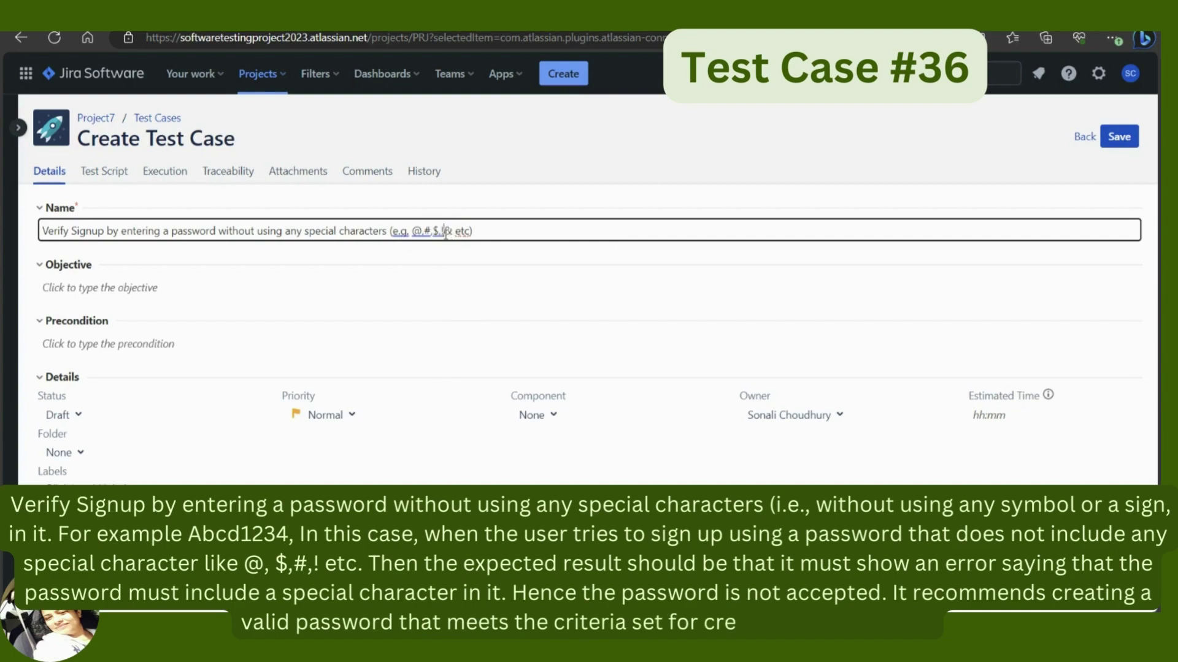
type(",")
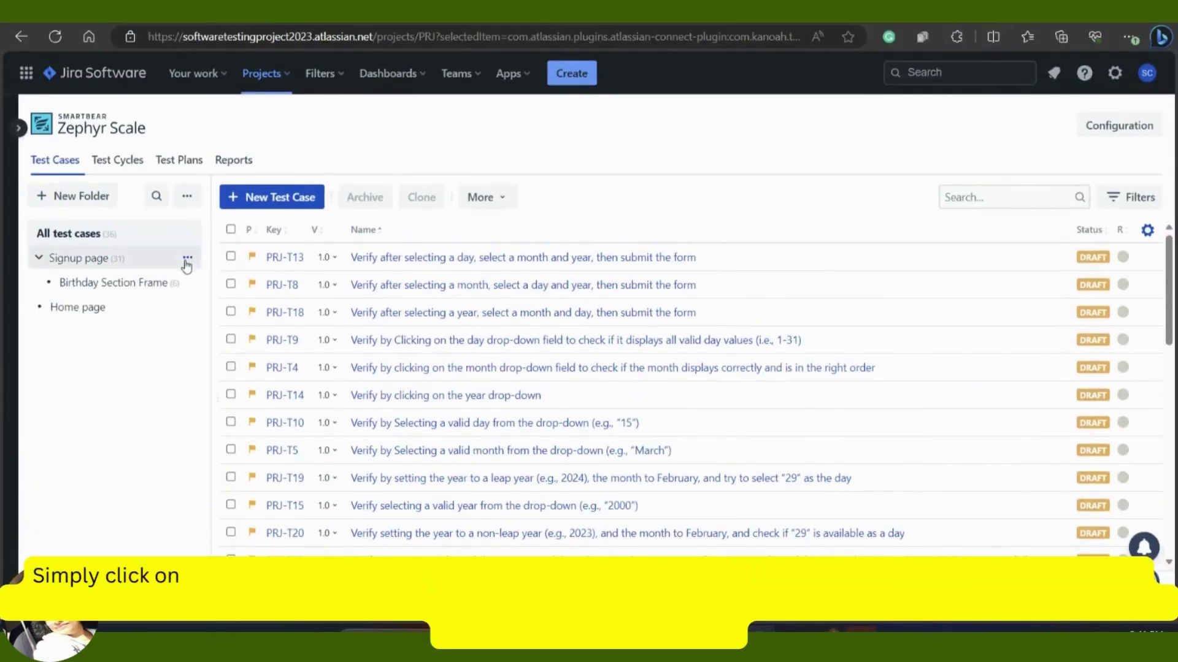
Add a subfolder named "Gender section test cases" under the Signup page folder and open it.
left_click(187, 259)
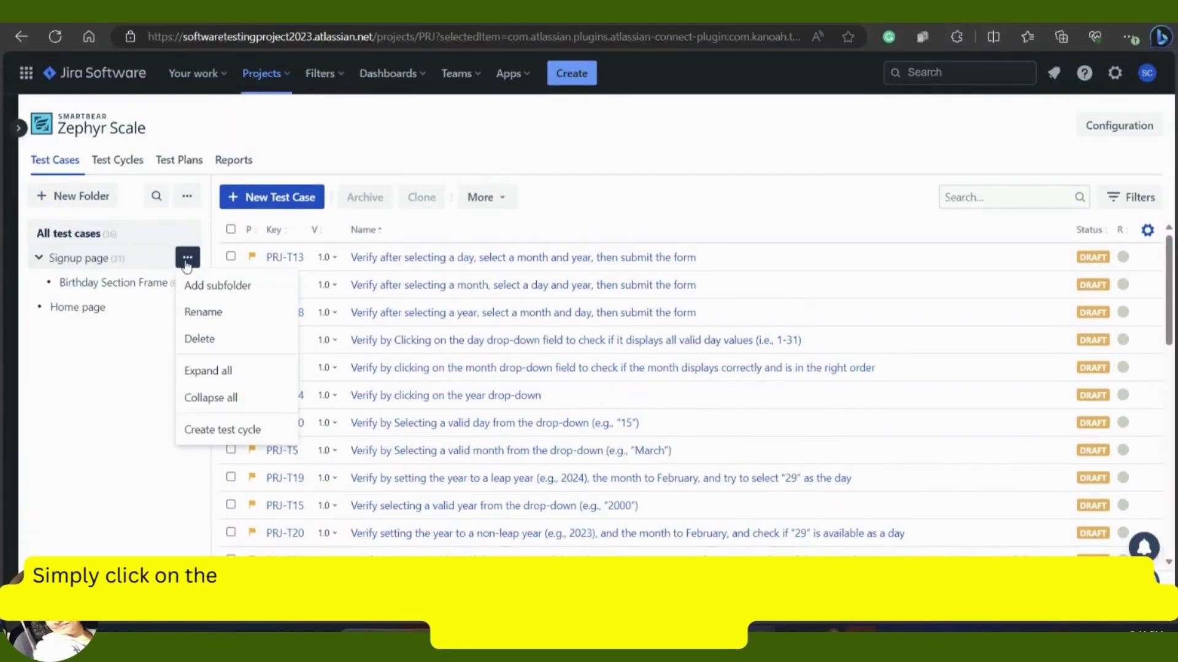
left_click(210, 298)
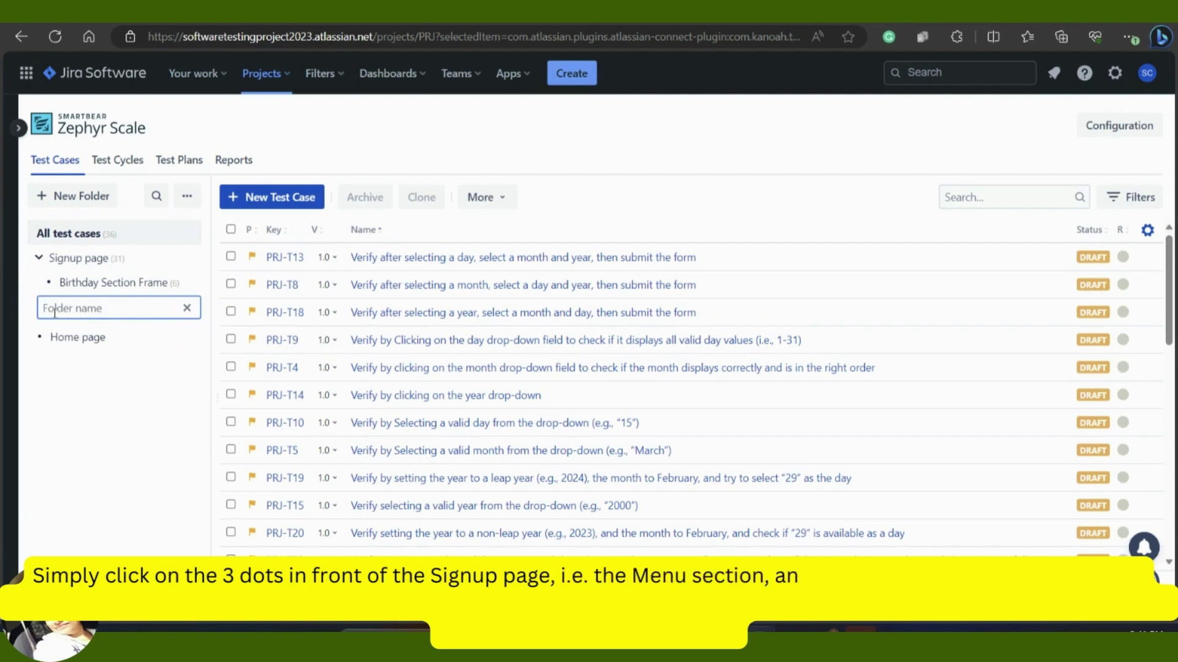
type("Gend")
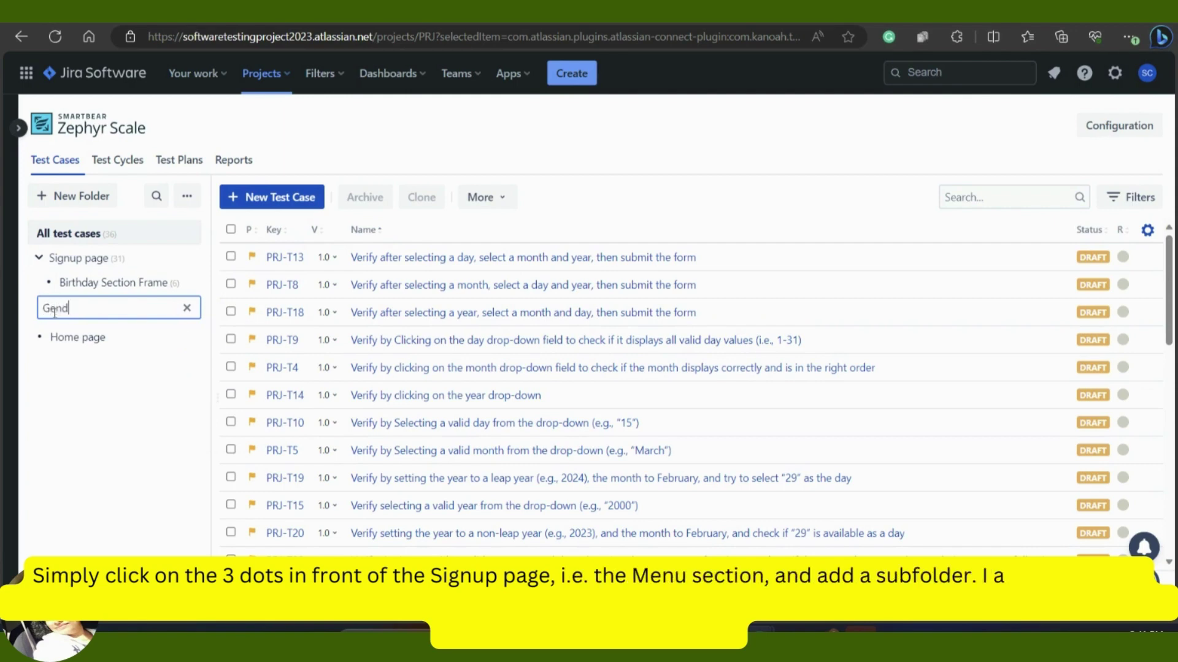
type("er section test cases")
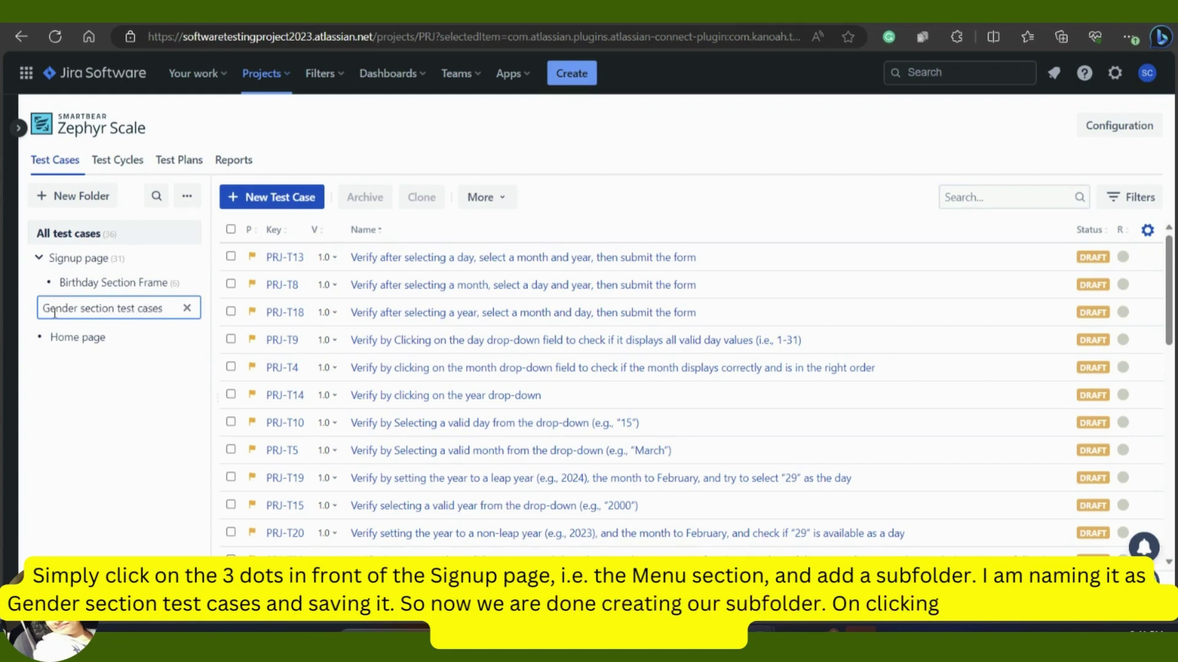
key("Return")
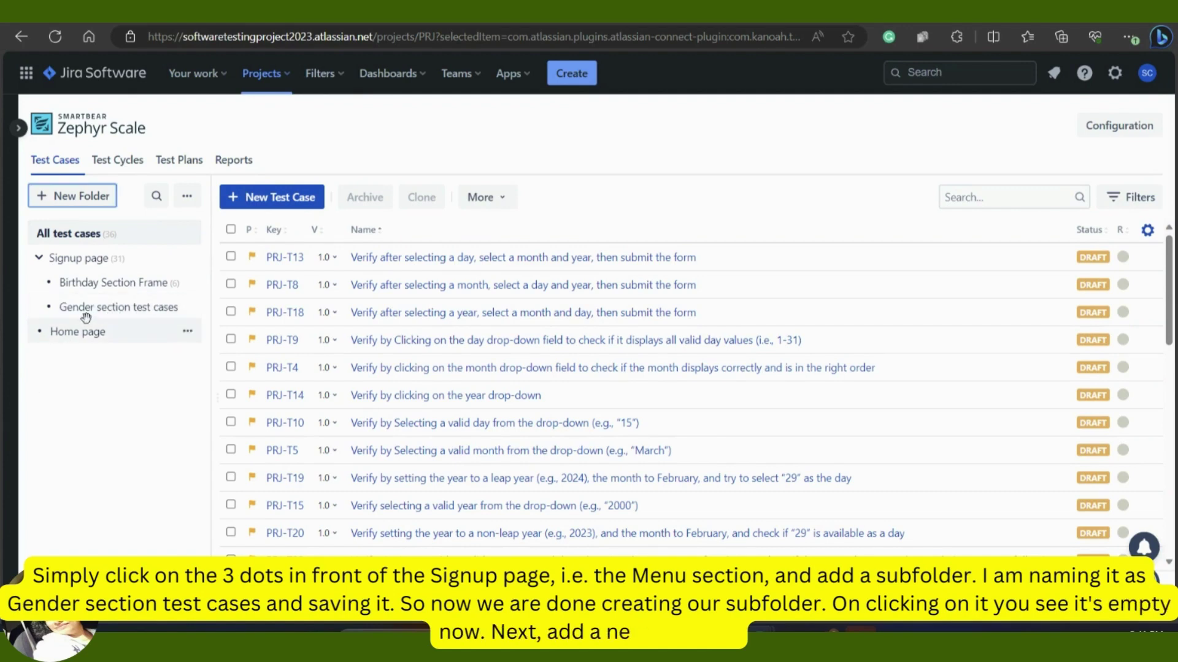
left_click(64, 309)
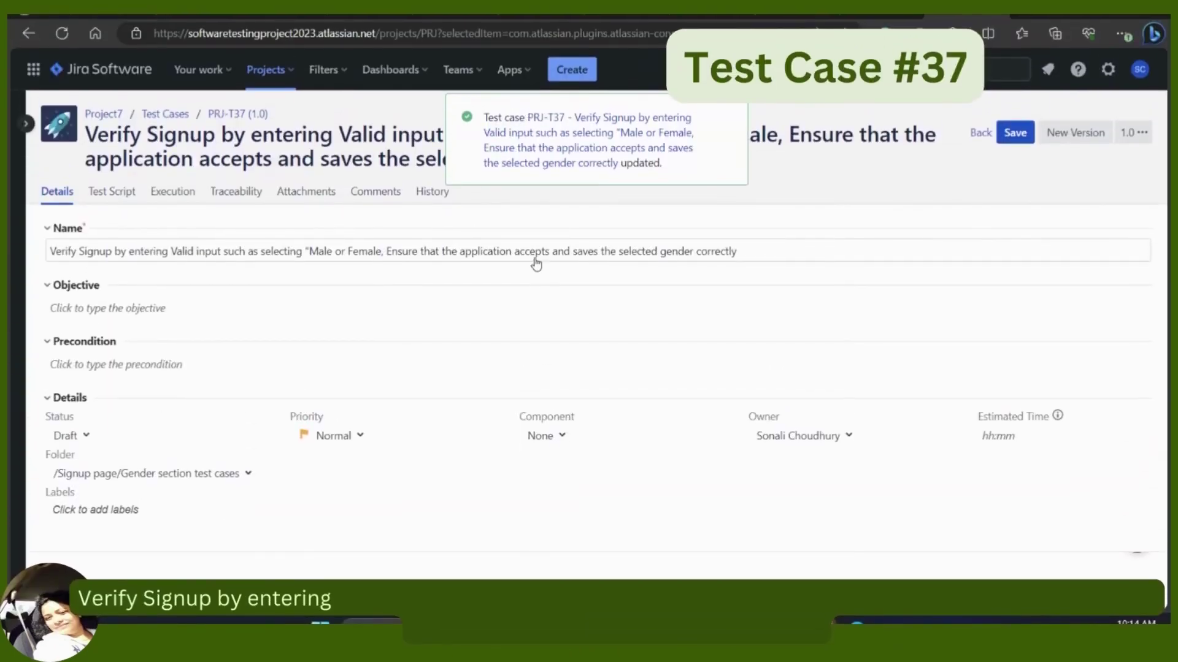
Replace the comma after "Female" with a period in the name of test case PRJ-T37 and save it.
left_click(387, 252)
key("BackSpace")
key("BackSpace")
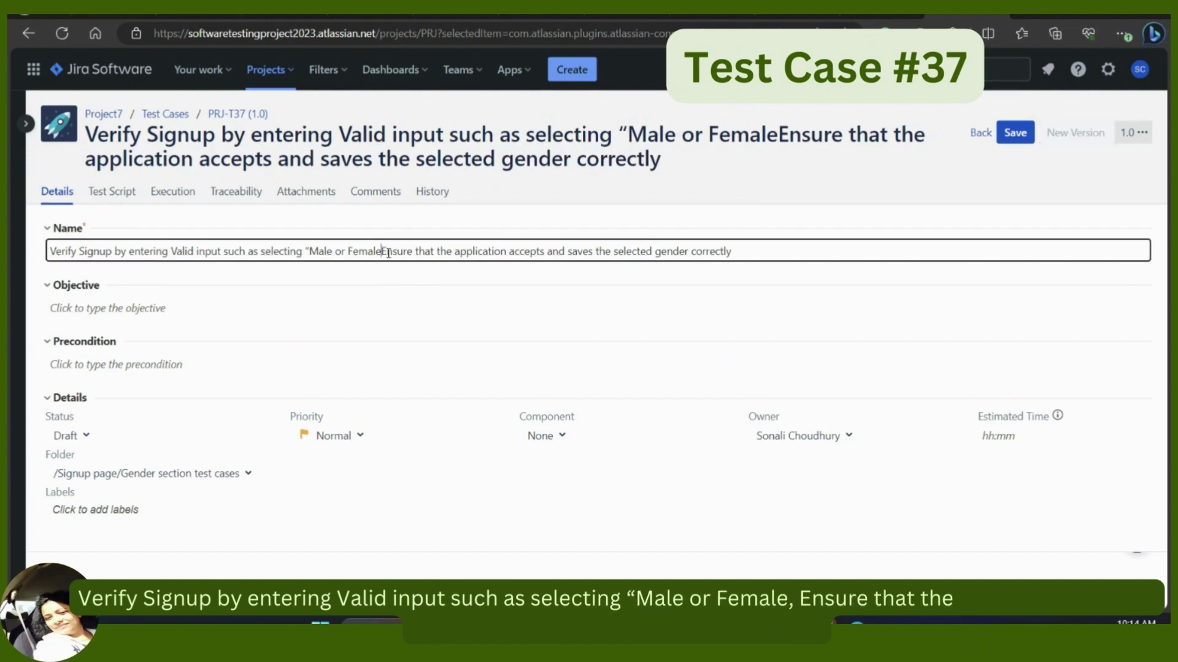
type(".")
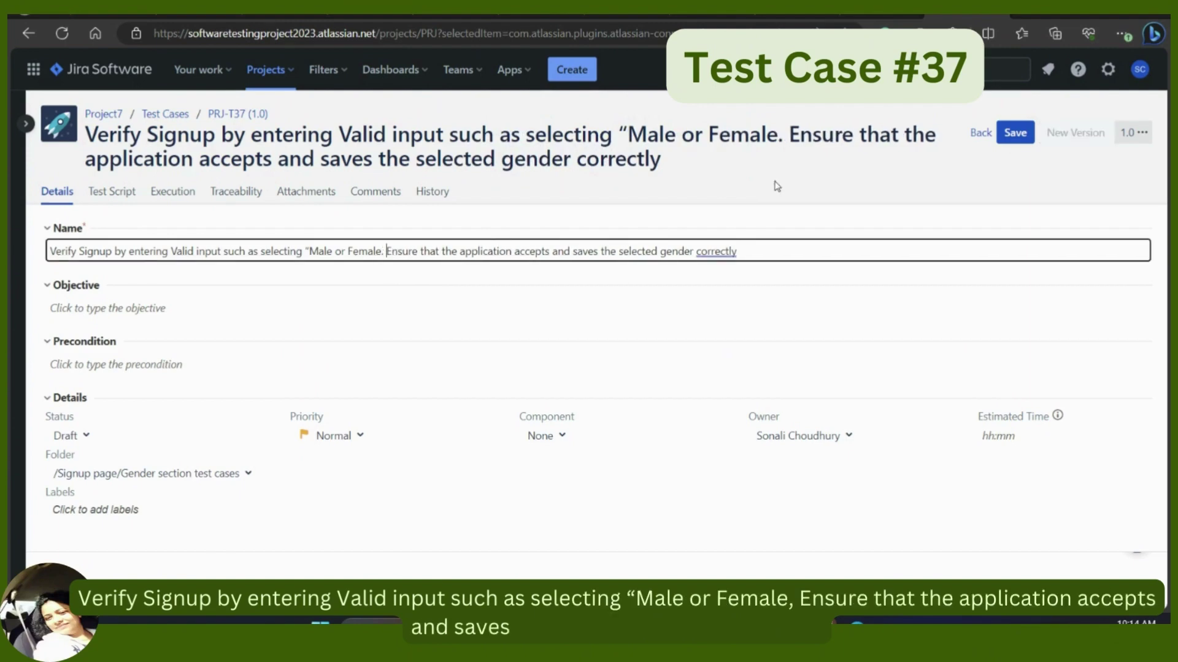
left_click(1015, 135)
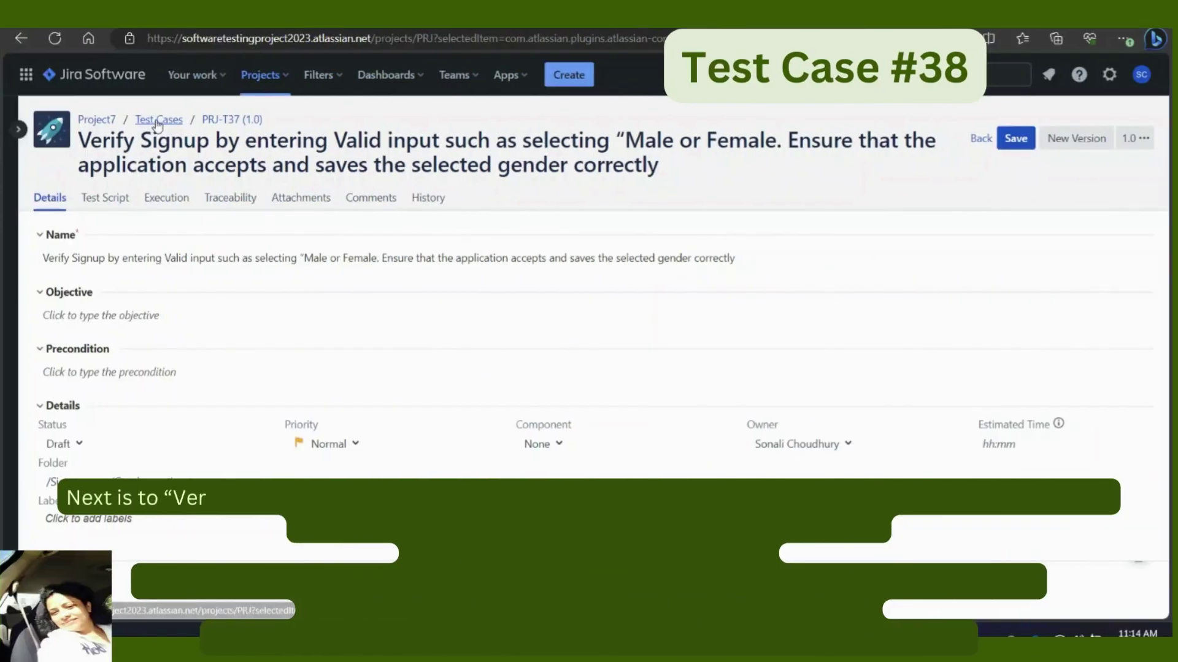
left_click(158, 126)
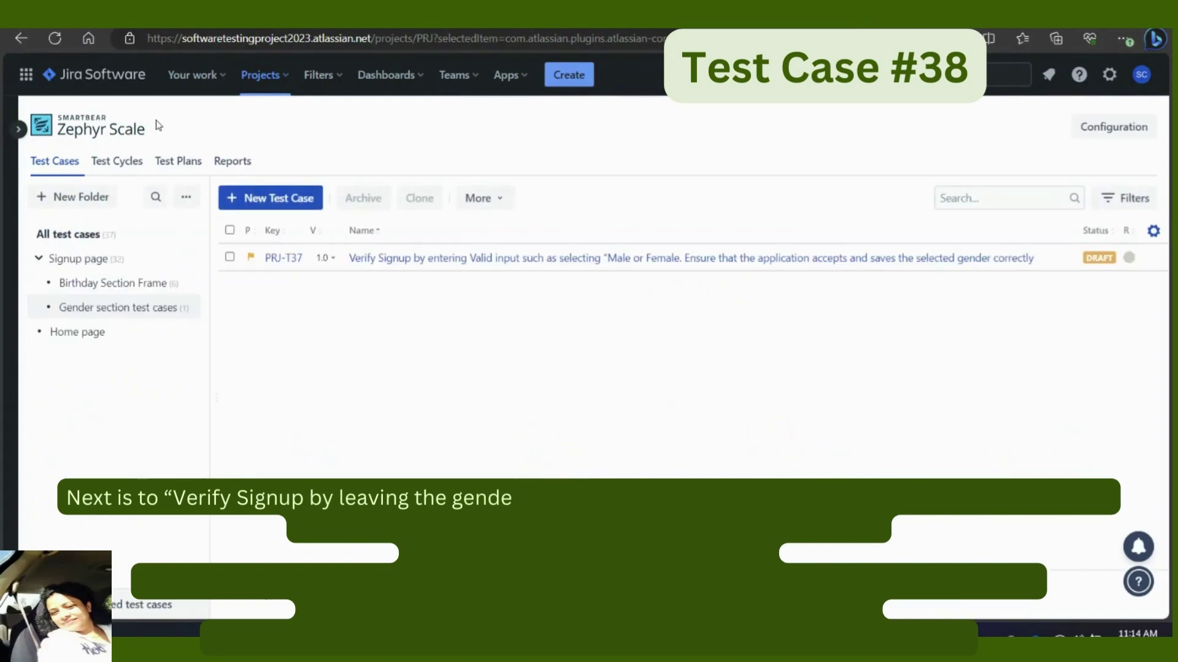
left_click(263, 204)
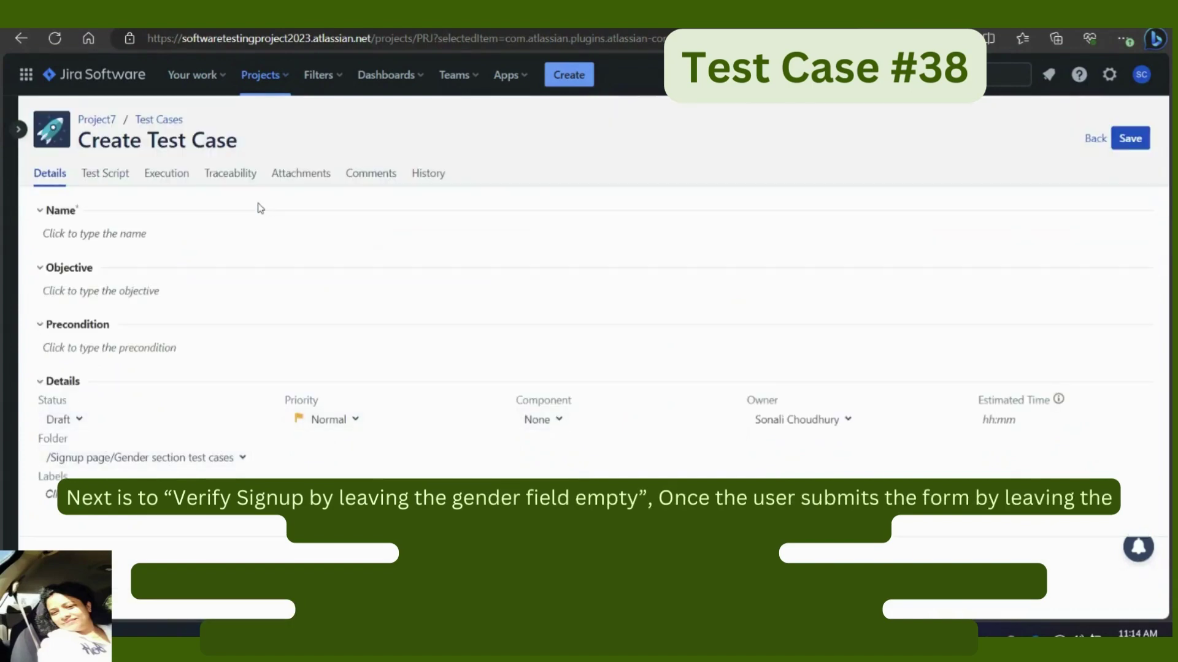
left_click(58, 234)
type("Verify Signup by leaving the gender field empty")
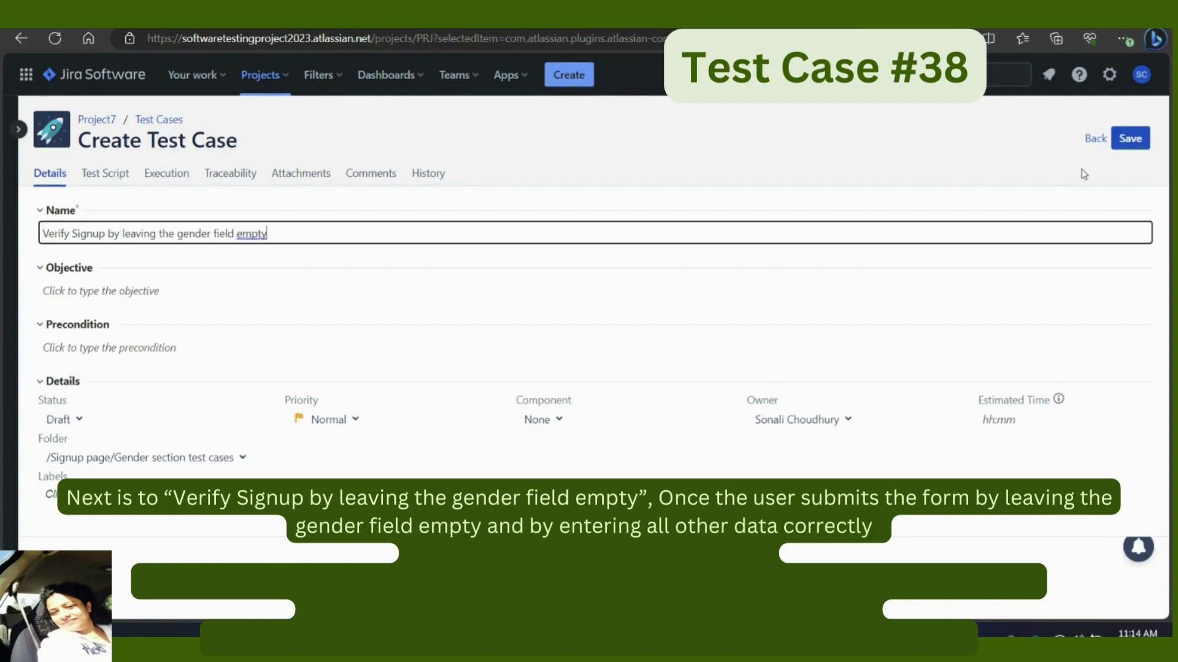
left_click(1135, 145)
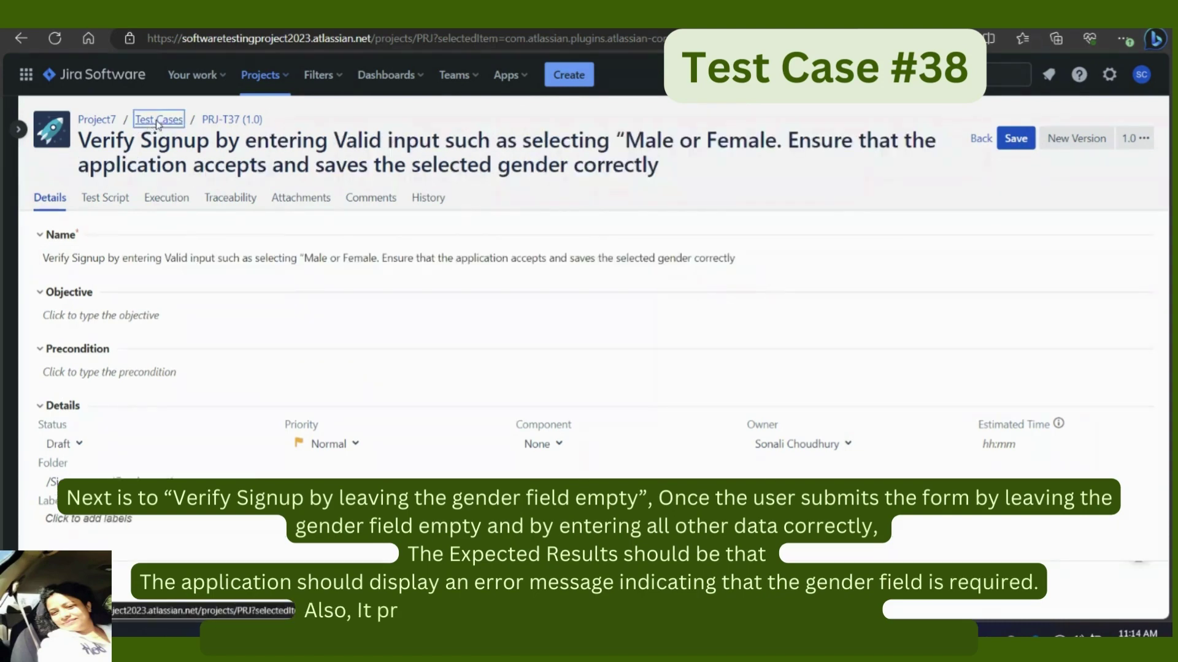
Create and save a test case named "Verify Signup by leaving the gender field empty" in the Gender section test cases folder.
left_click(157, 121)
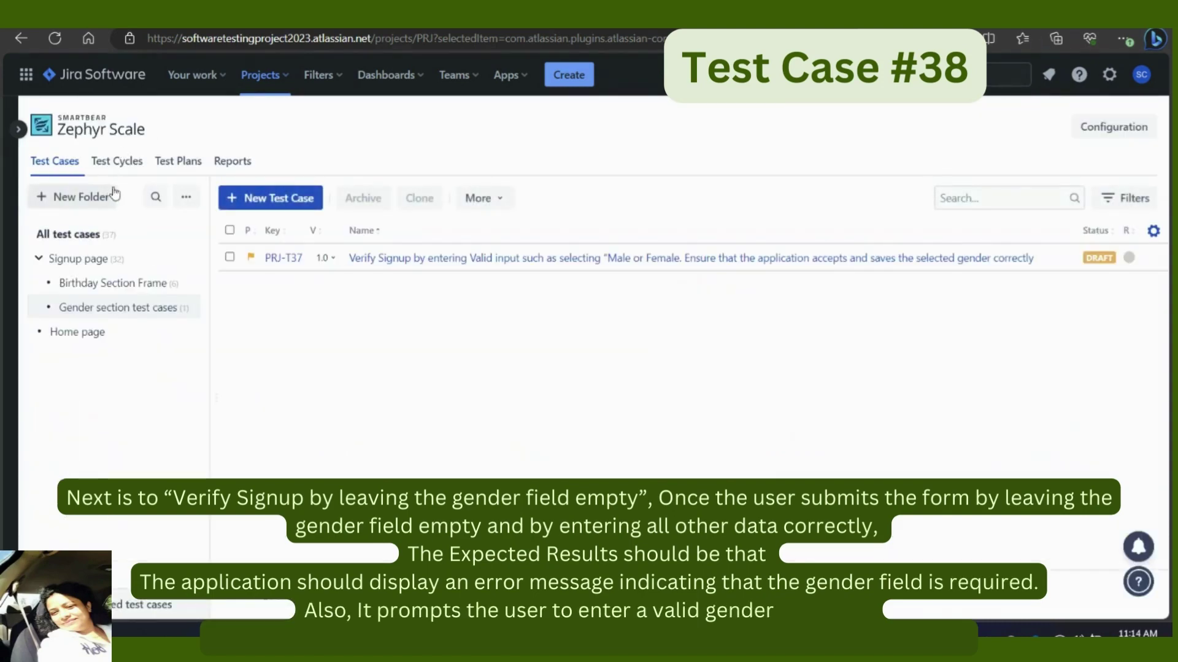
left_click(263, 205)
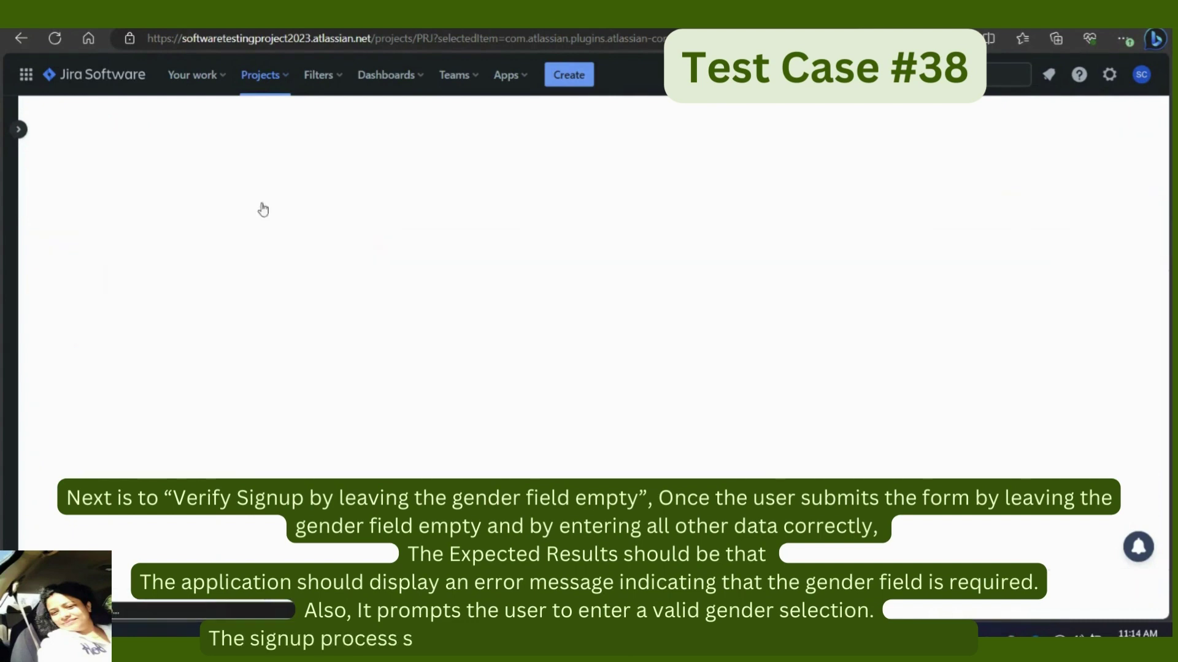
left_click(58, 234)
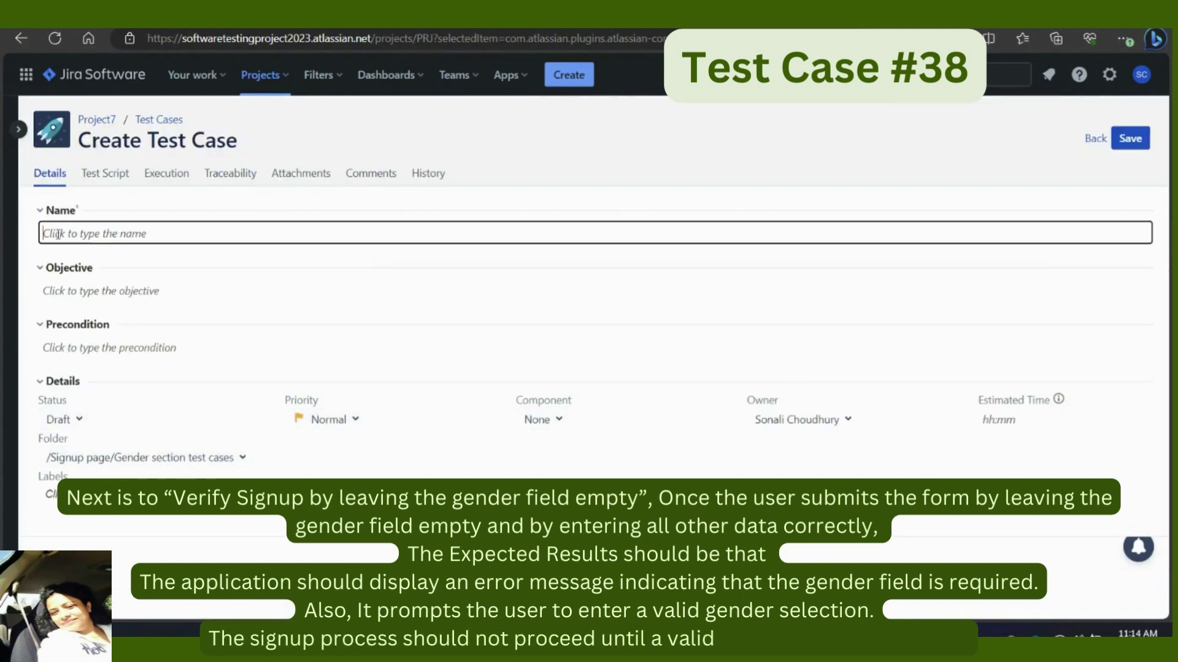
type("Verify Signup by leaving the gender field empty")
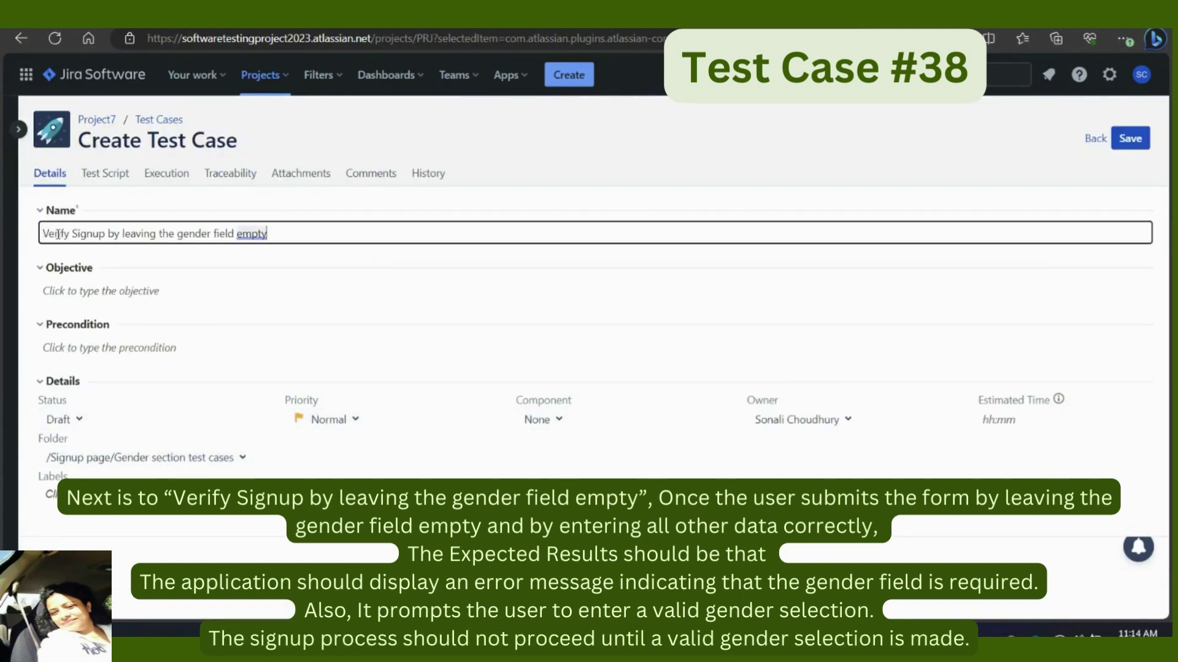
left_click(1130, 138)
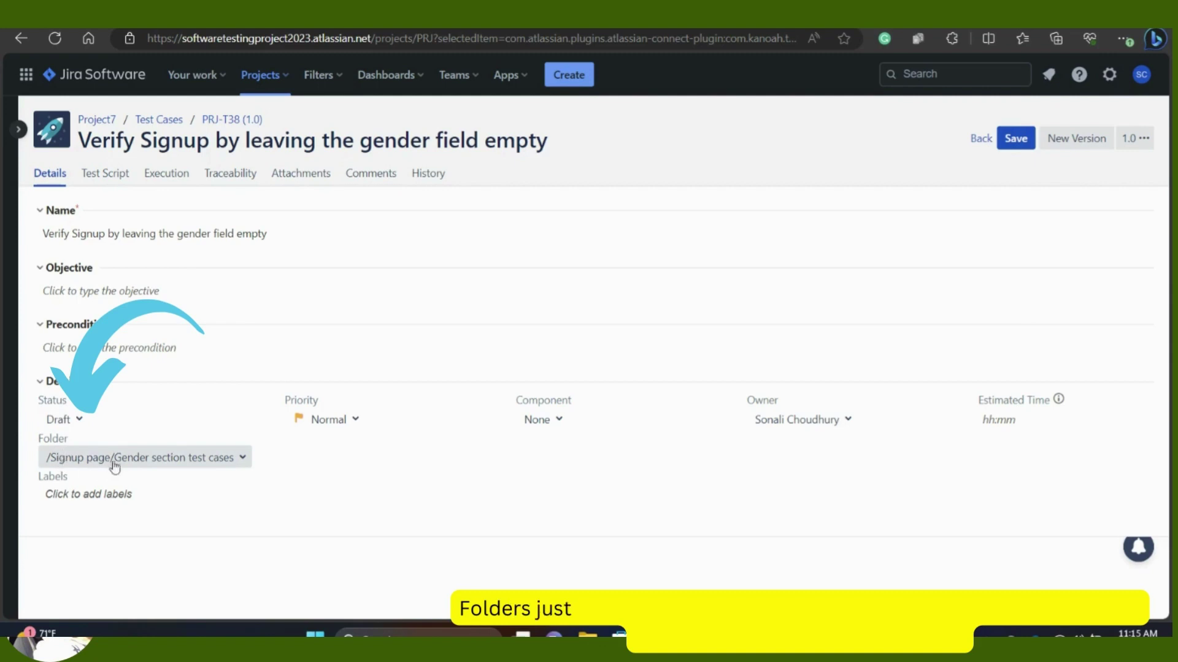
Choose /Signup page/Gender section test cases as the folder of the empty gender field test case and save it.
left_click(236, 464)
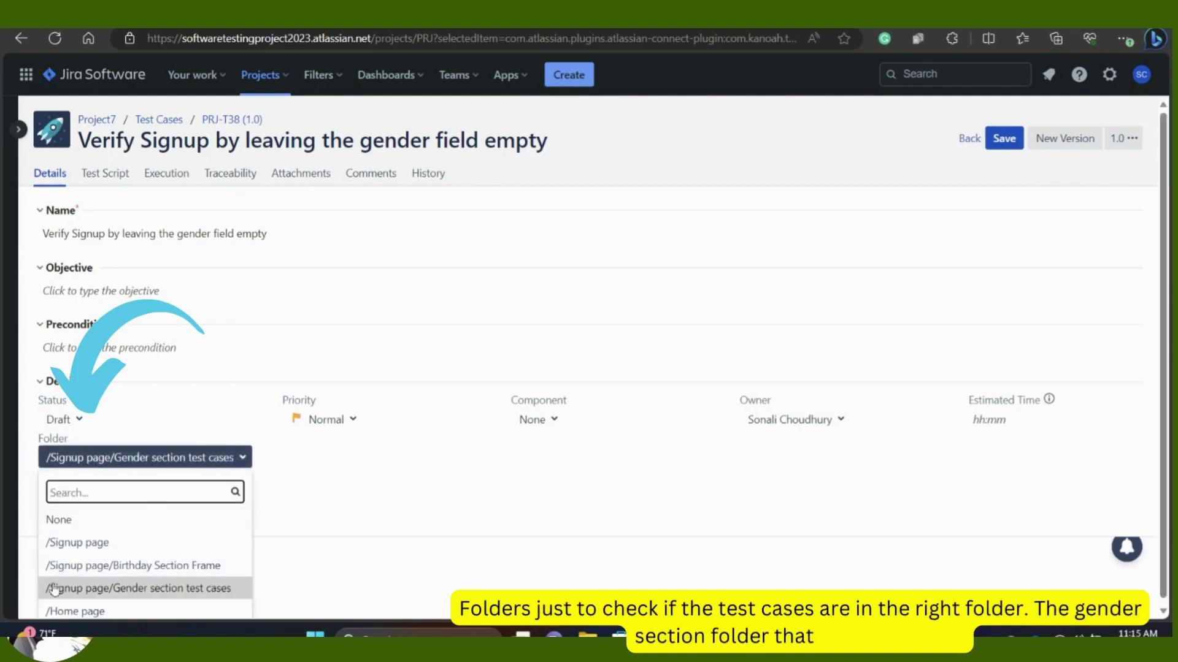
left_click(115, 590)
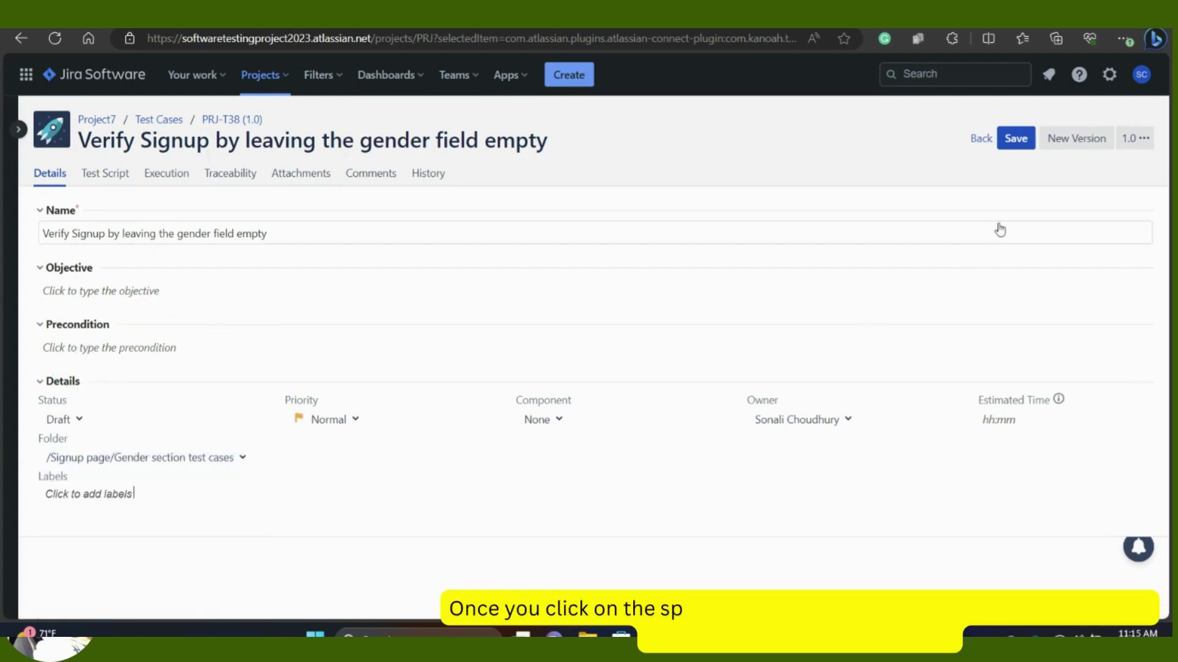
left_click(1015, 139)
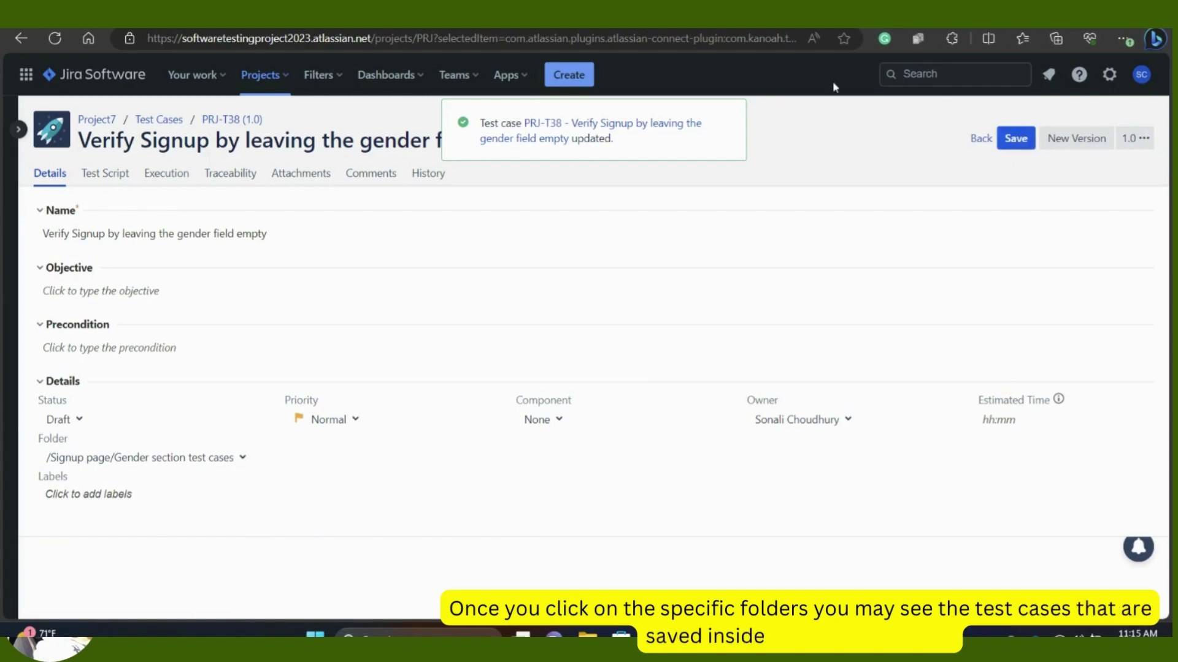
Return to the test case list and review the test cases in the Gender section, Signup page and All test cases views.
left_click(159, 121)
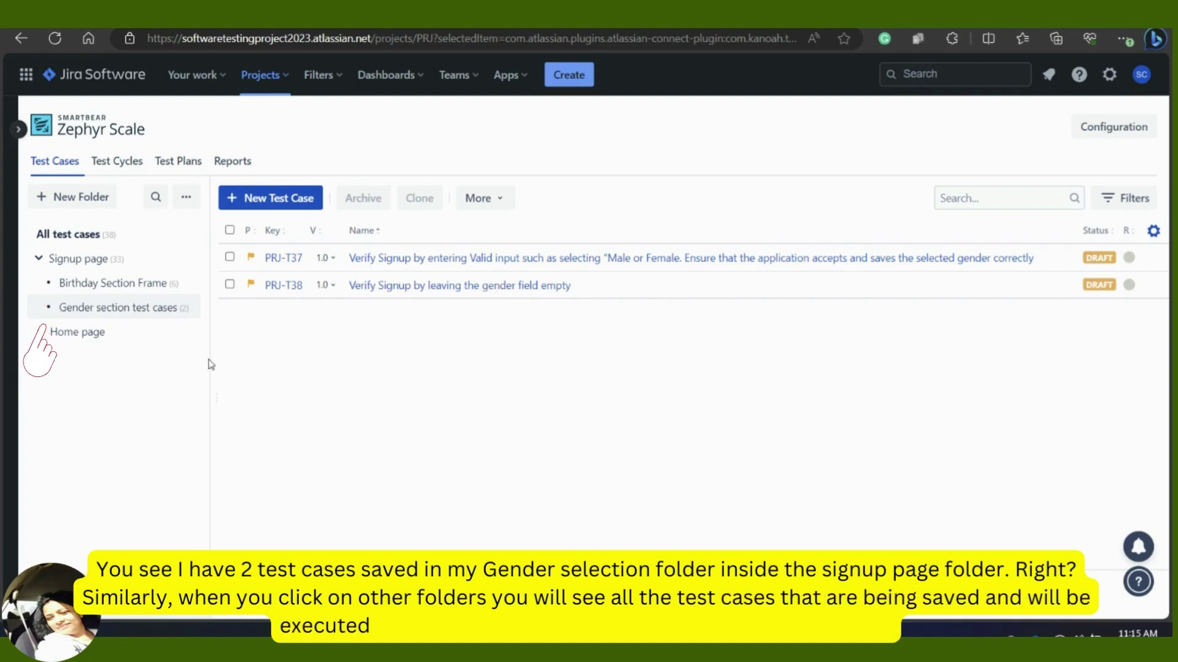
left_click(86, 259)
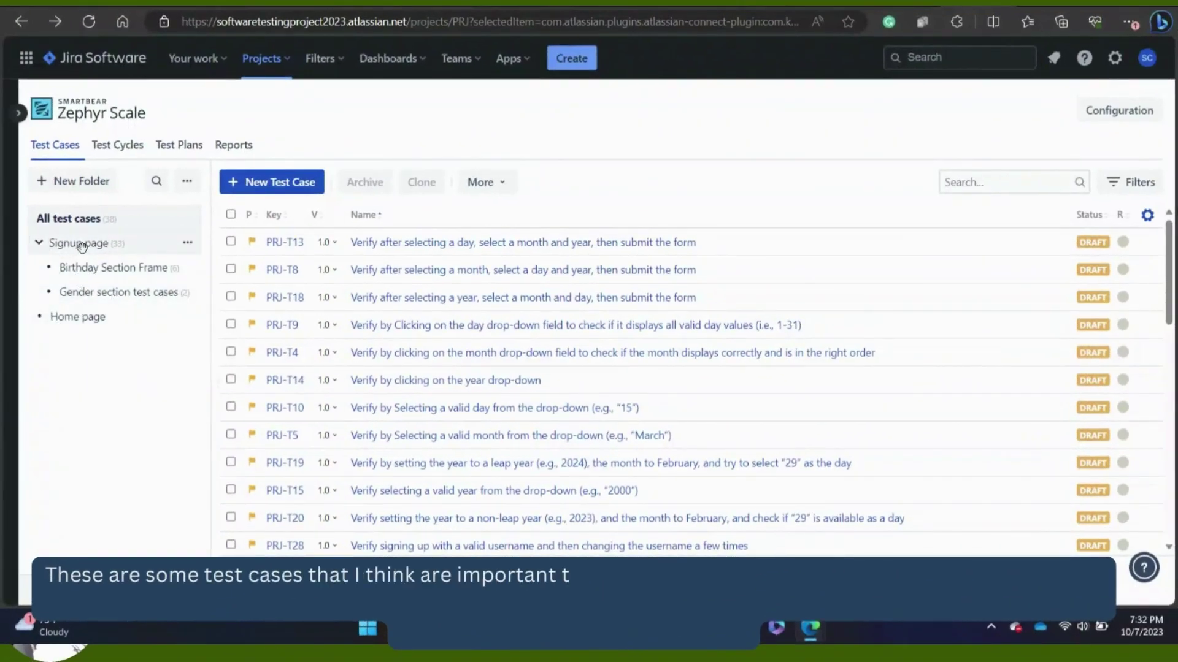
left_click(82, 246)
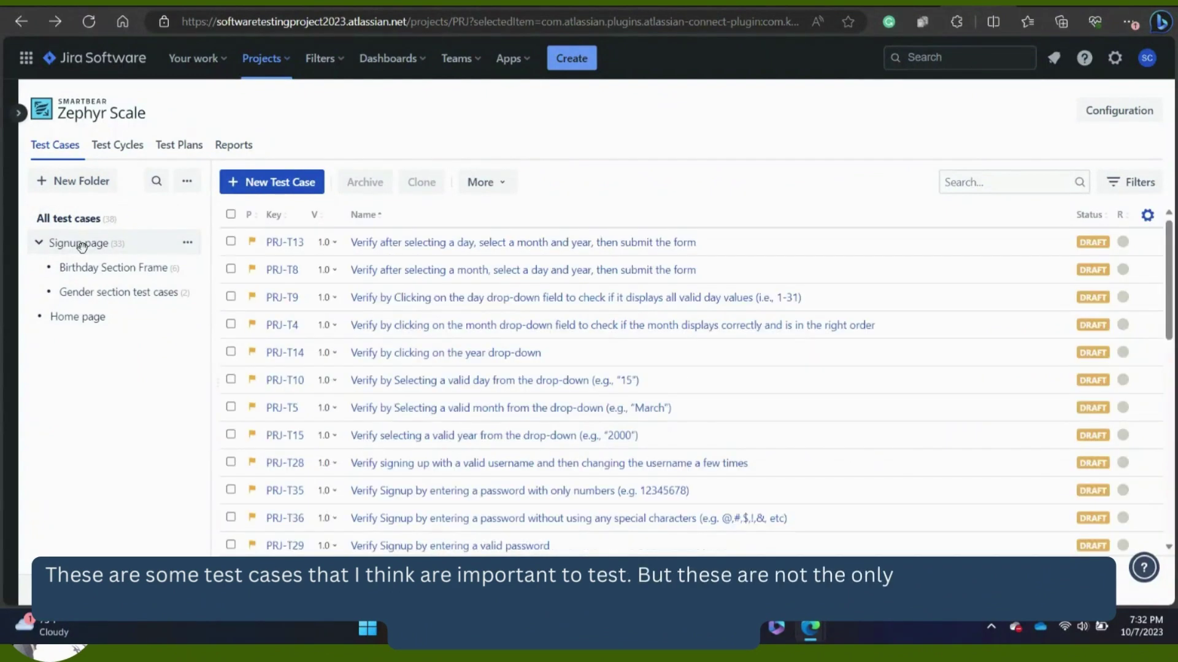
left_click(85, 222)
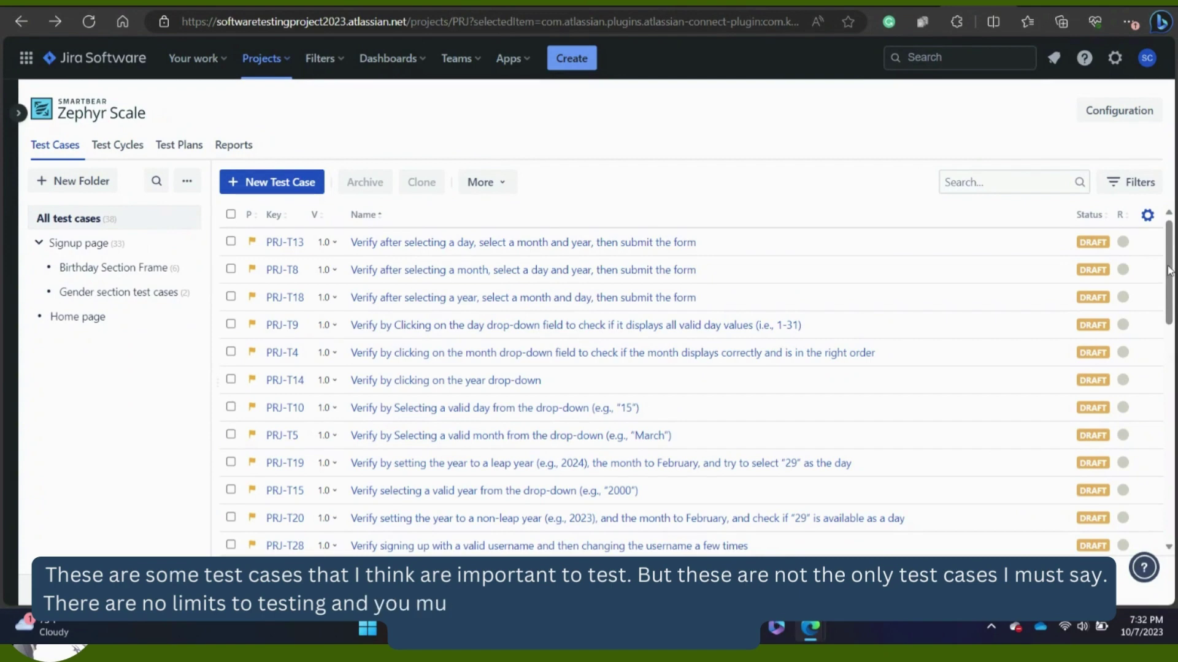
left_click_drag(1169, 269, 1172, 475)
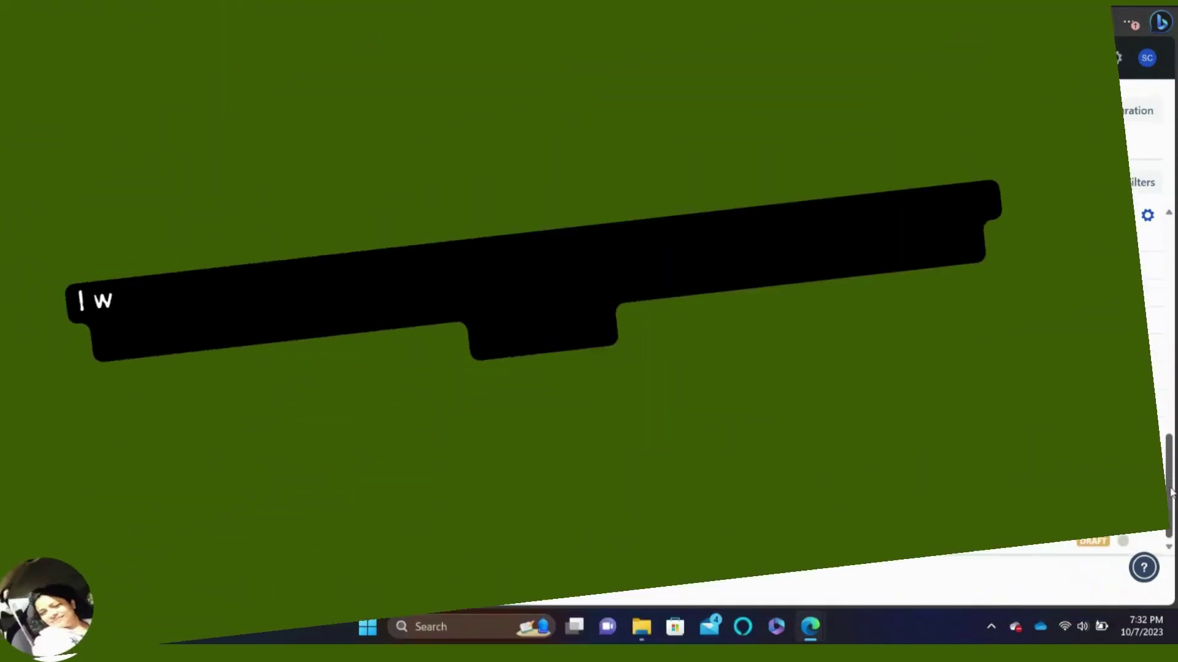